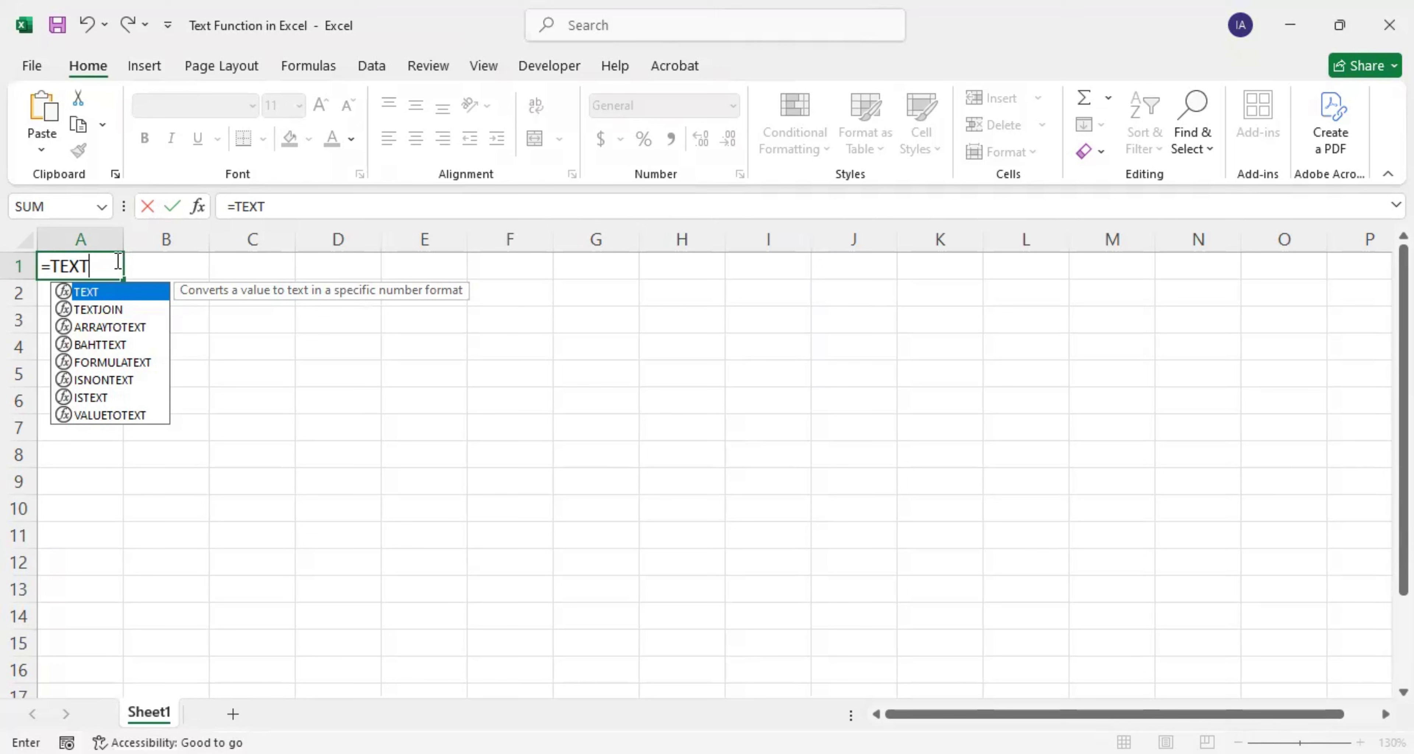
Step: Complete A1's formula as =TEXT(1450004,"#,##0") so it displays 1,450,004
type("(")
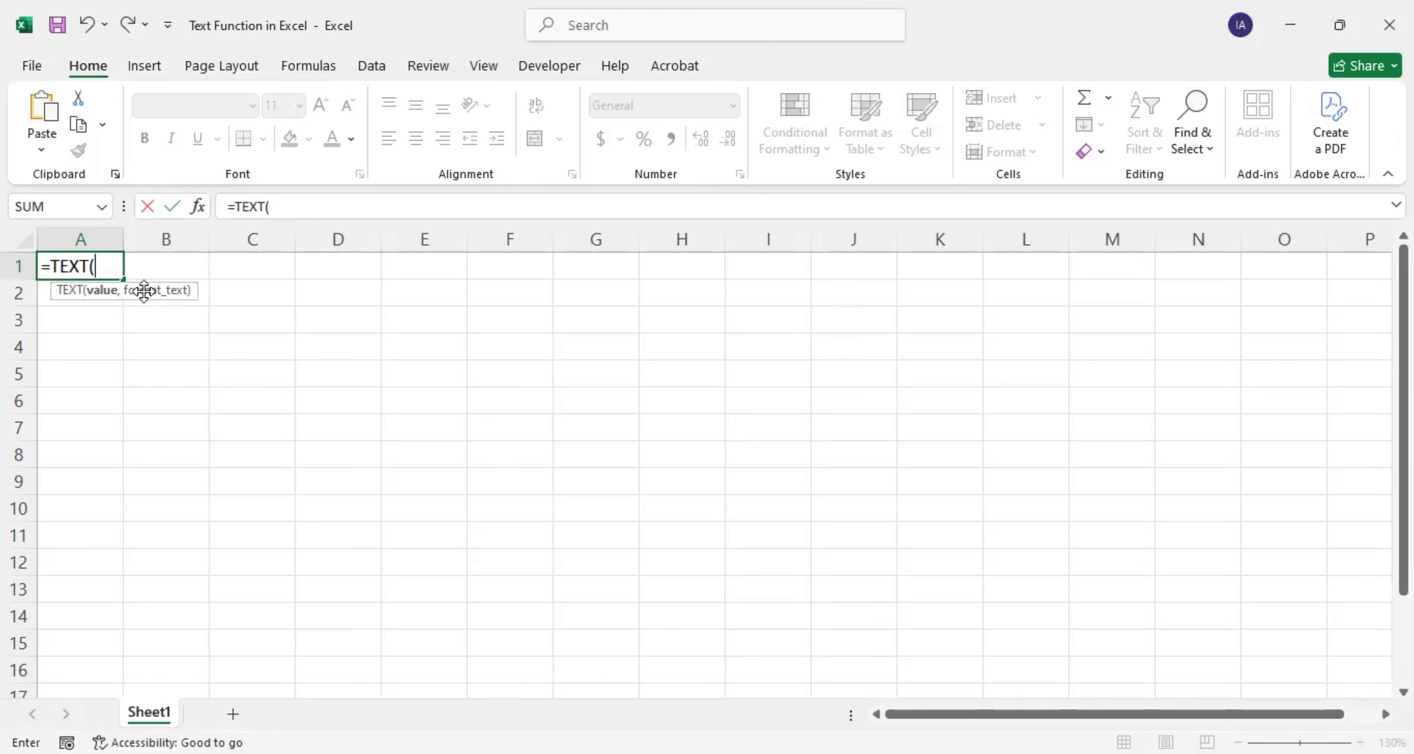
type("1450004,")
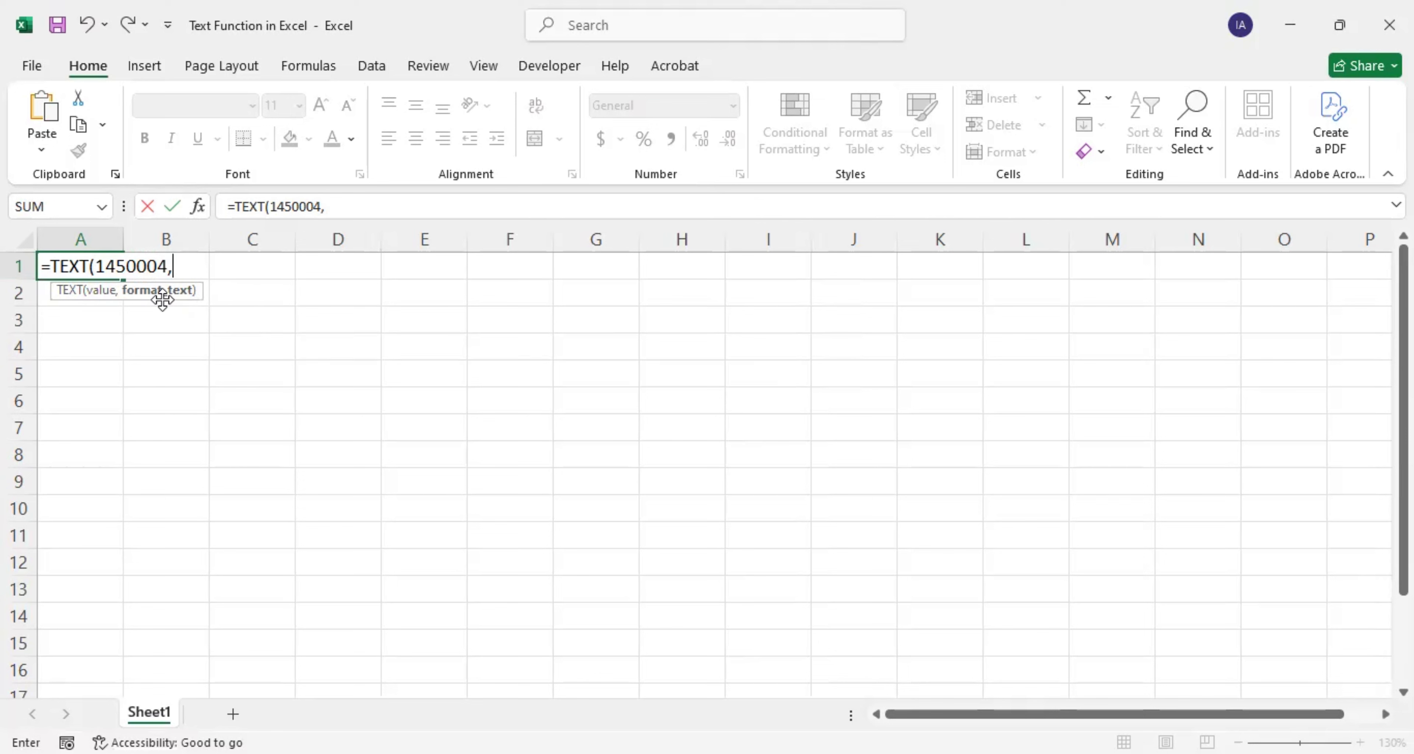
type("\"#,##0")
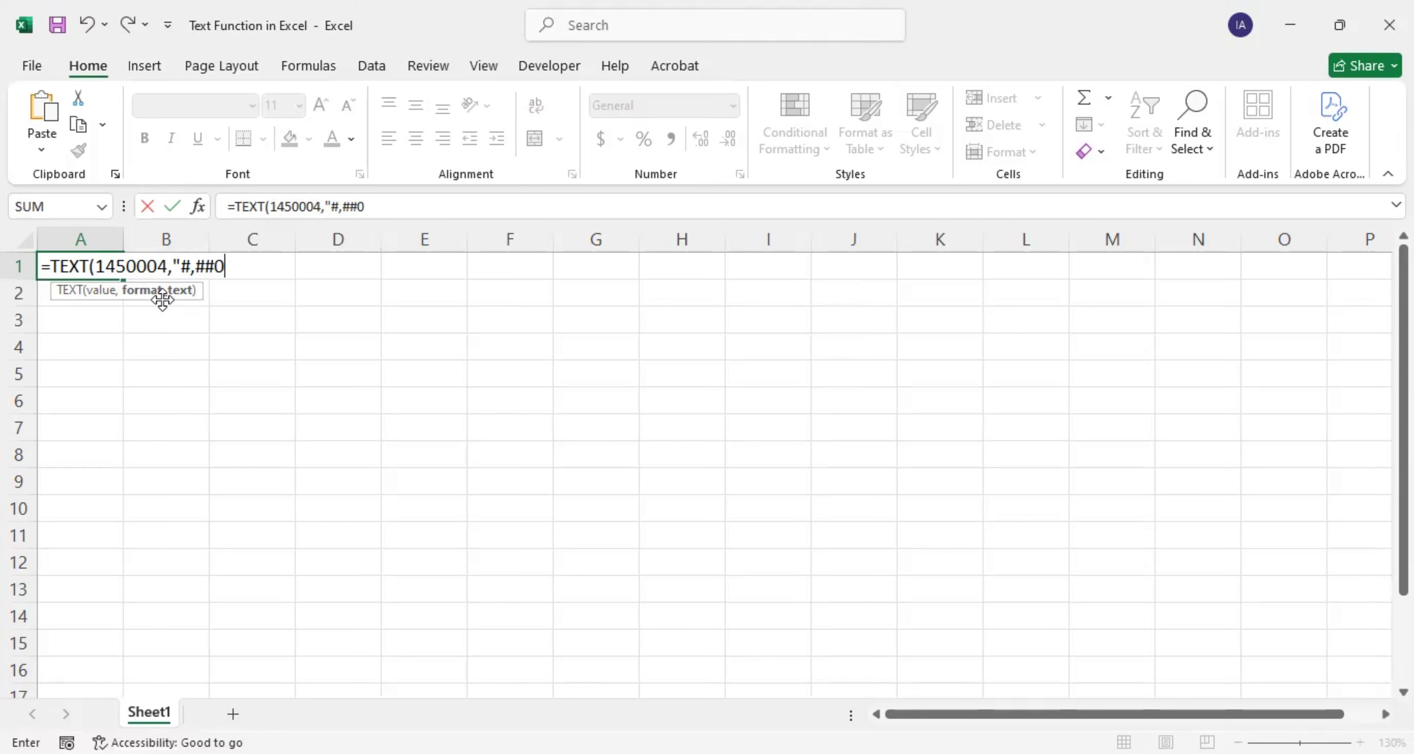
type("\")")
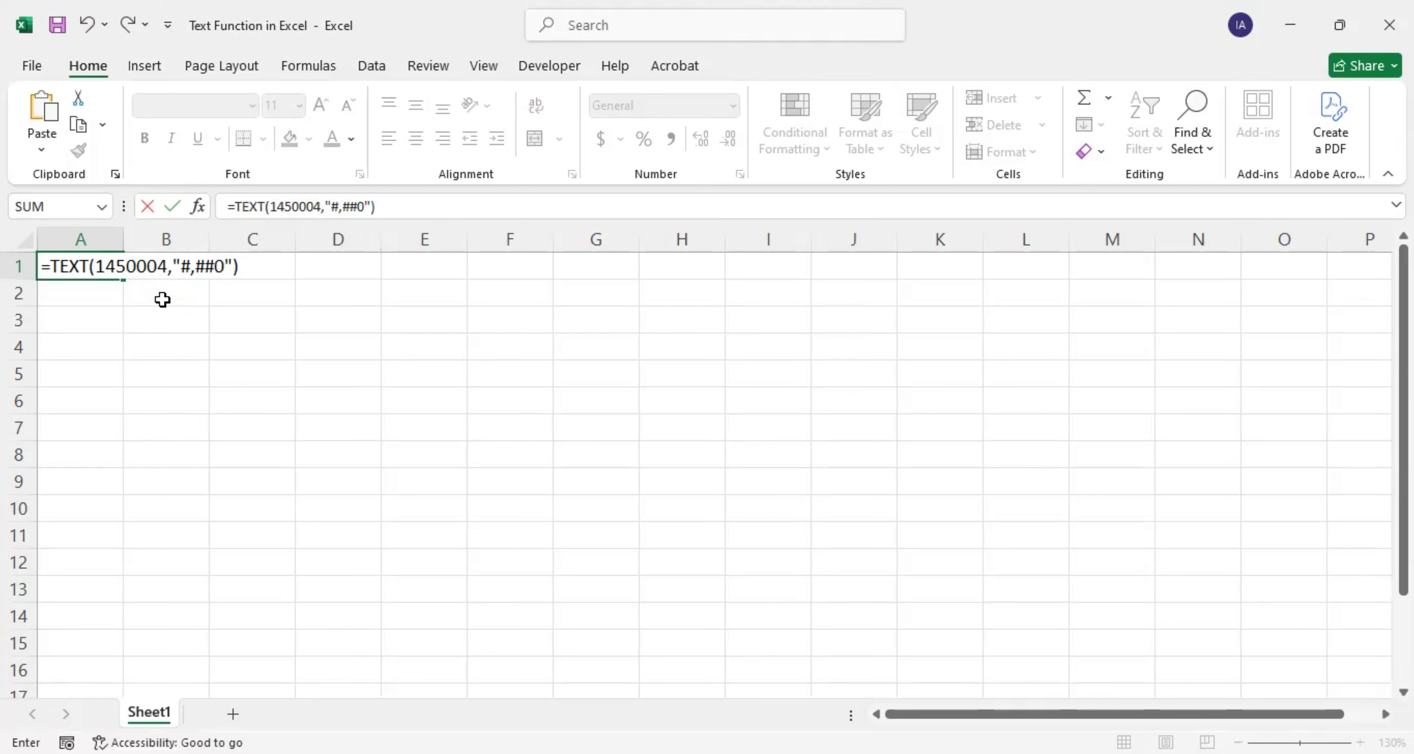
key("Return")
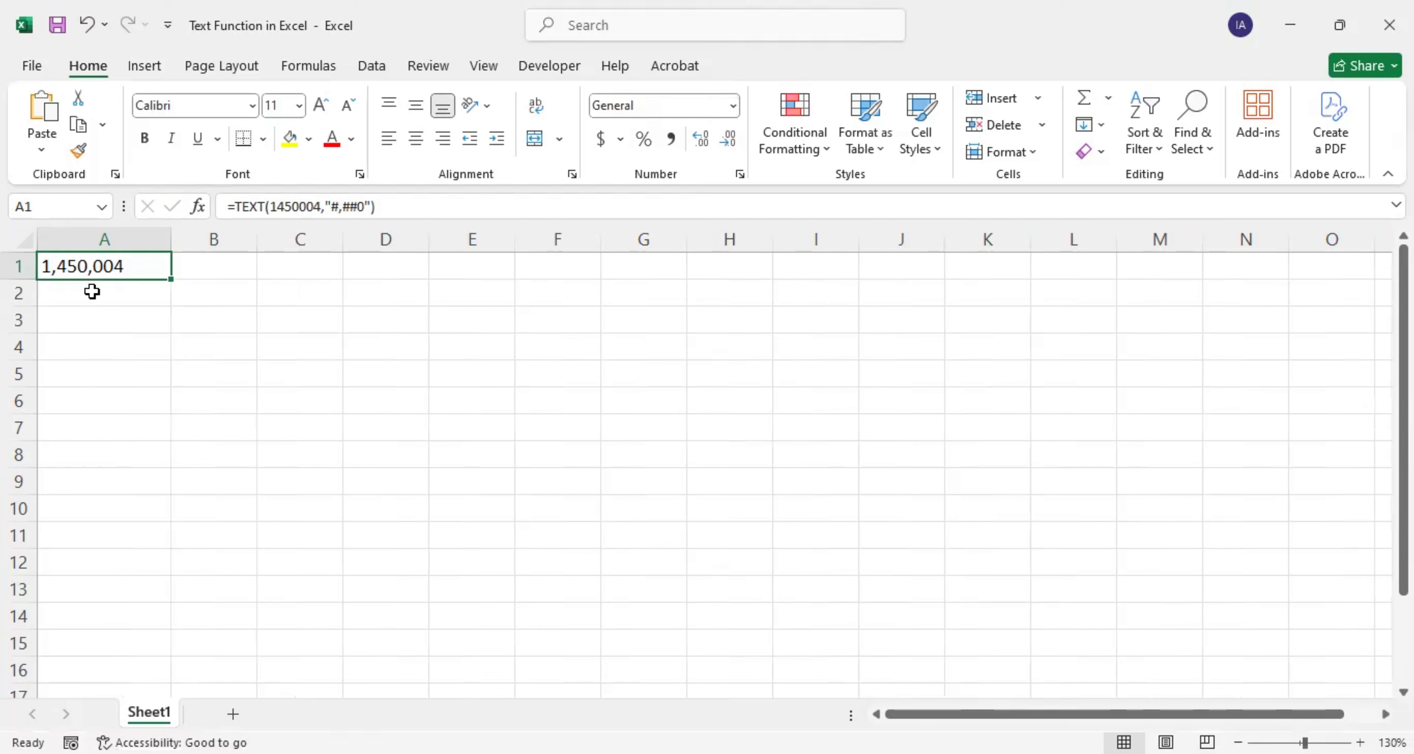
left_click(218, 265)
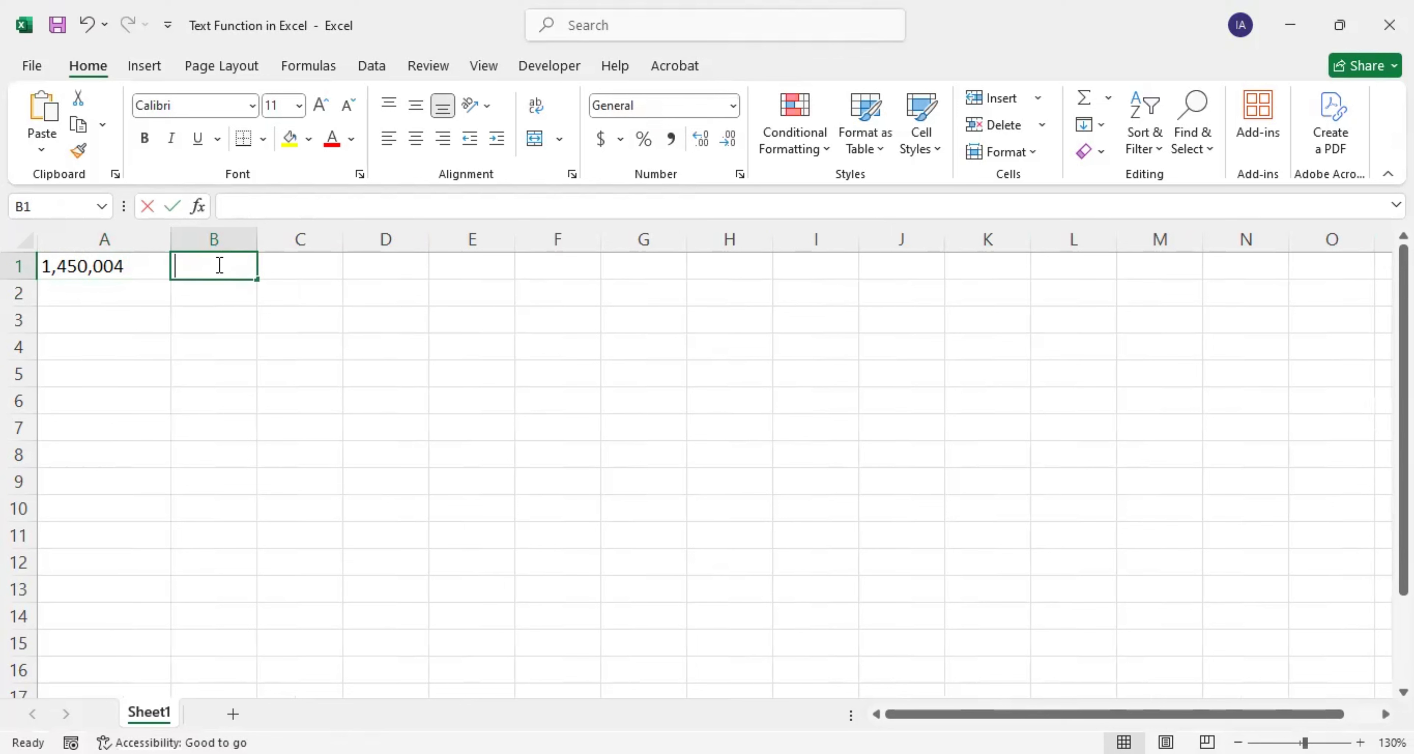
Step: Enter 1450004 in B1 and apply Comma Style so it shows 1,450,004.00
type("145")
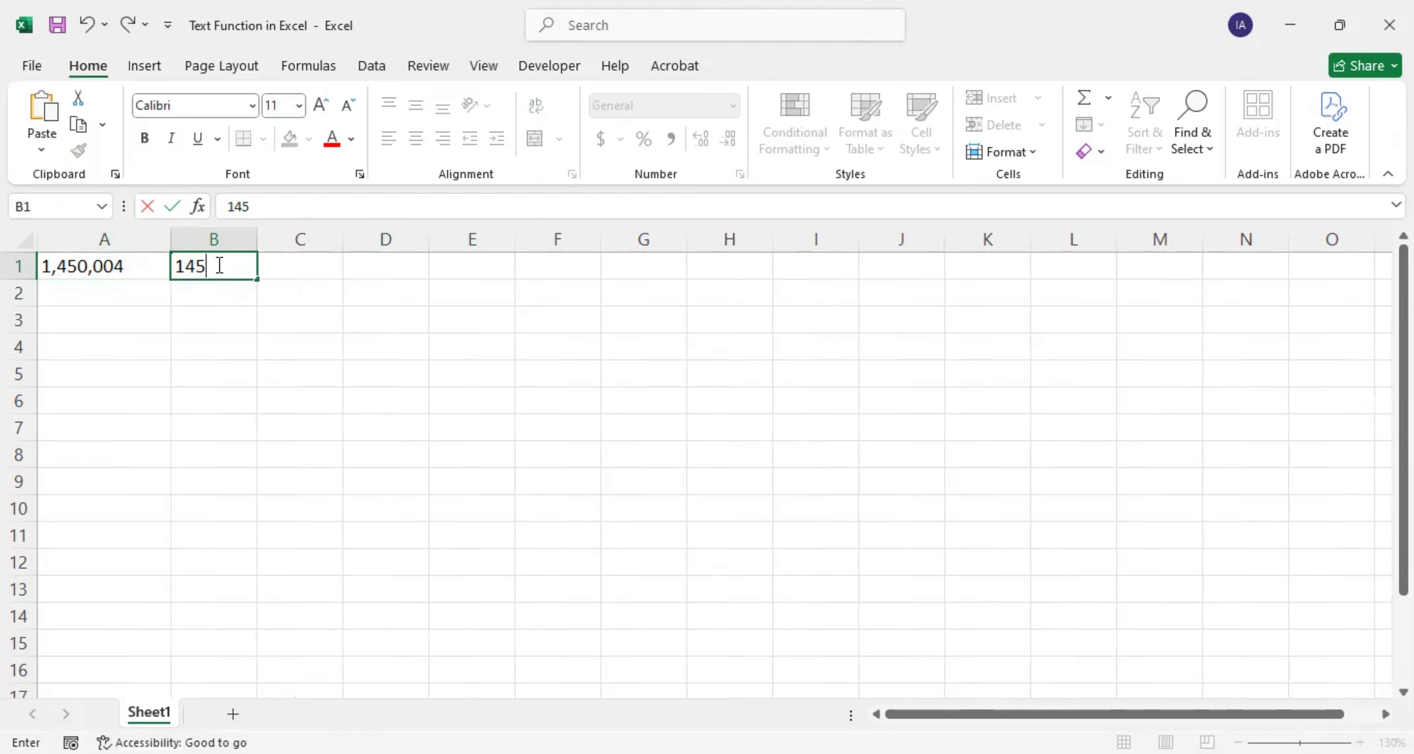
type("0004")
left_click(177, 314)
left_click(208, 268)
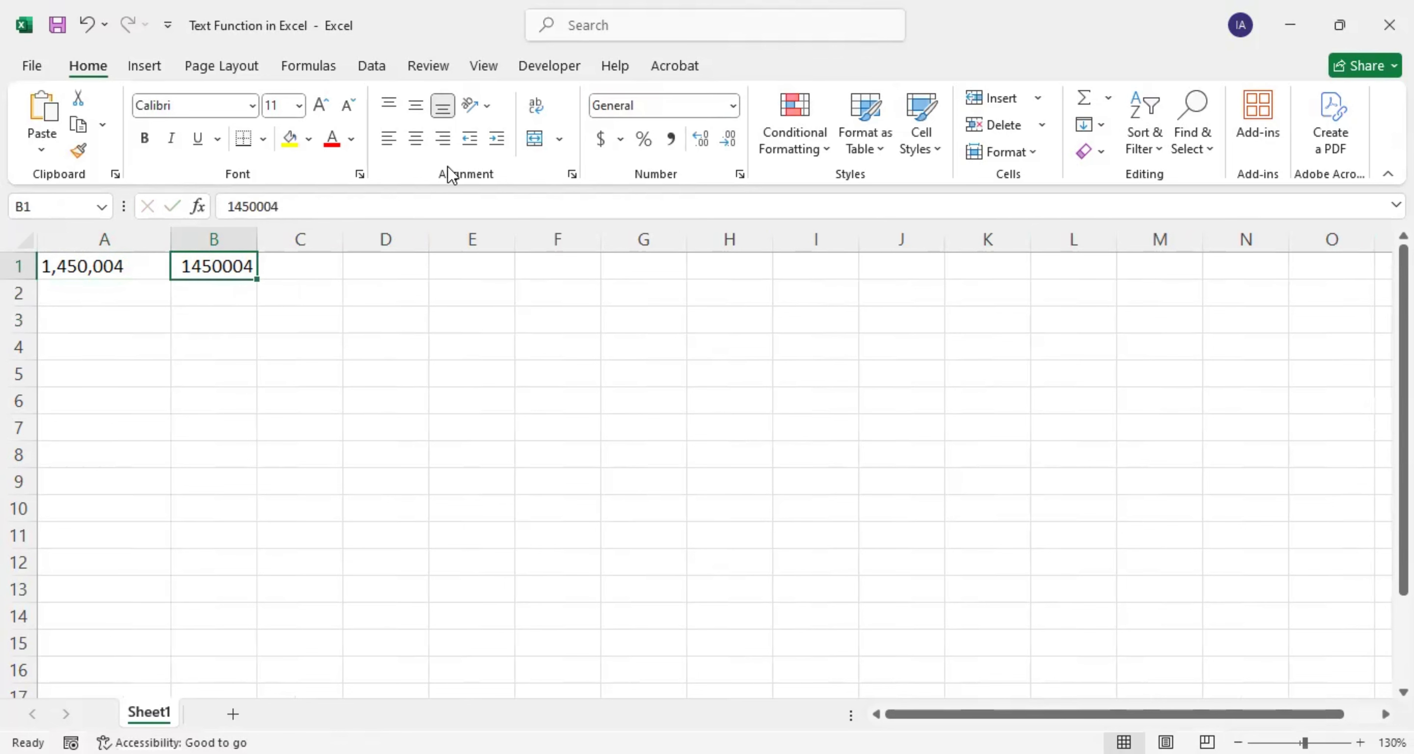
left_click(669, 144)
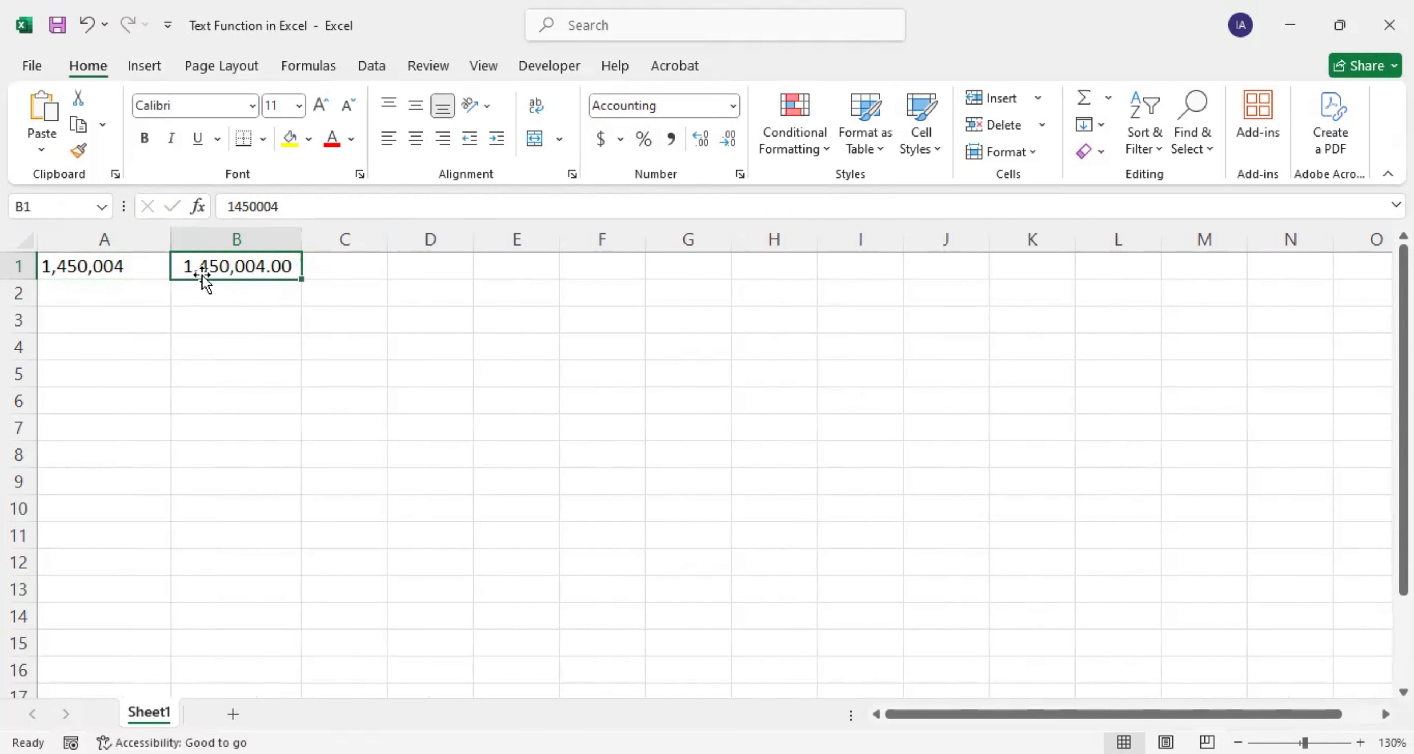
Step: Compare A1's TEXT formula with B1's stored number and its format
left_click(119, 268)
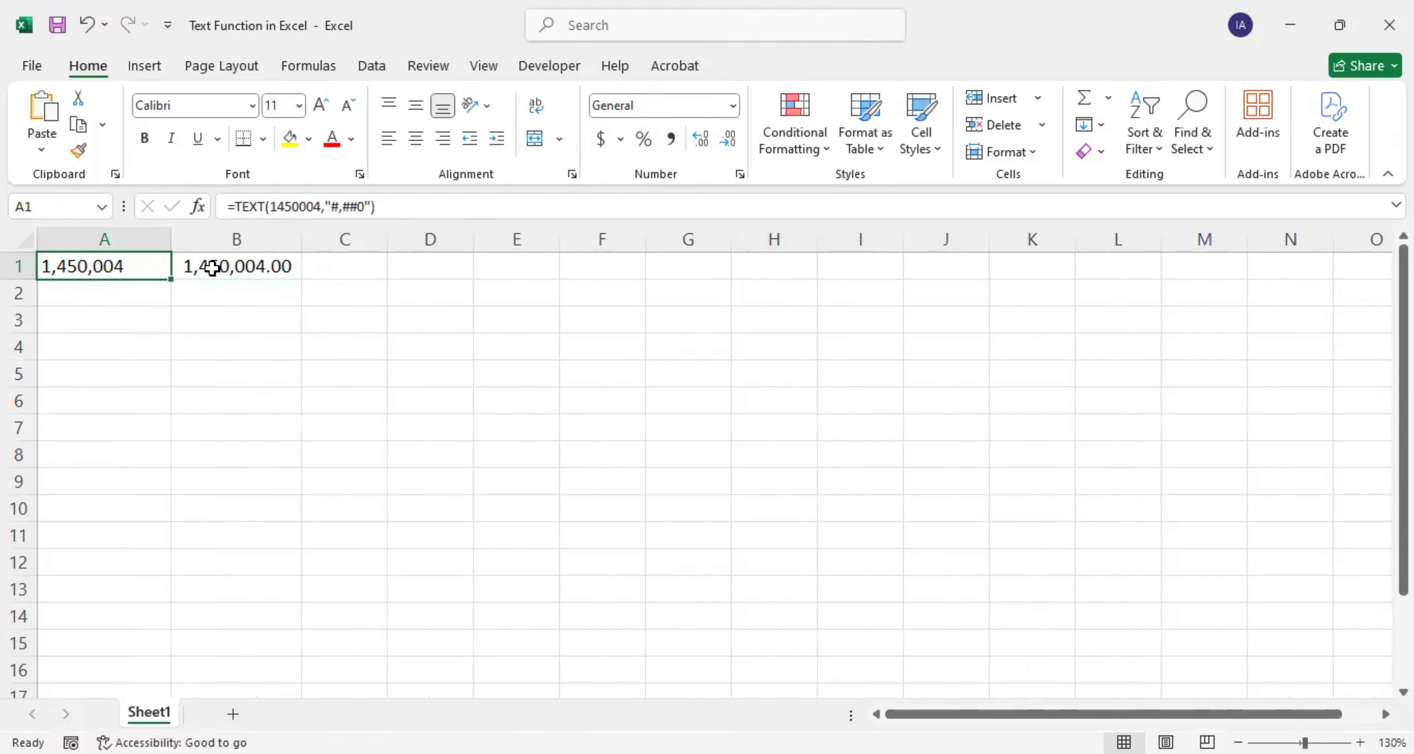
left_click(212, 268)
left_click(96, 266)
left_click(228, 266)
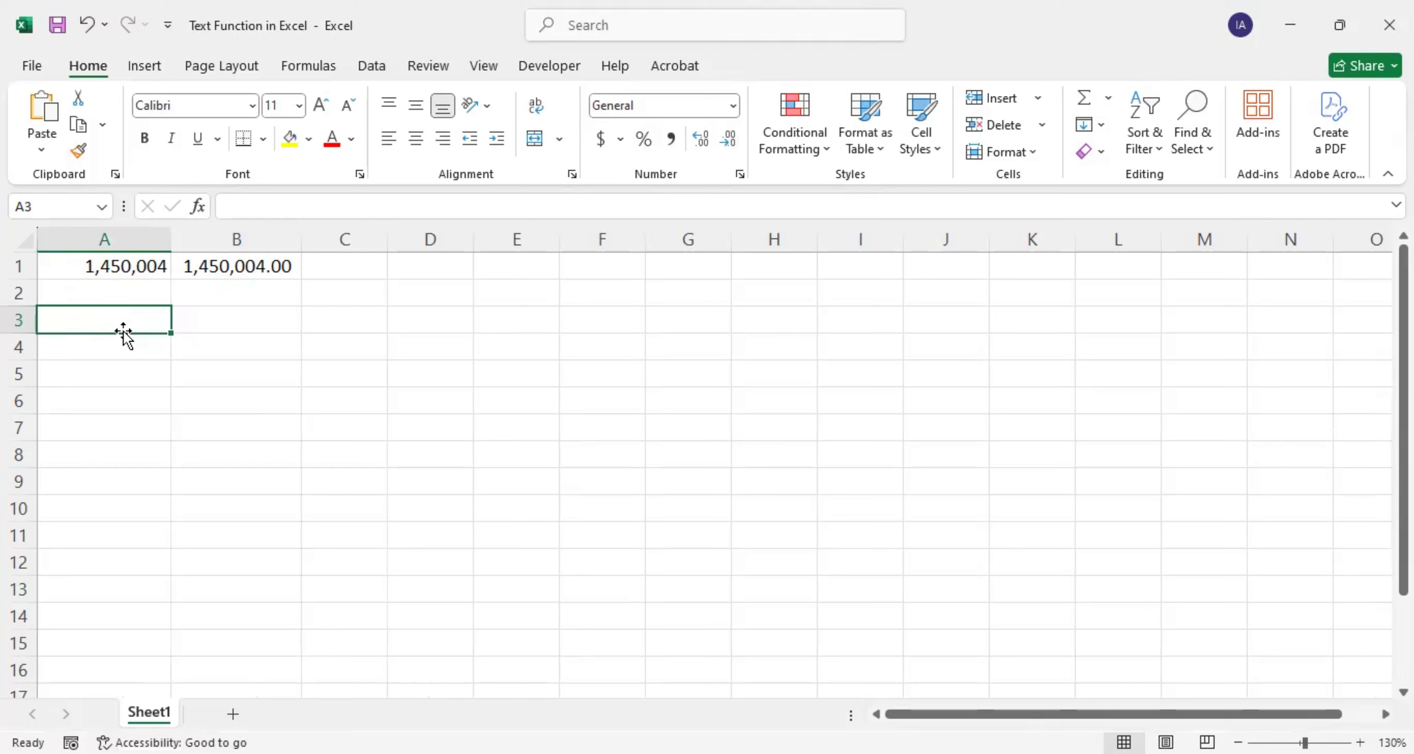
Step: Clear the number from B1 and reselect B1 for a new formula
left_click(212, 267)
key("Delete")
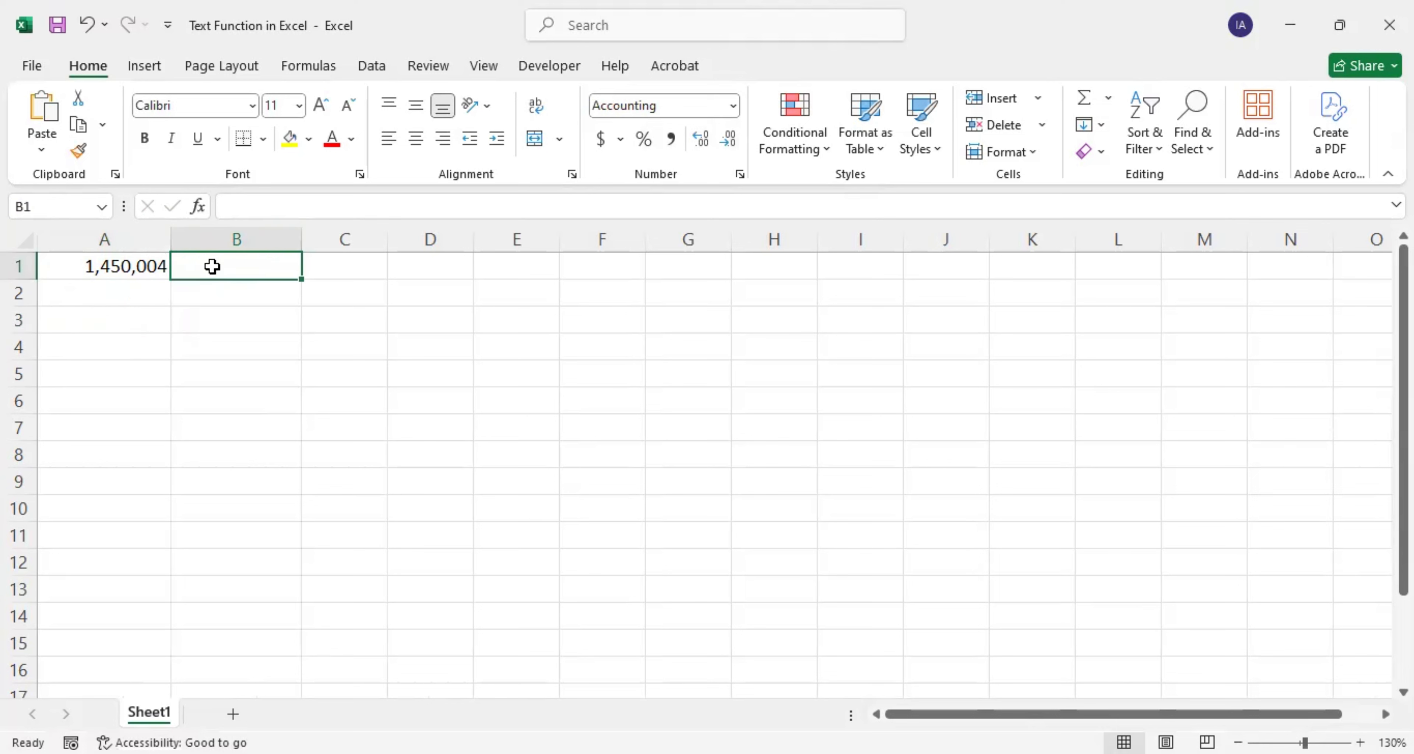
left_click(140, 281)
left_click(144, 272)
left_click(210, 265)
Step: Enter =TEXT(A1,"$#,##0.00") in B1 showing $1,450,004.00, and widen column B to fit
type("=")
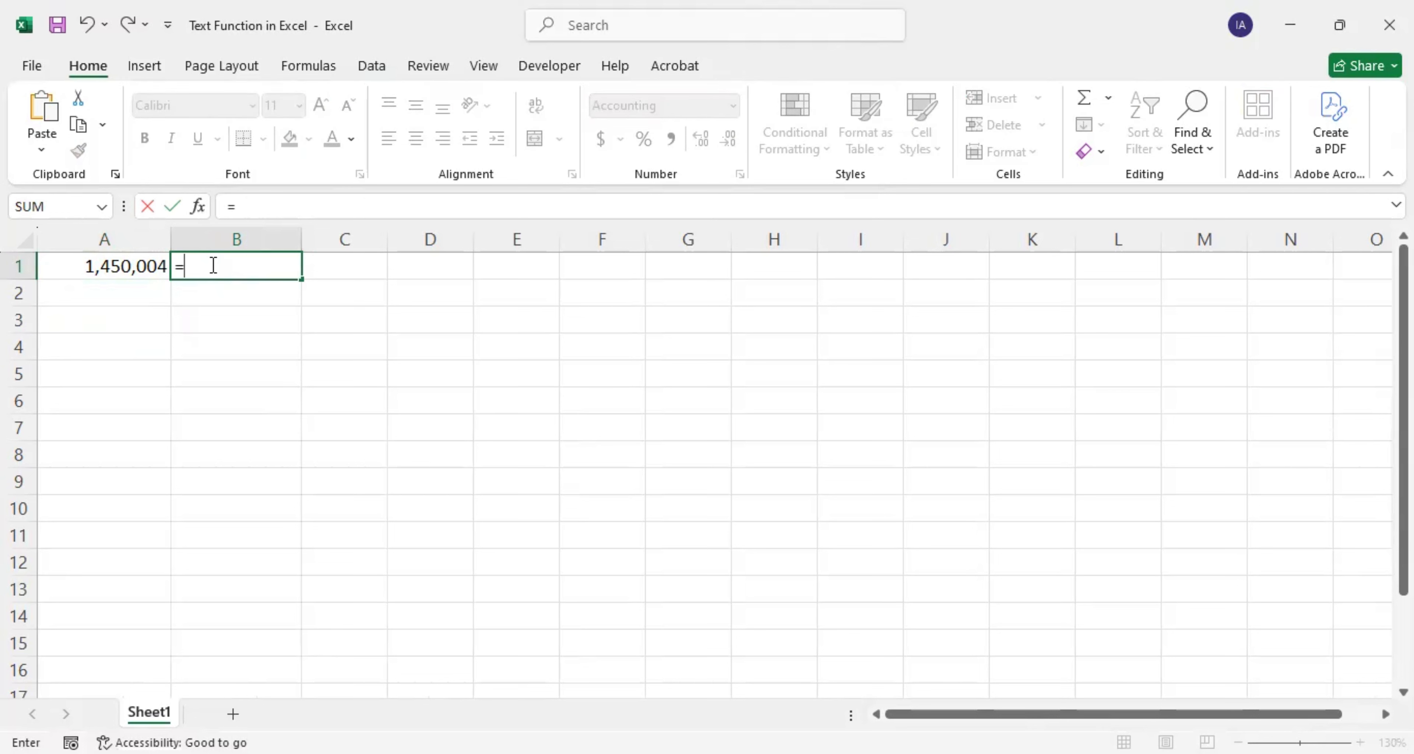
type("TEXT(")
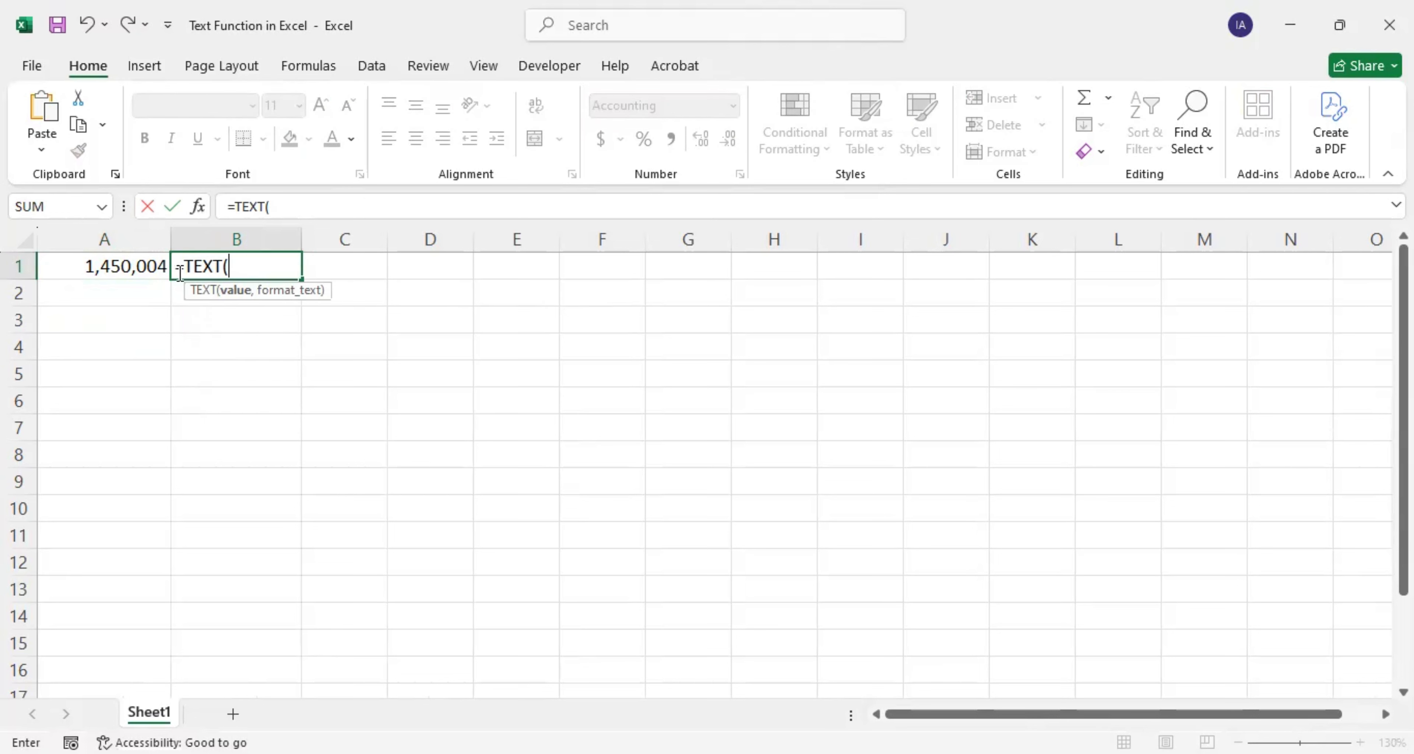
left_click(129, 267)
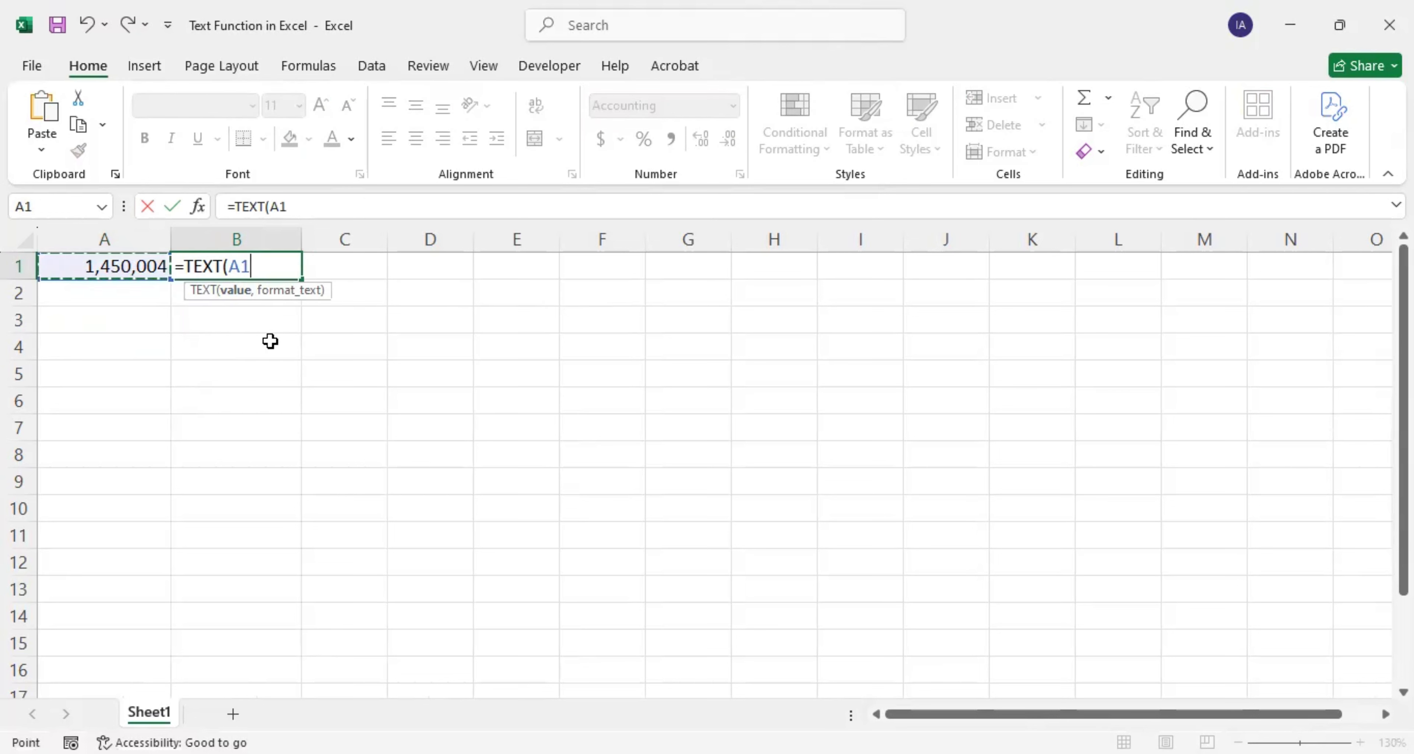
type(",")
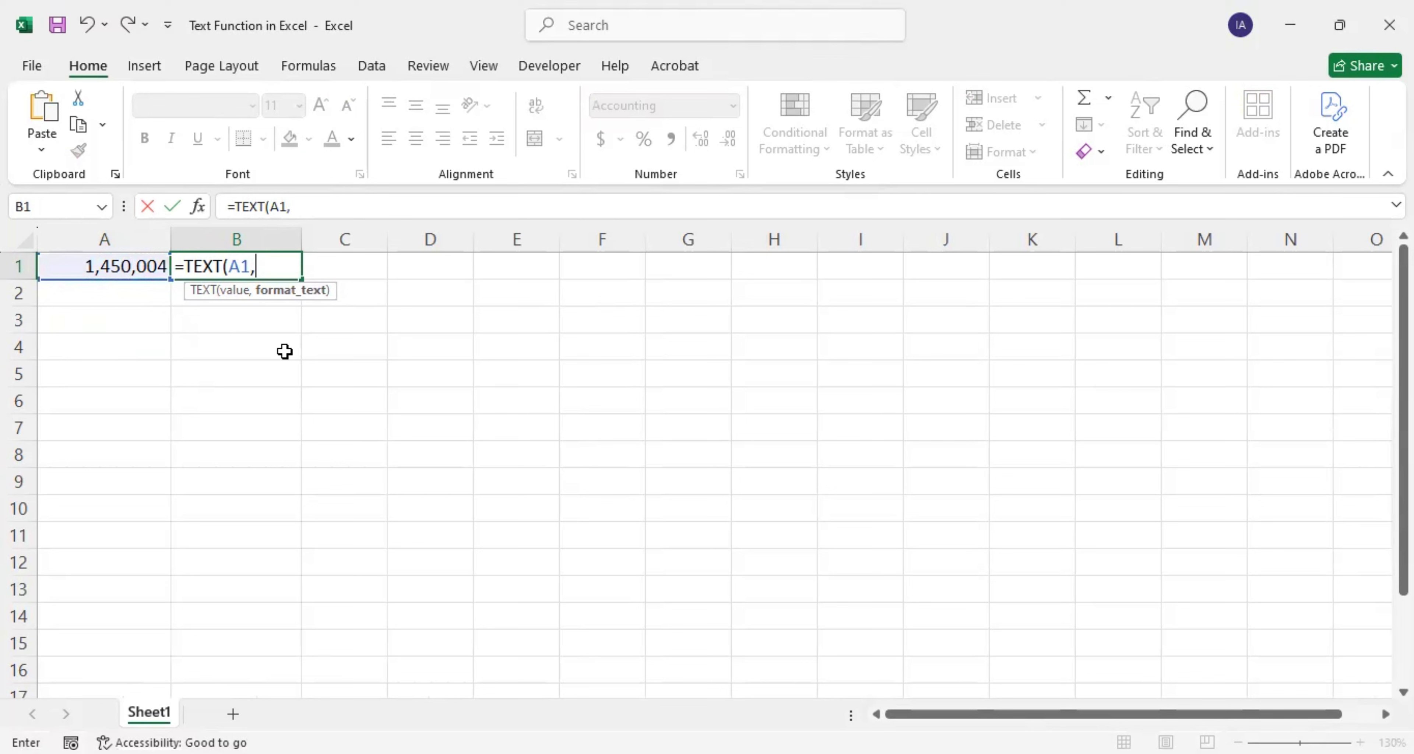
type("\"$#,##")
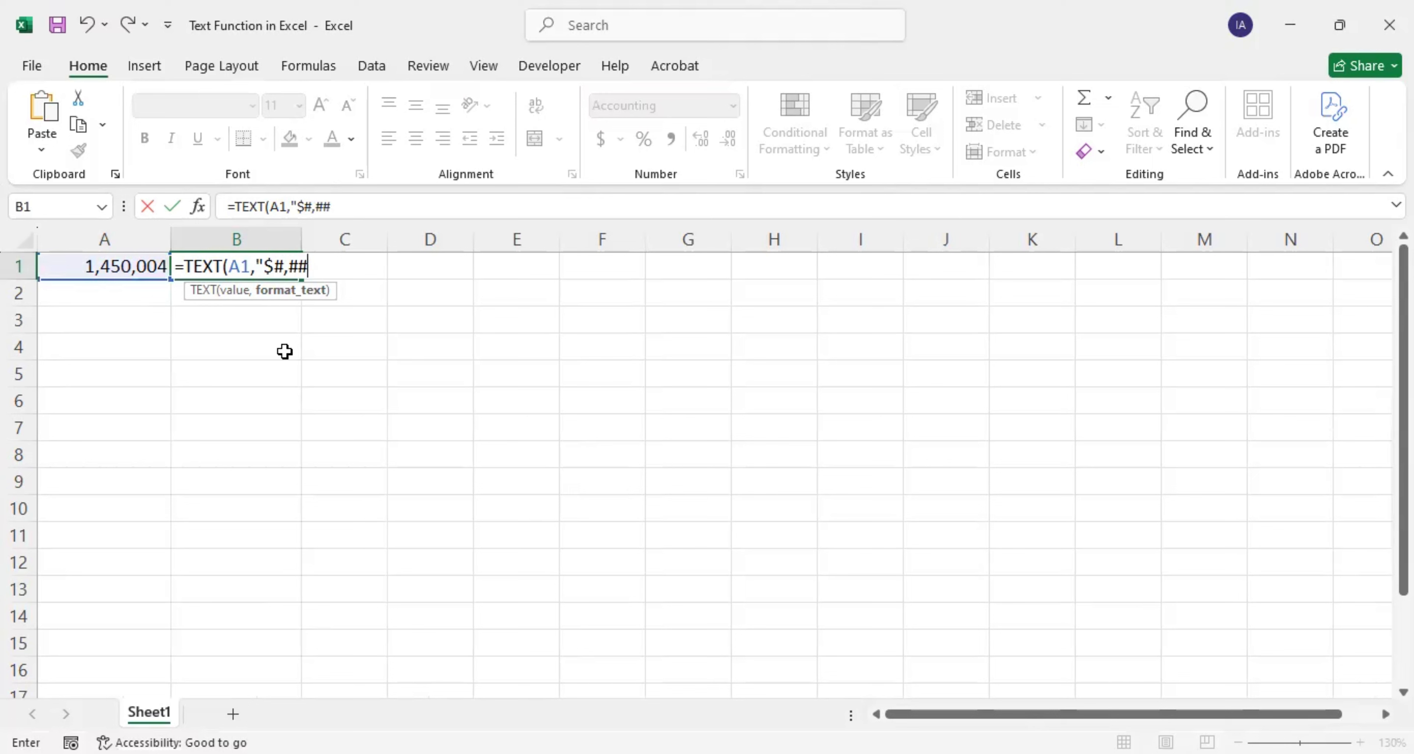
type("0")
type(".00\")")
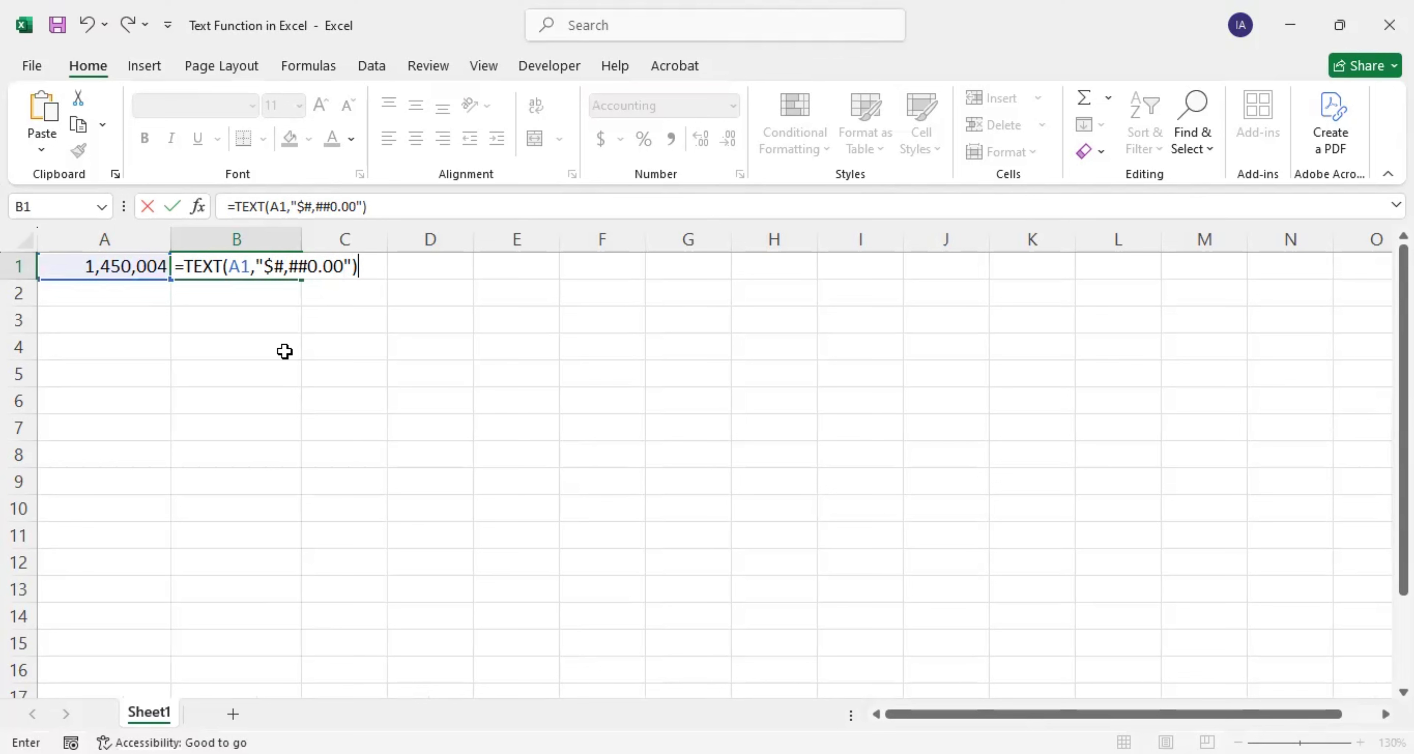
key("Return")
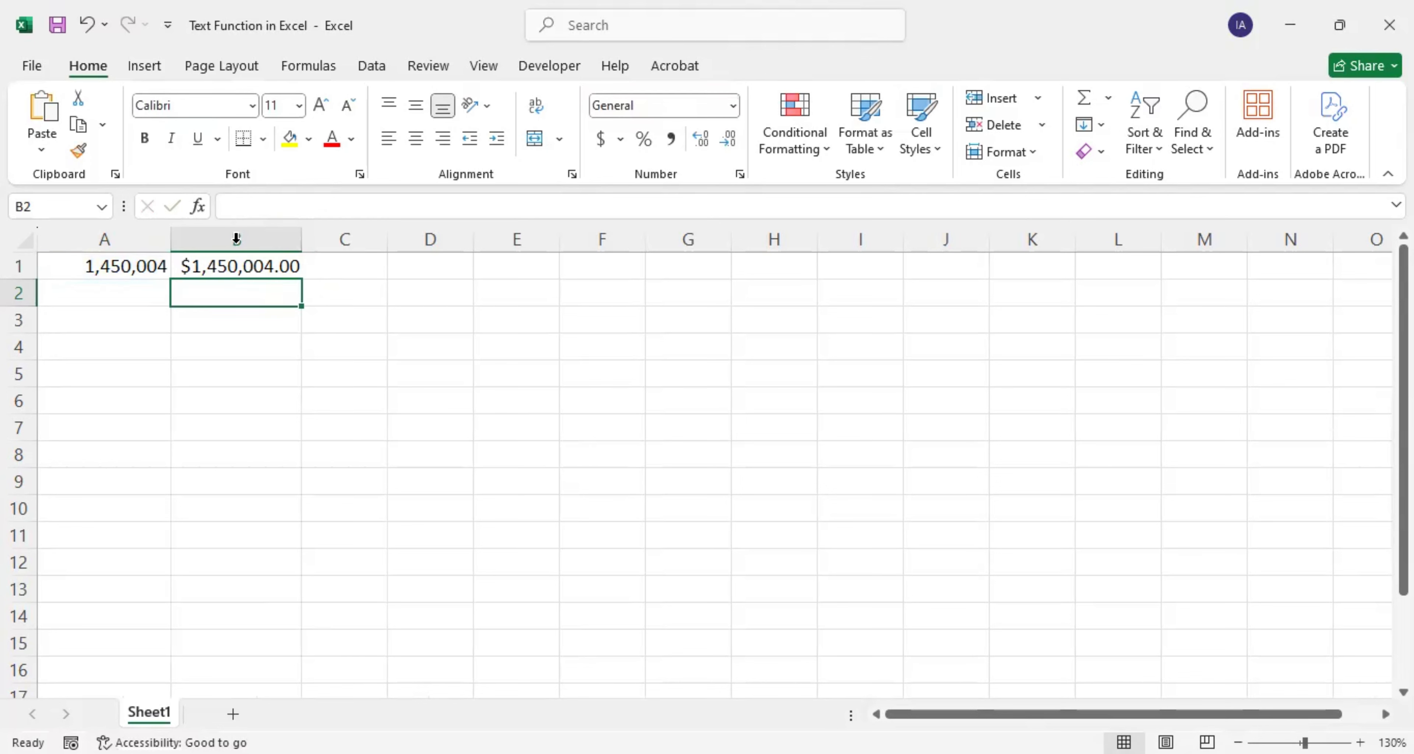
left_click(252, 268)
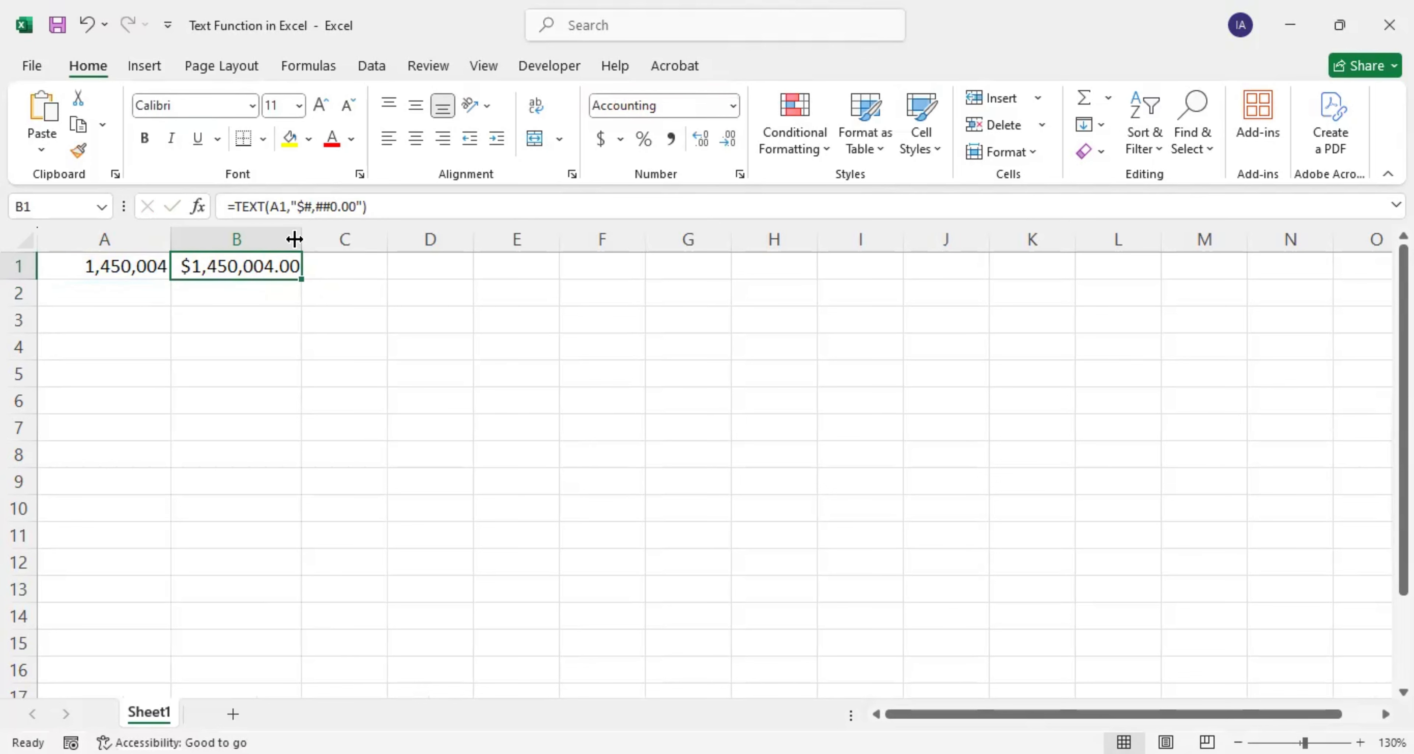
left_click_drag(301, 239, 327, 240)
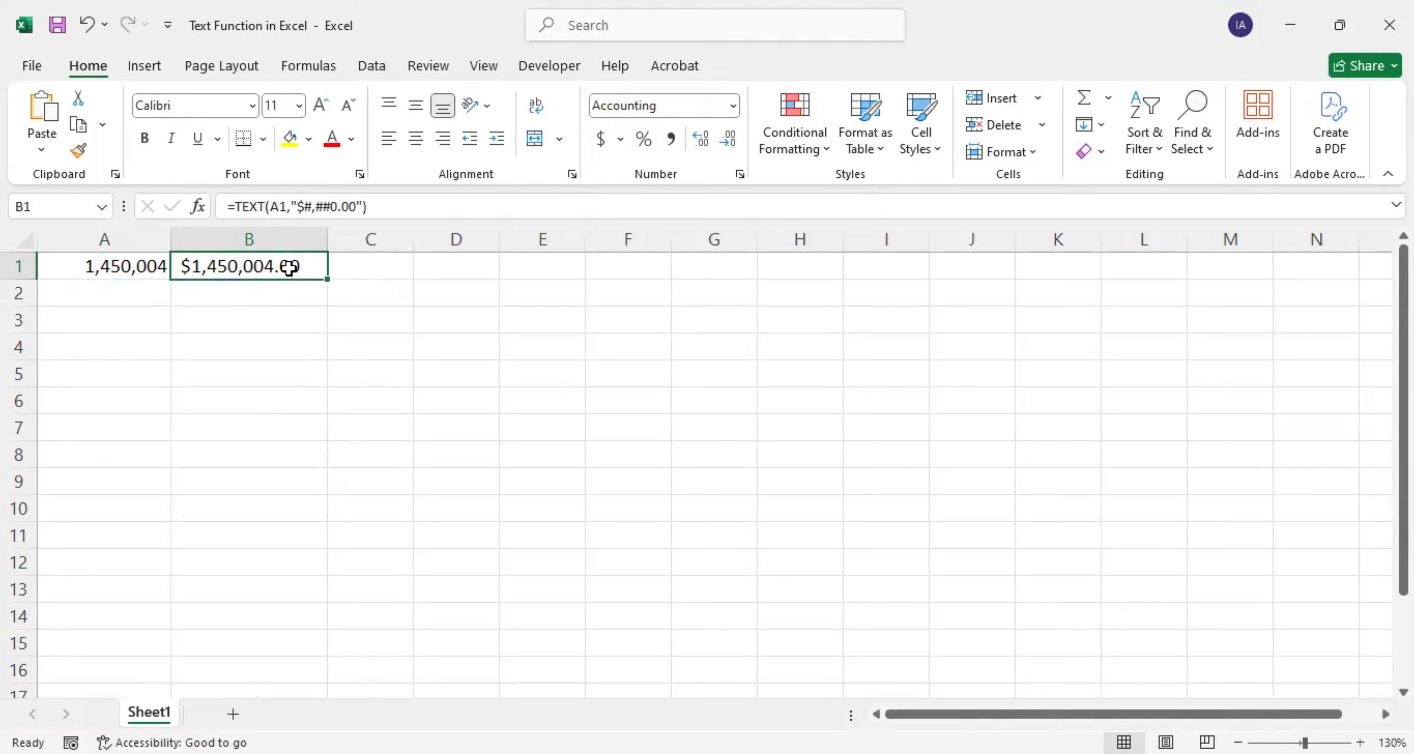
left_click(395, 267)
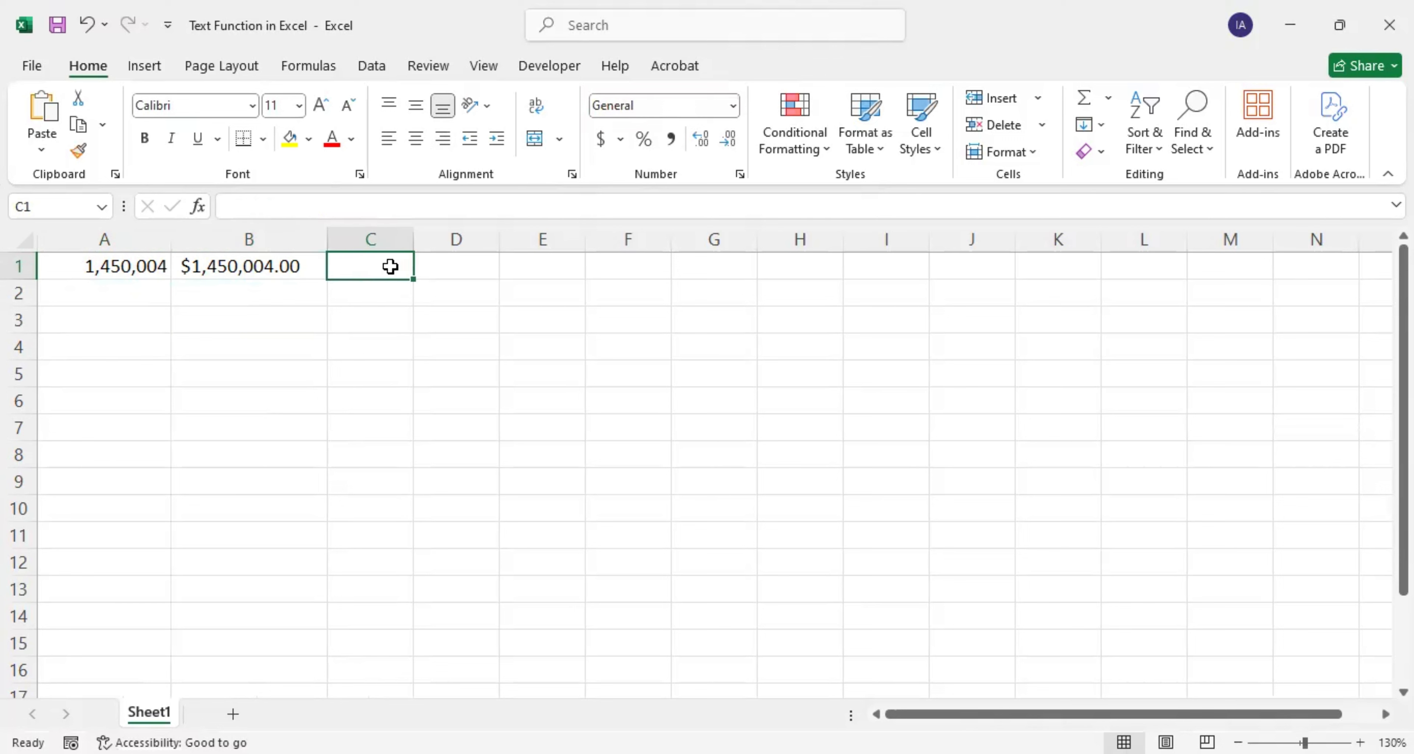
Step: Enter 0.85 in C1 and =TEXT(C1,"0%") in D1, displaying 85%
type("0.85")
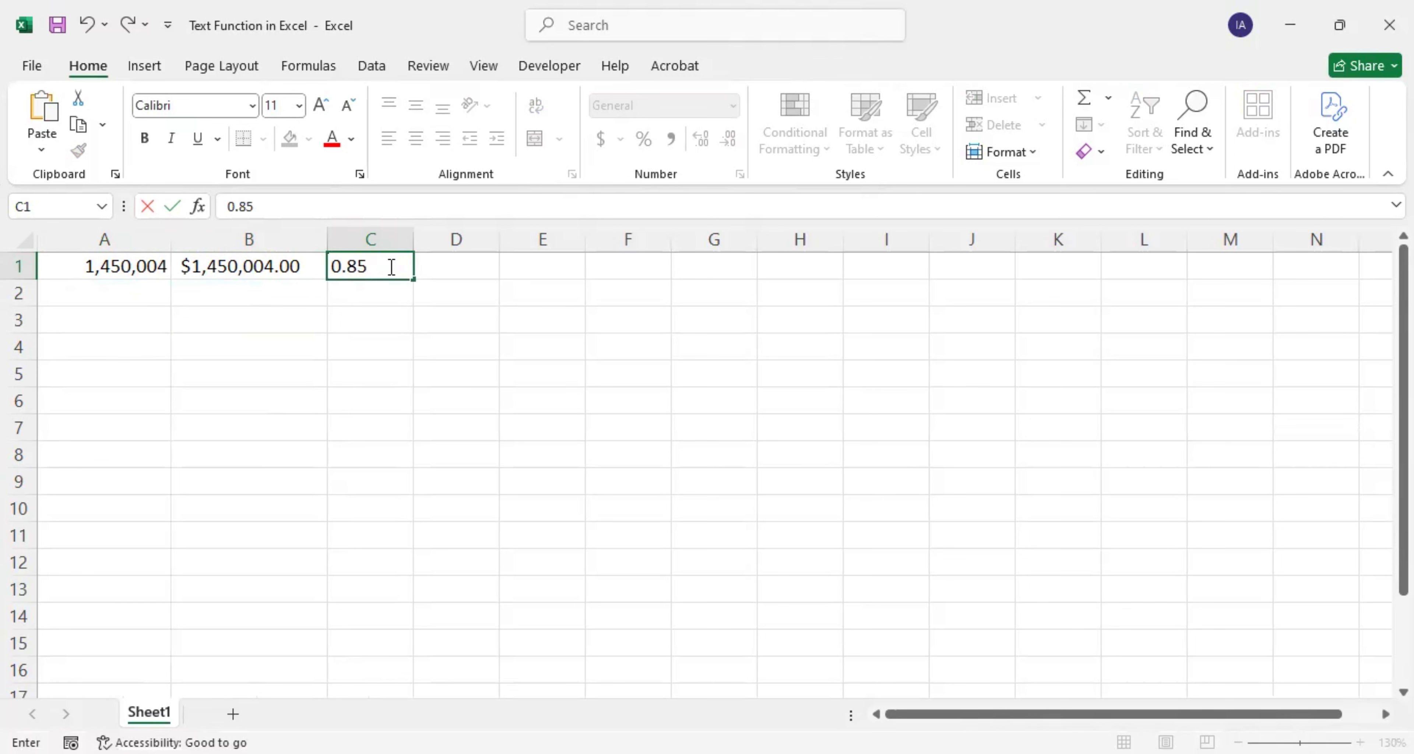
key("Tab")
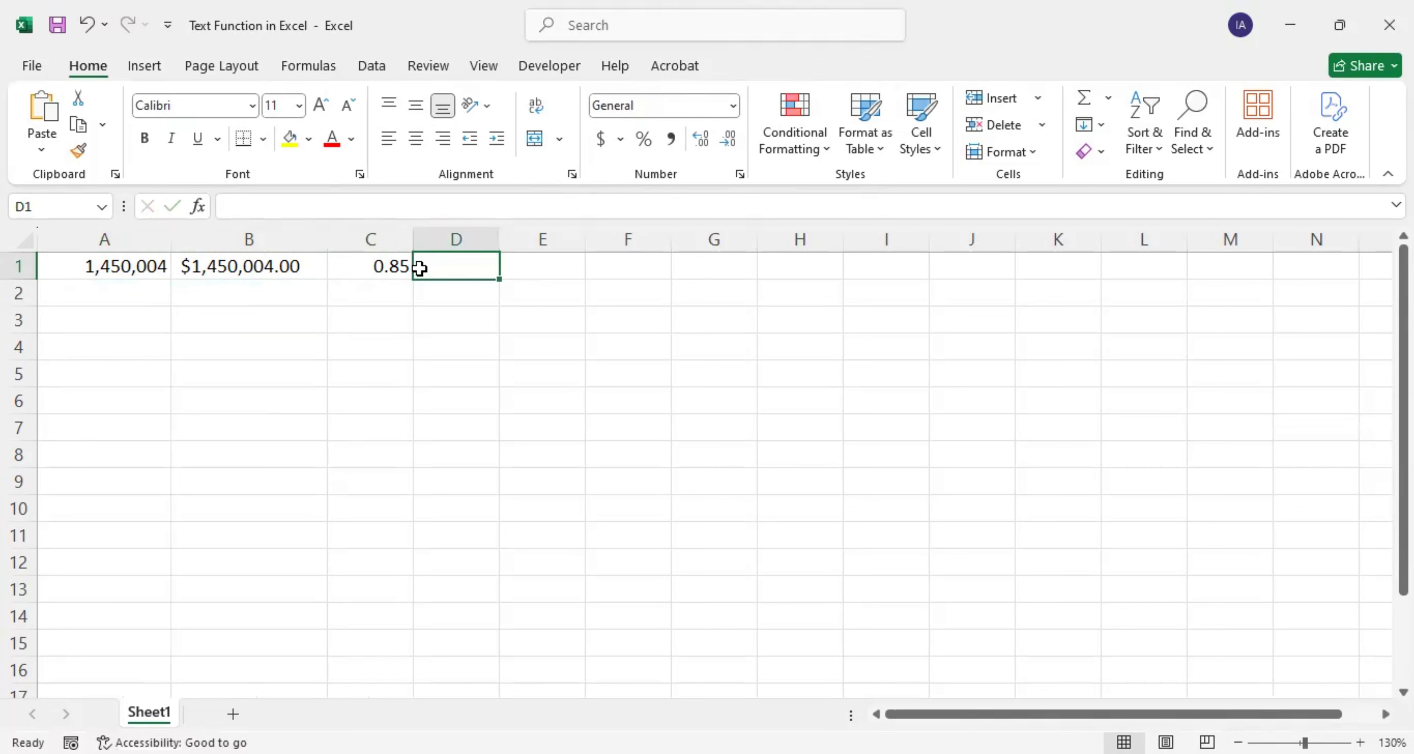
type("=")
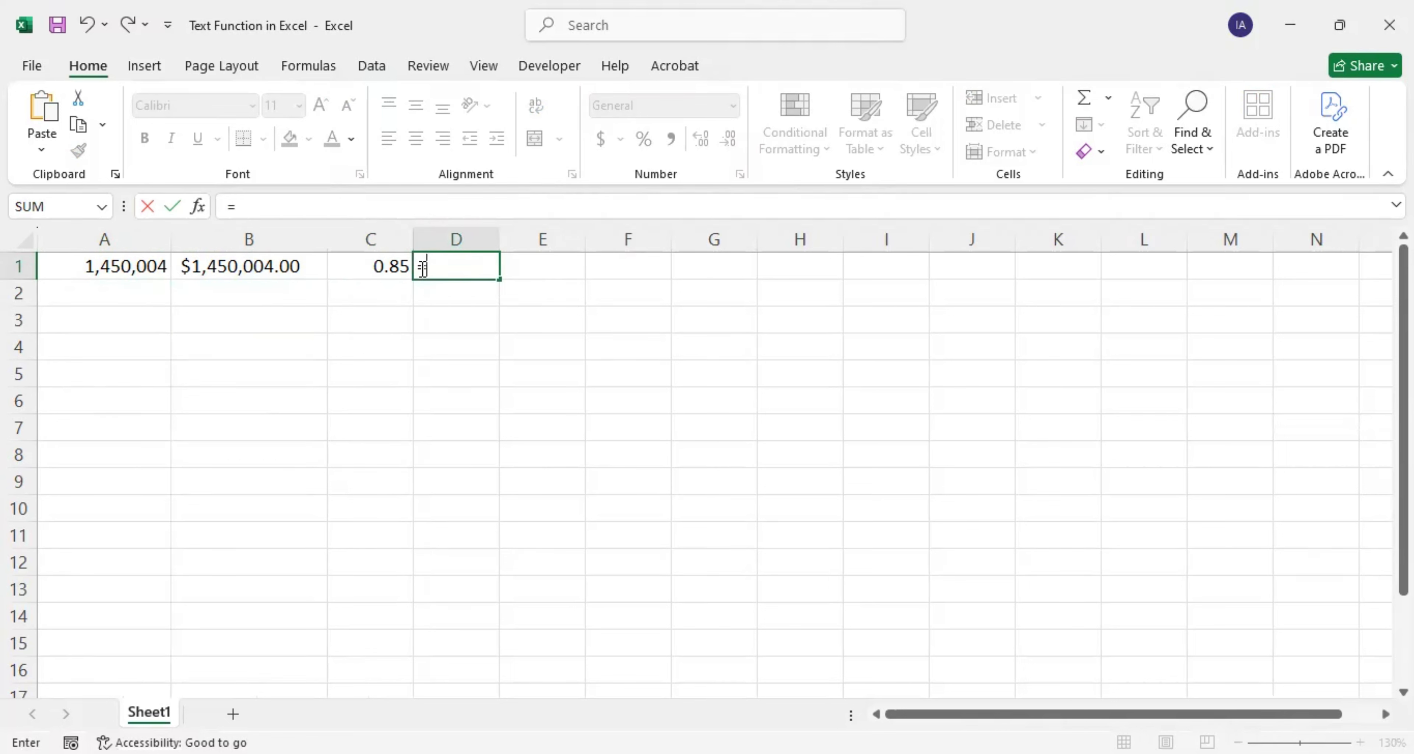
type("TEXT")
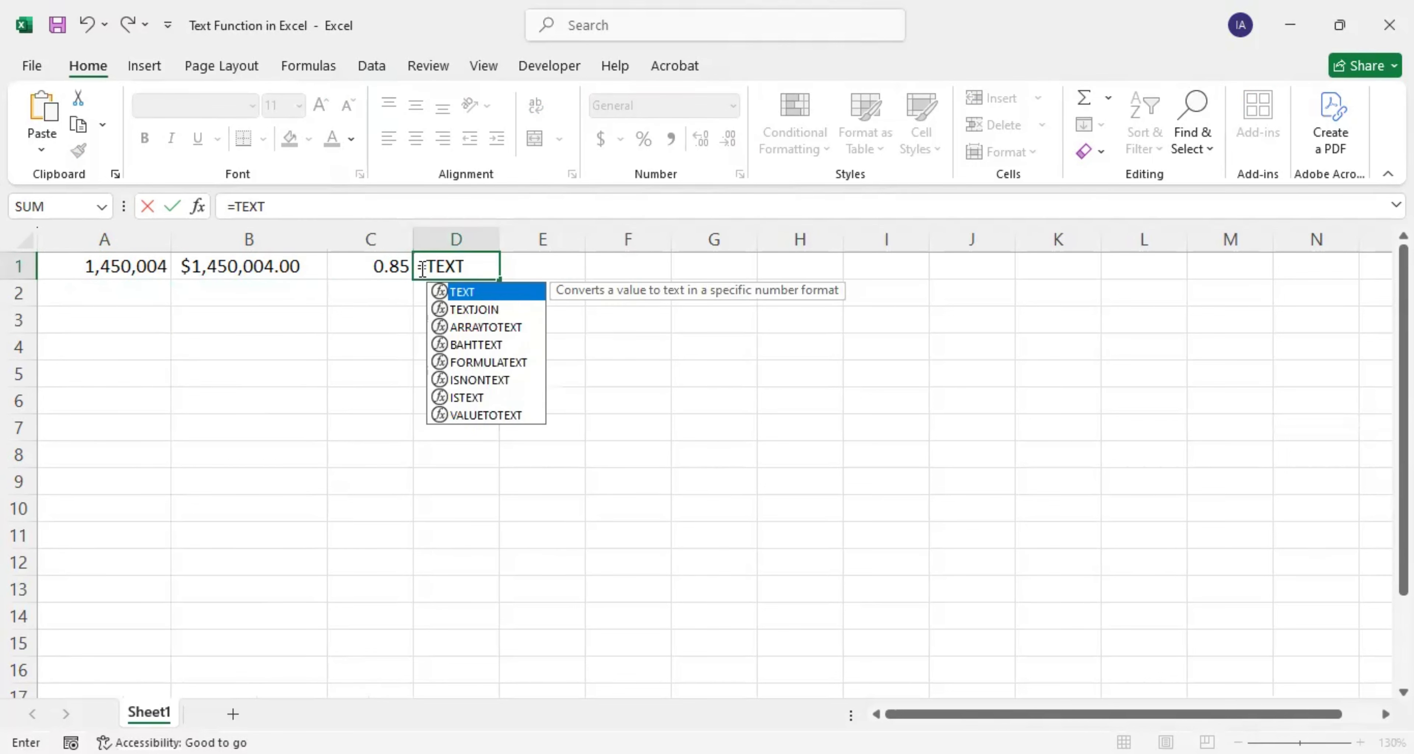
type("(")
left_click(379, 266)
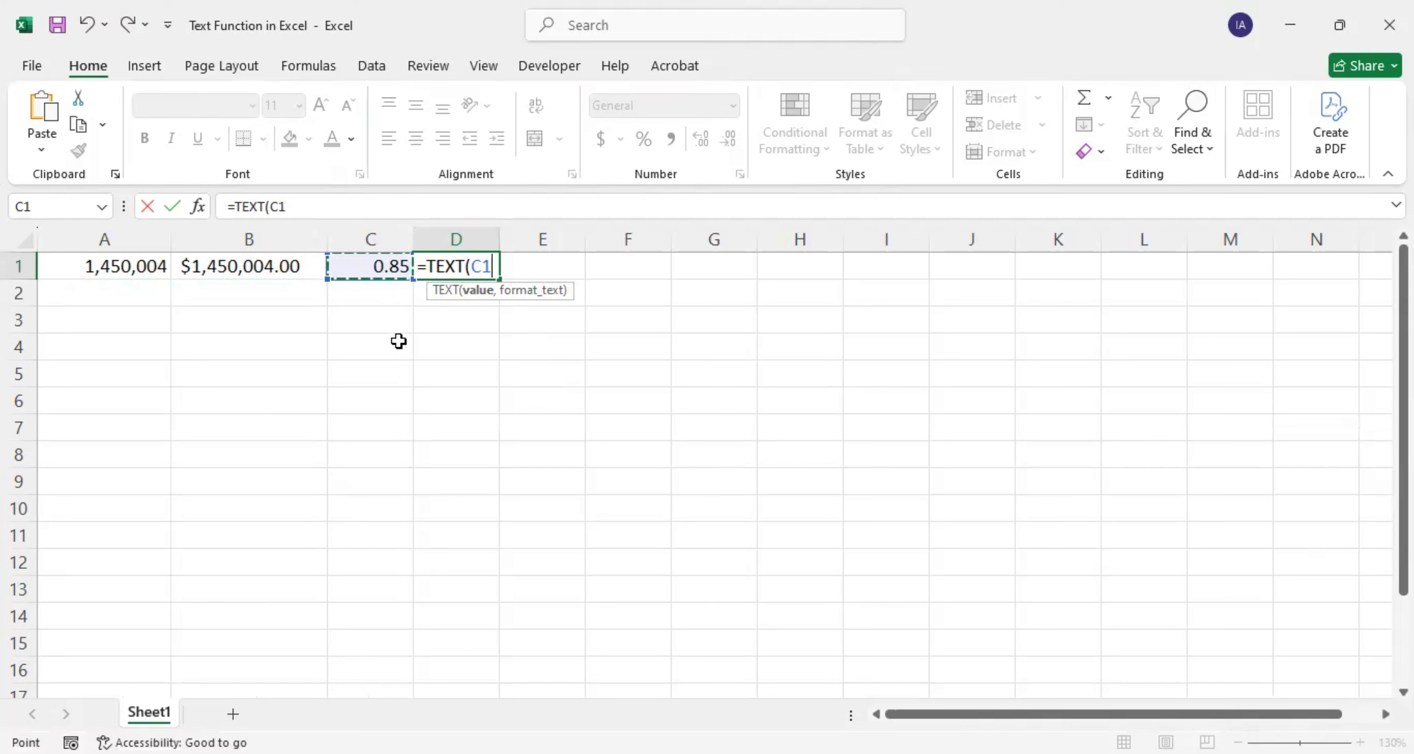
type(",")
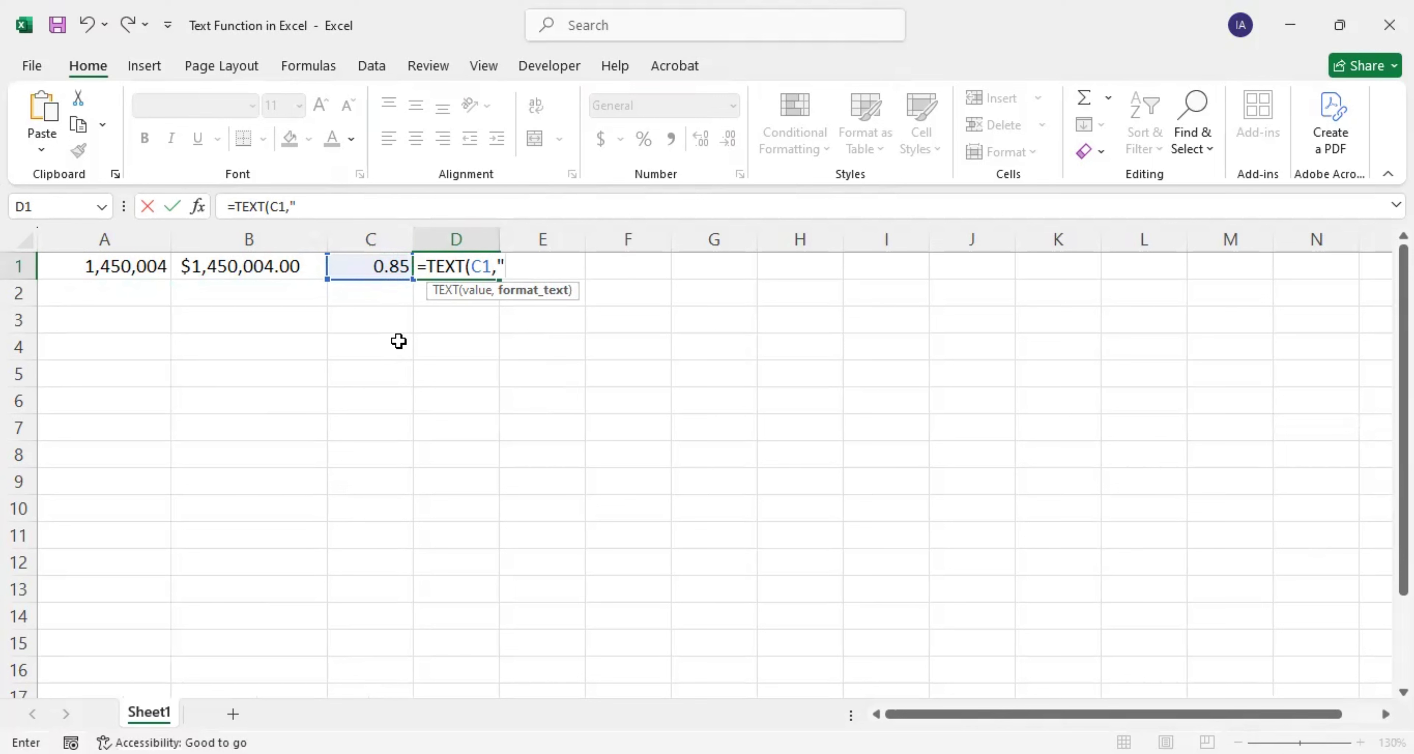
type(")")
key("BackSpace")
type("0%\")")
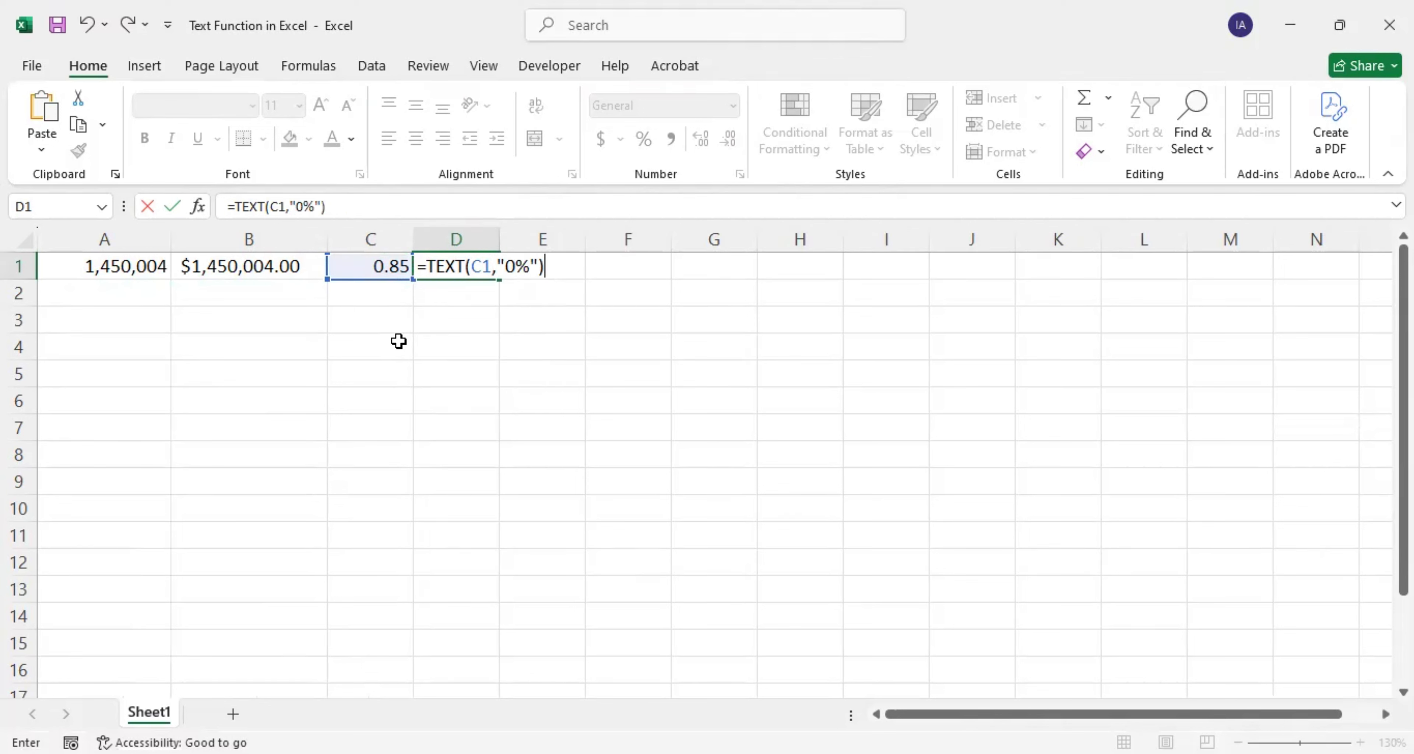
key("Return")
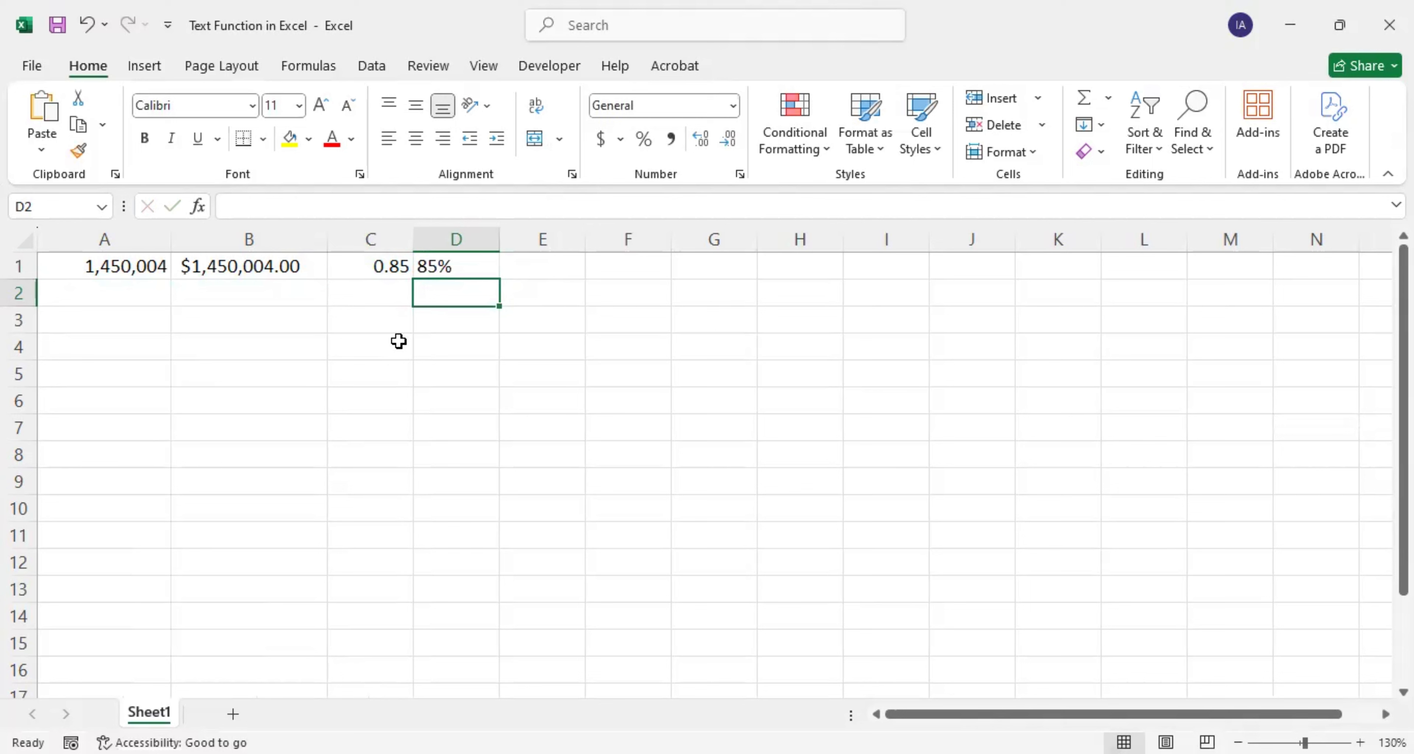
Step: Compare D1's percentage formula with the 0.85 source value in C1
left_click(442, 268)
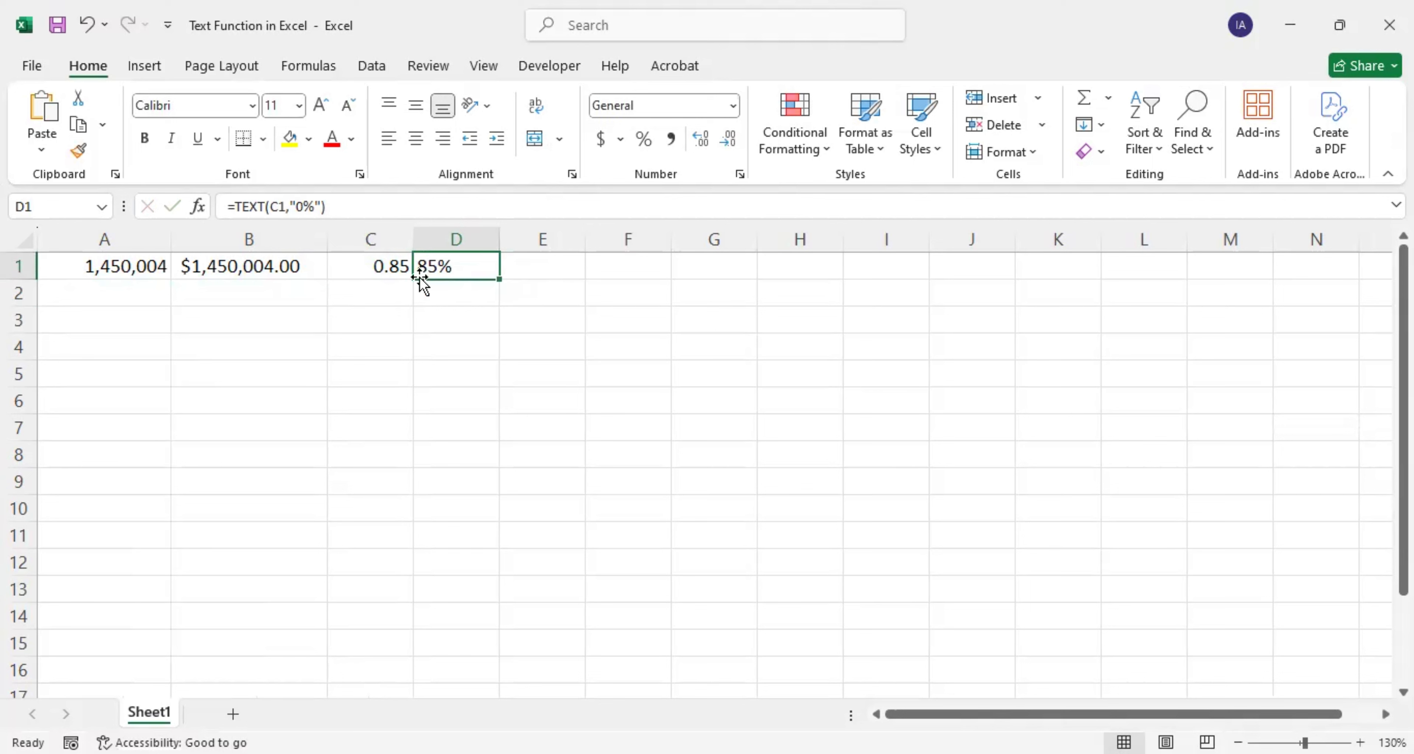
left_click(391, 270)
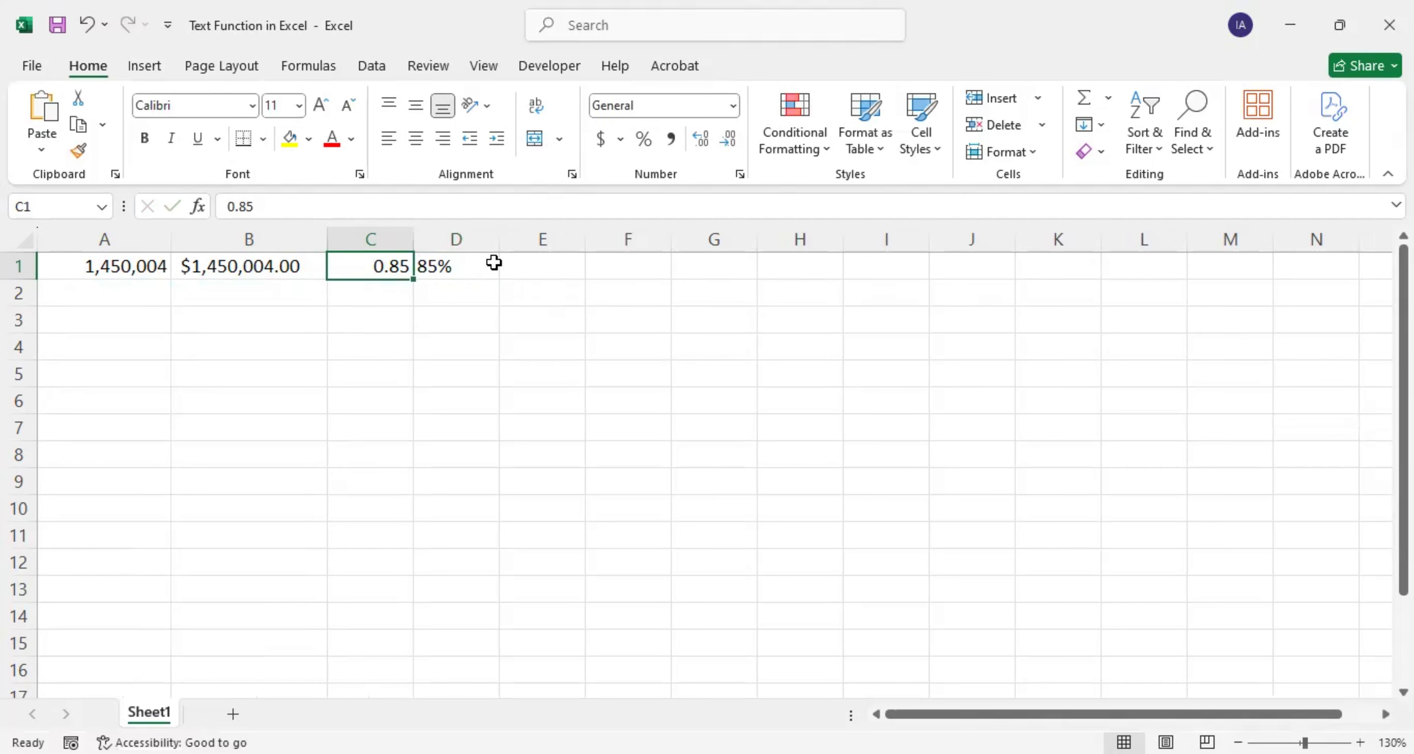
left_click(538, 271)
Step: Add header ID in E1 and fill IDs 123, 126 … 156 down E2:E13
type("ID")
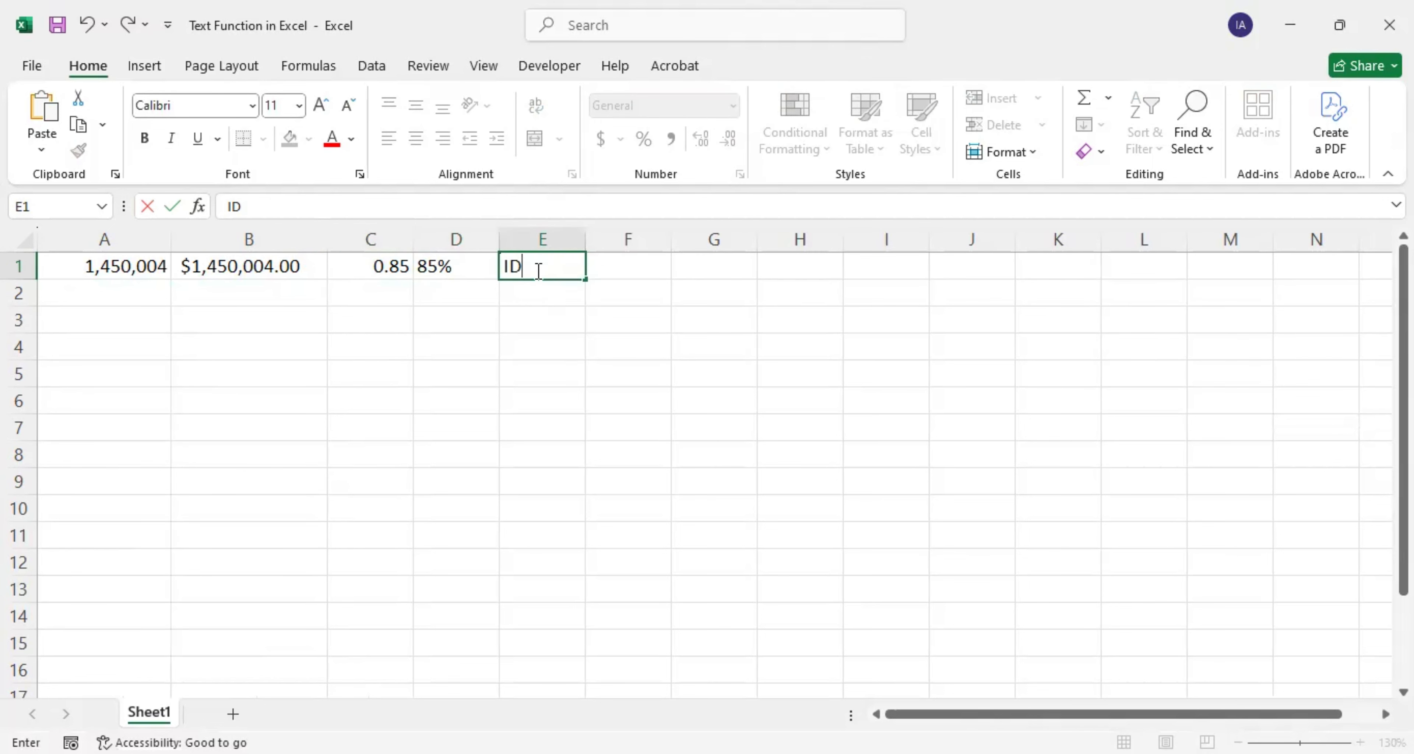
key("Return")
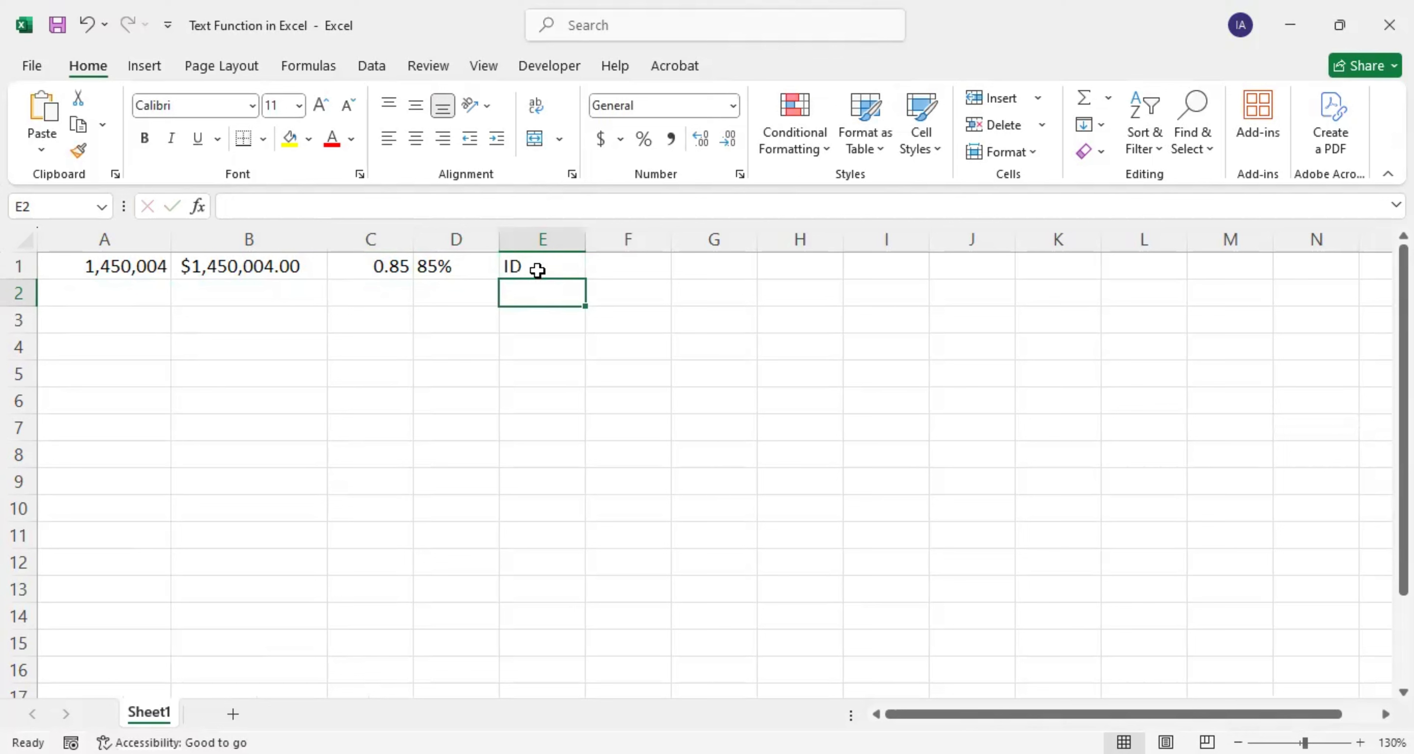
type("123")
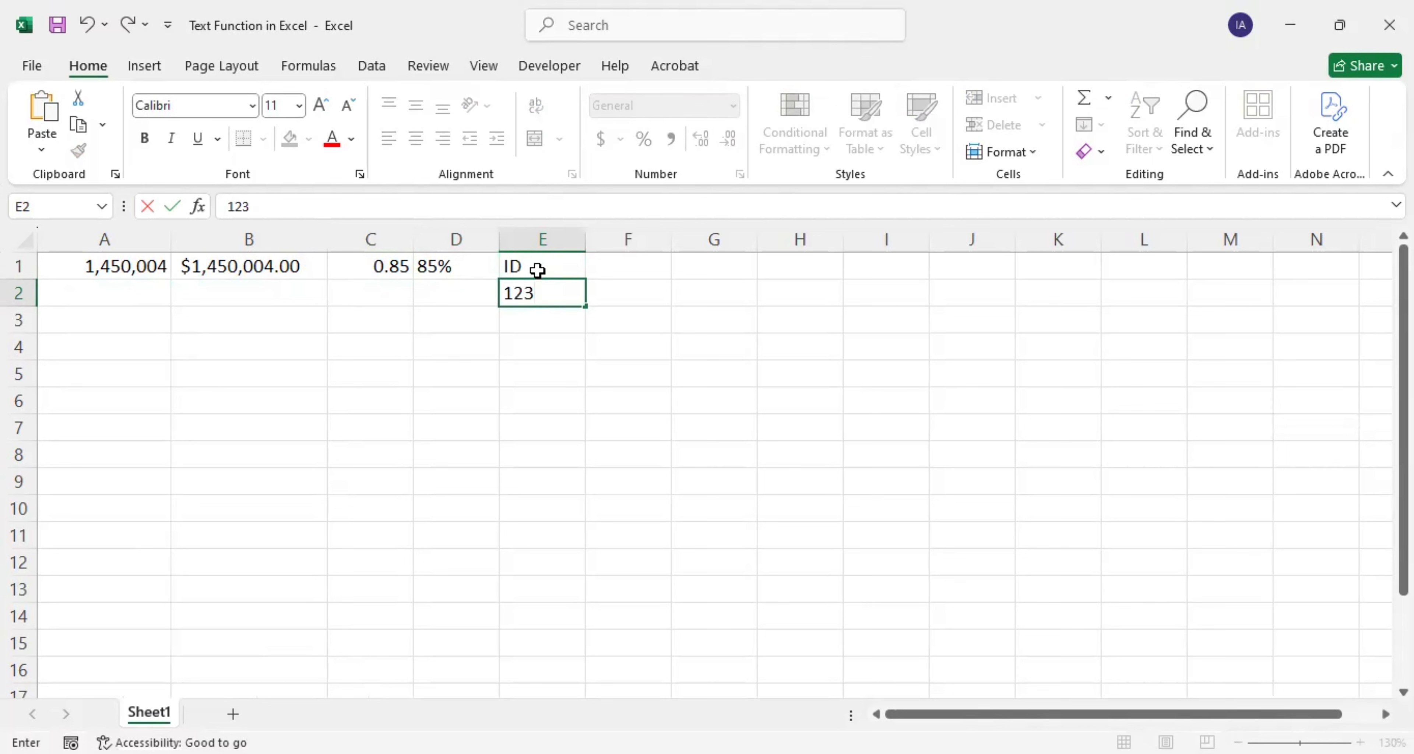
key("Return")
type("126")
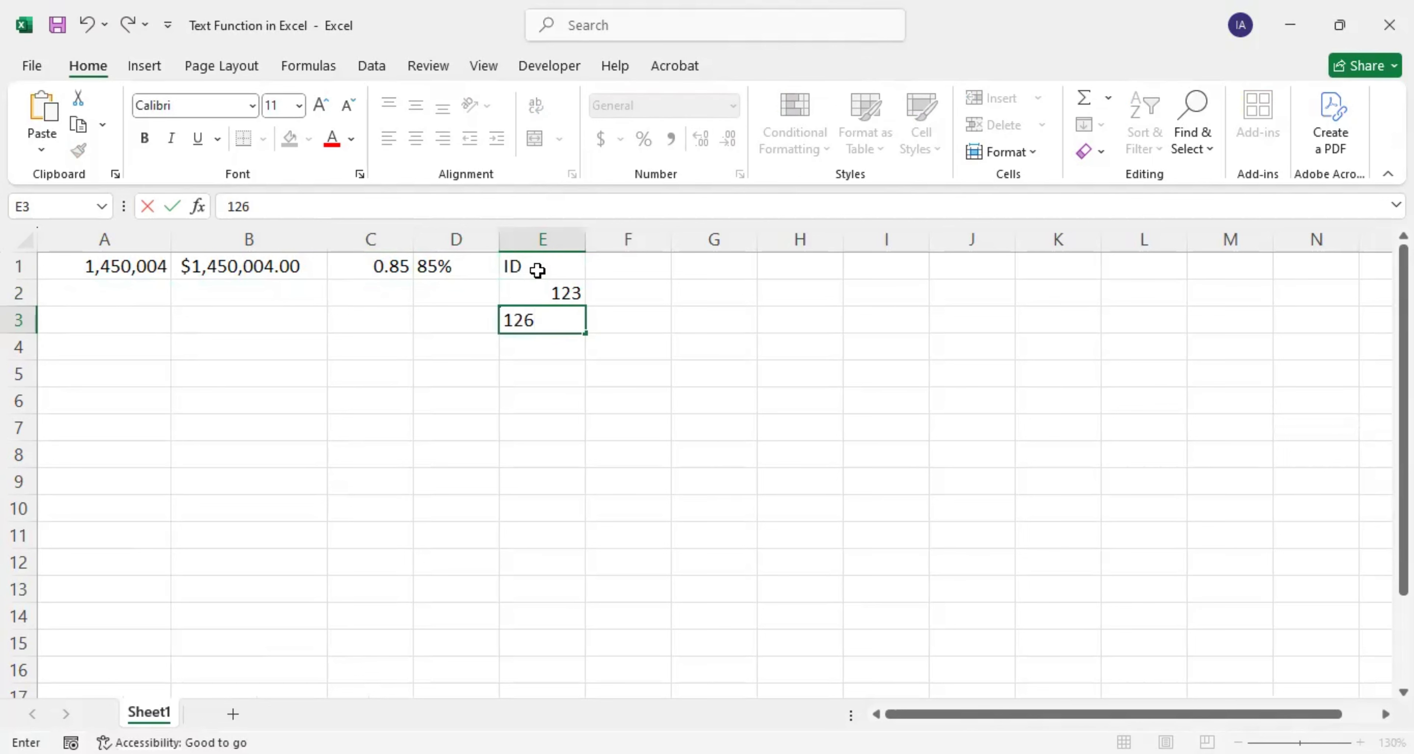
key("Up")
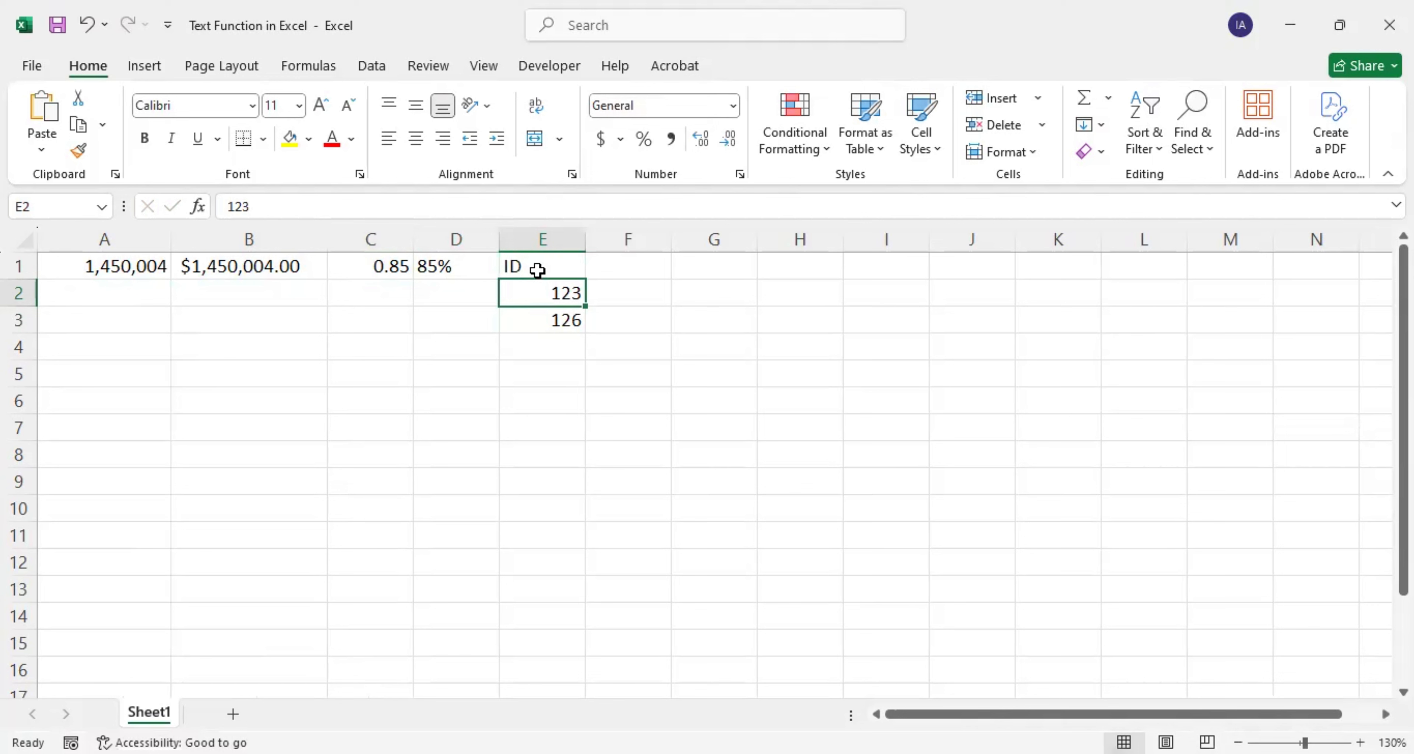
key("shift+Down")
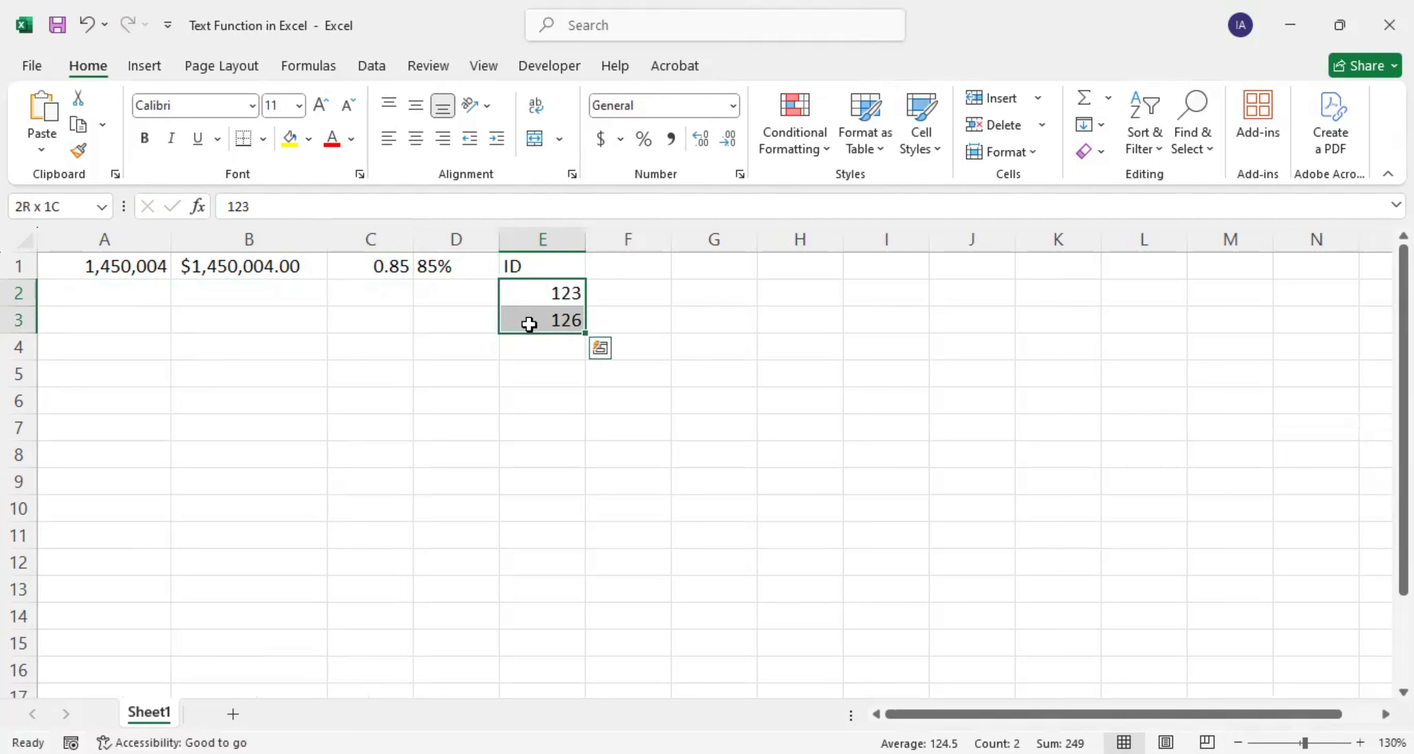
left_click_drag(585, 332, 566, 588)
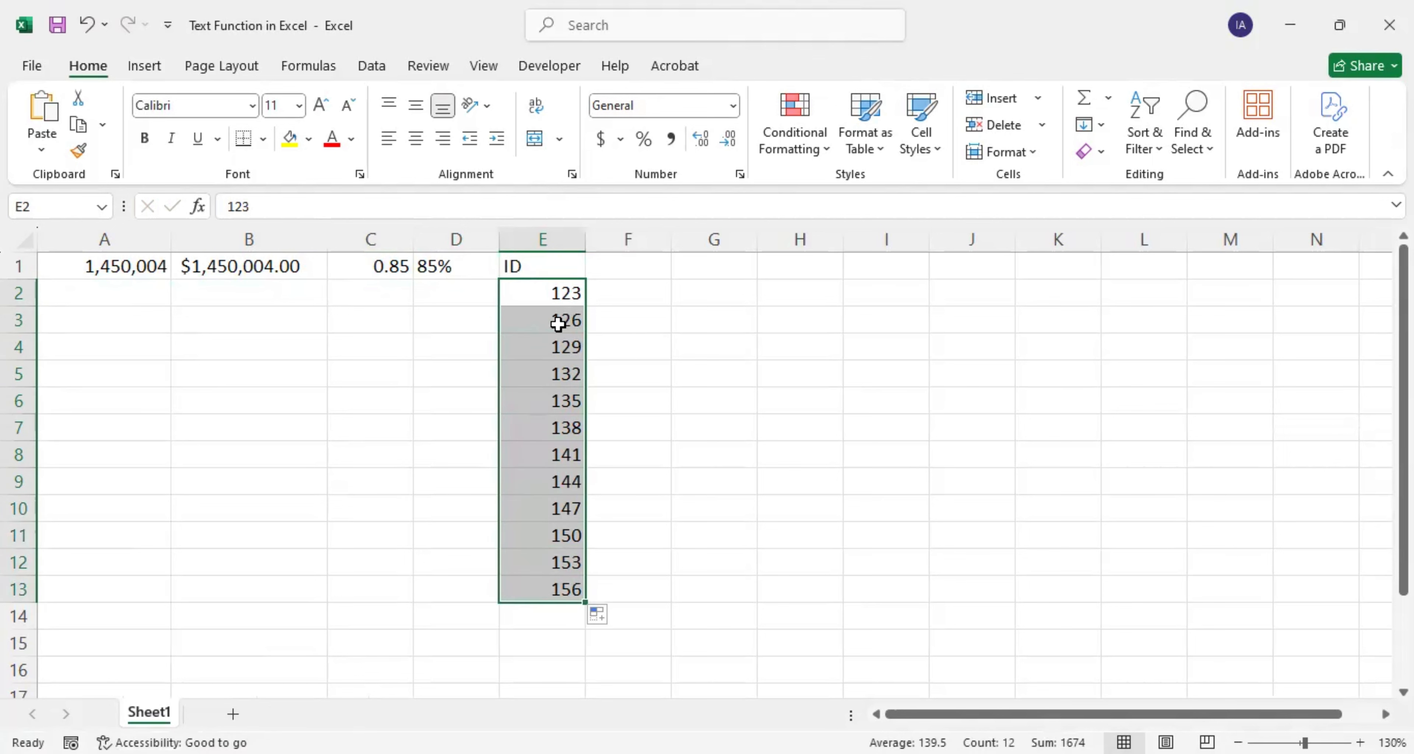
left_click(593, 289)
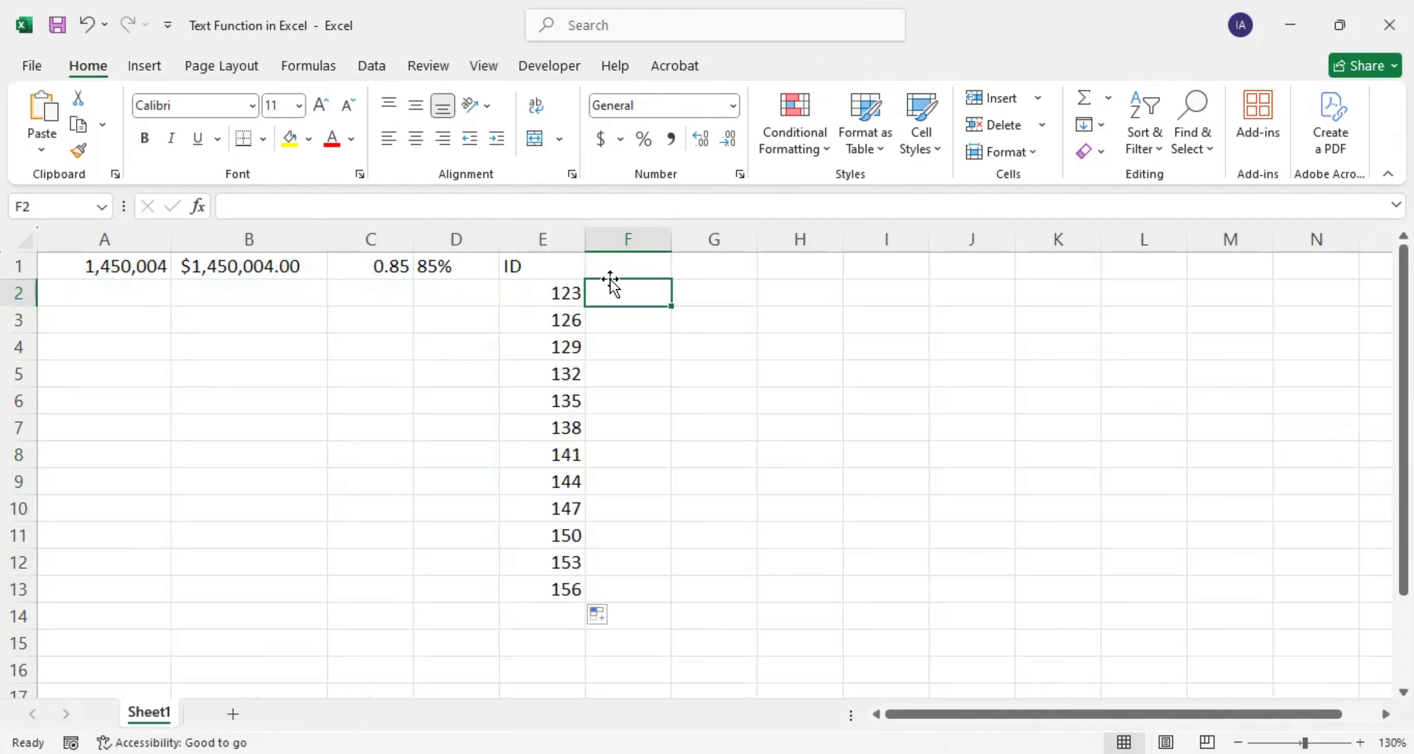
left_click(561, 291)
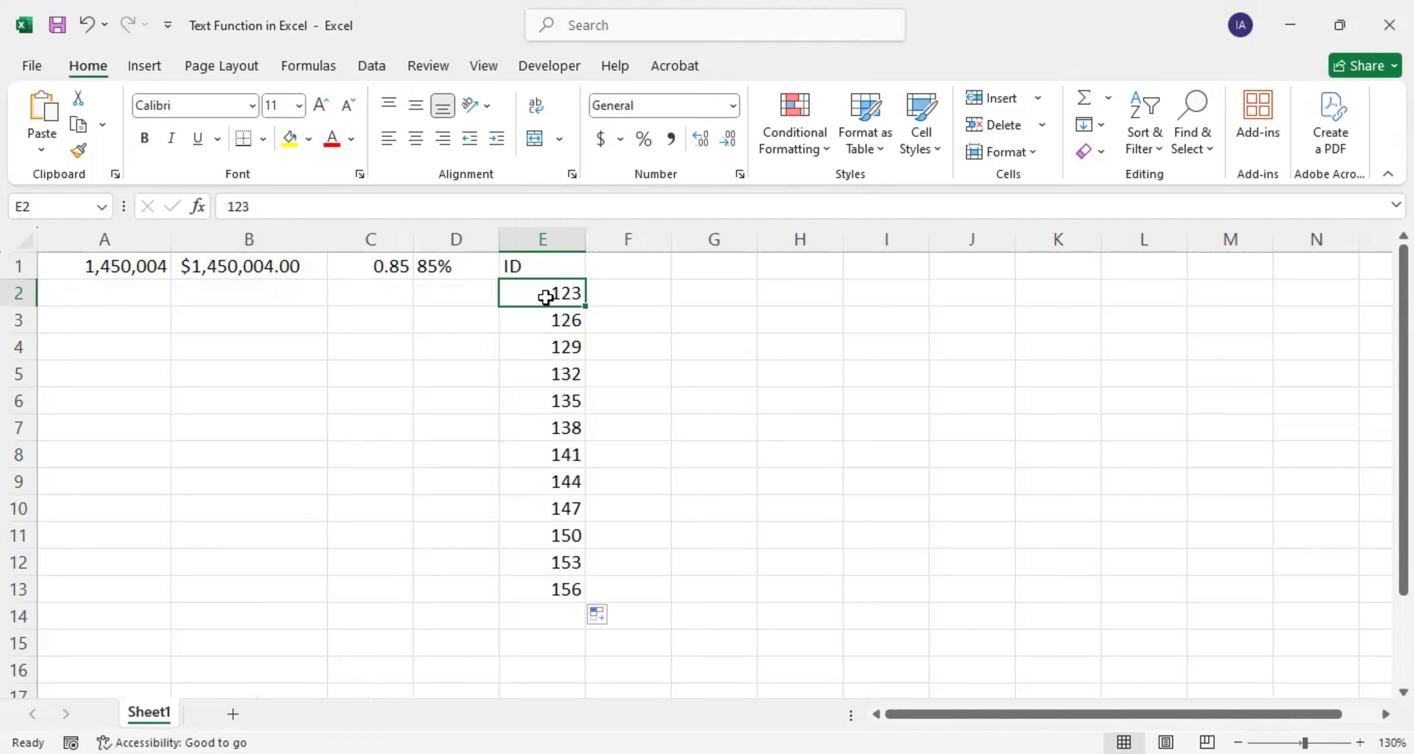
left_click(228, 206)
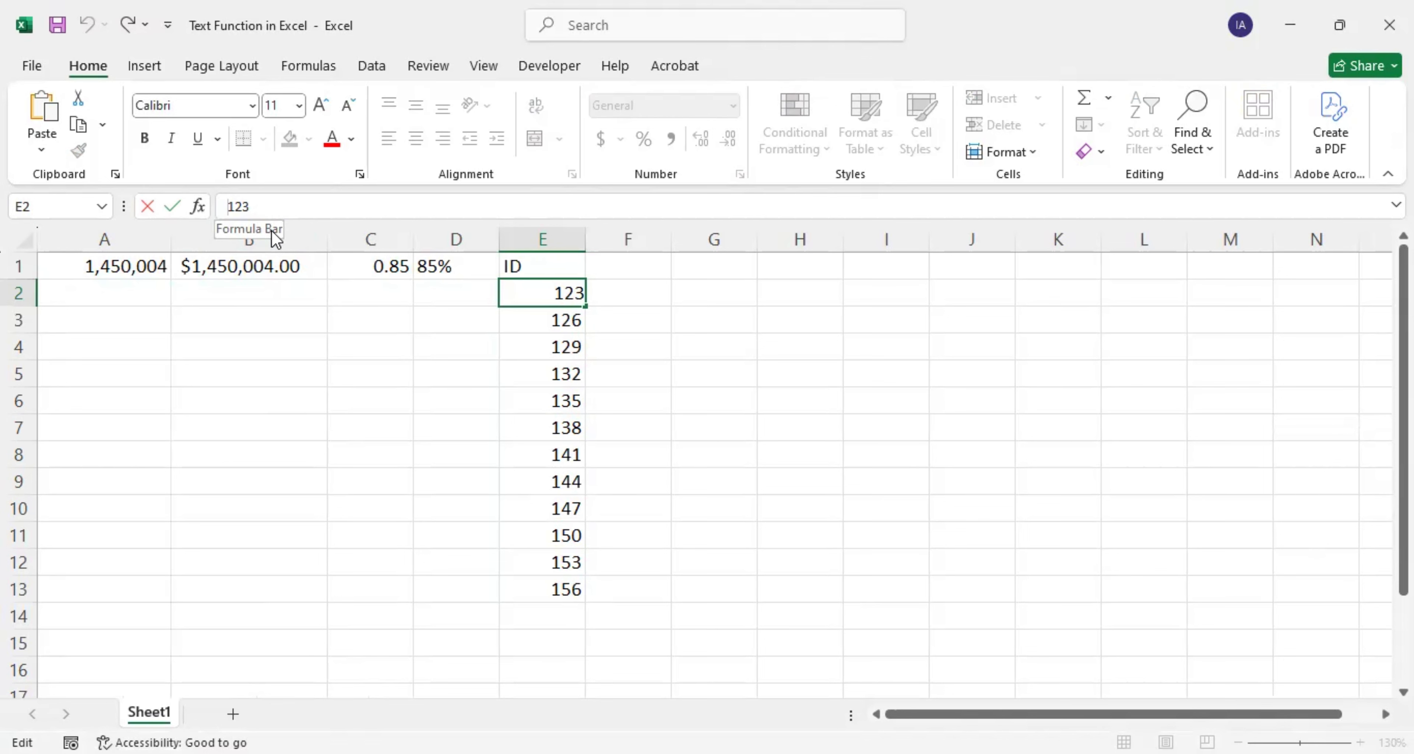
type("0,")
type("000")
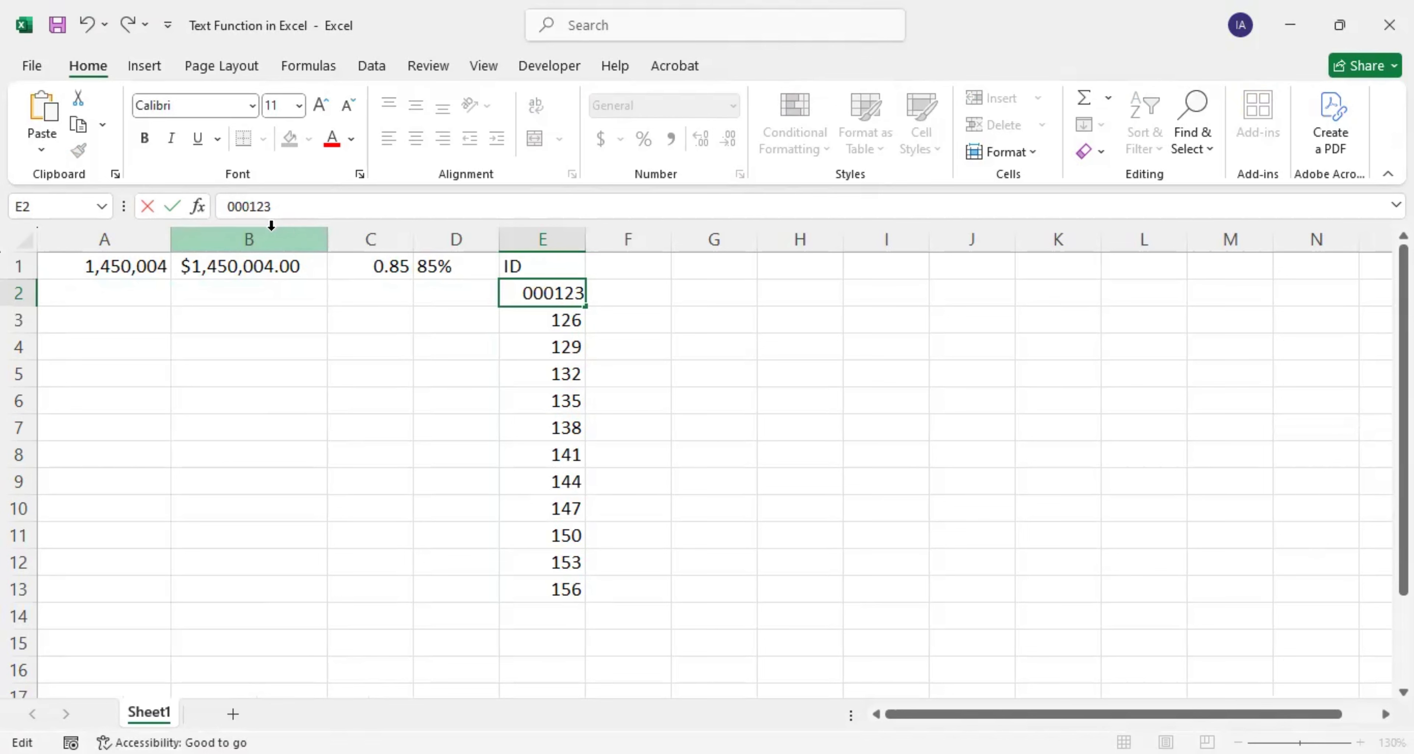
key("Return")
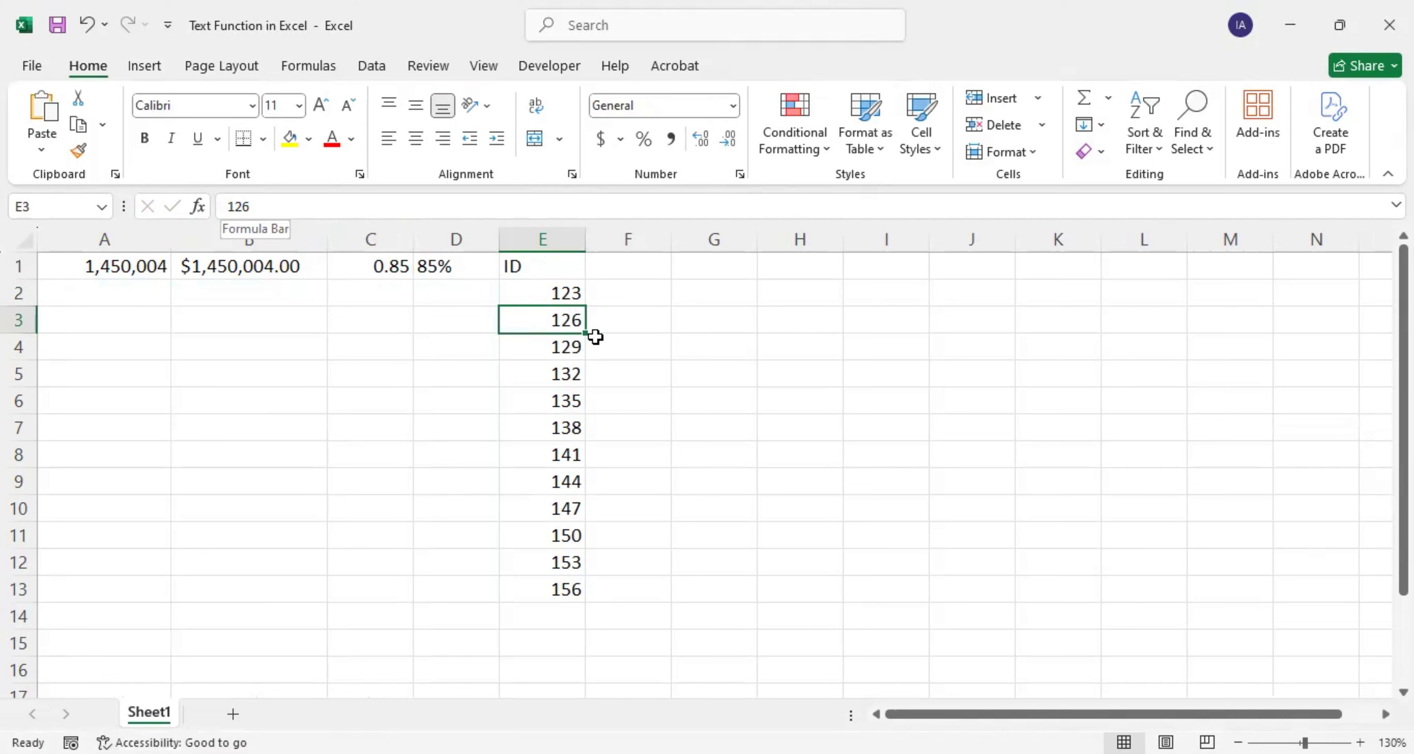
left_click(618, 296)
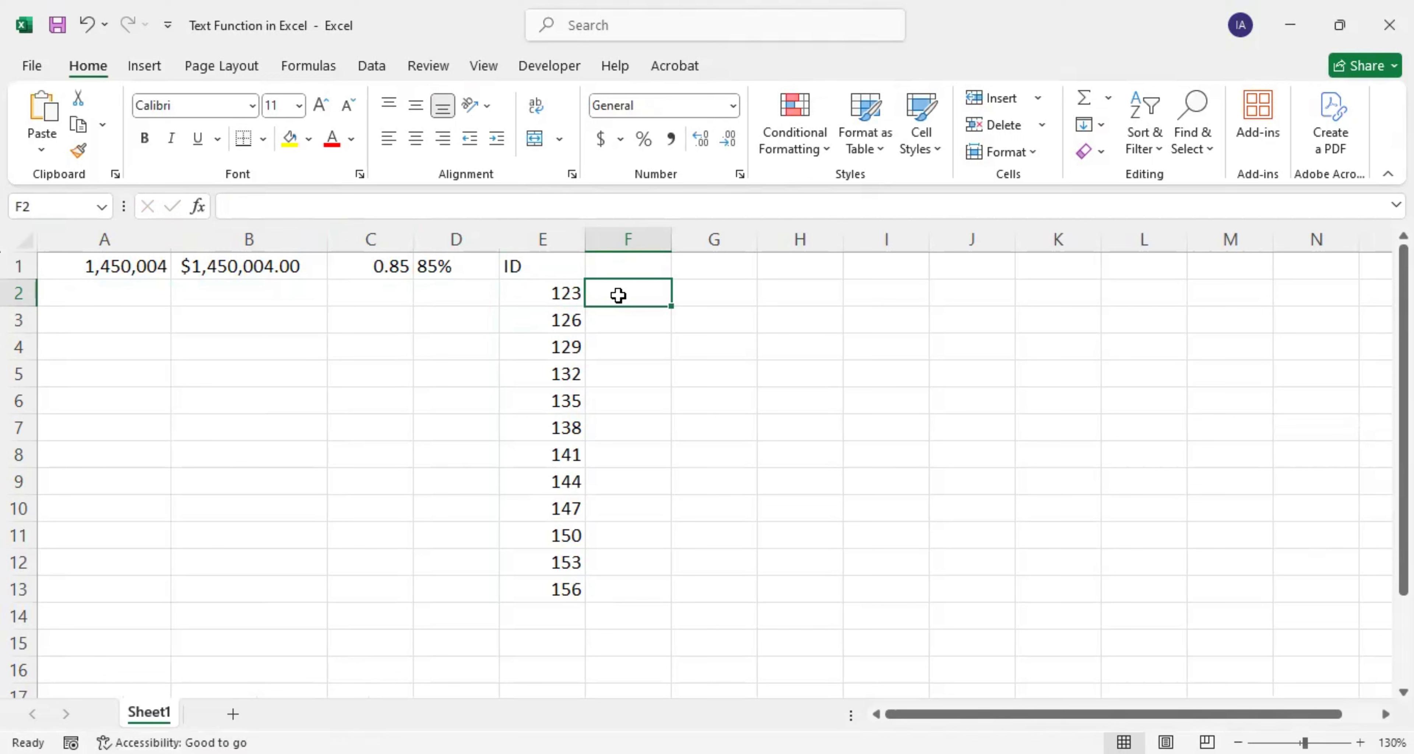
Step: Add the header New_ID in F1
left_click(633, 270)
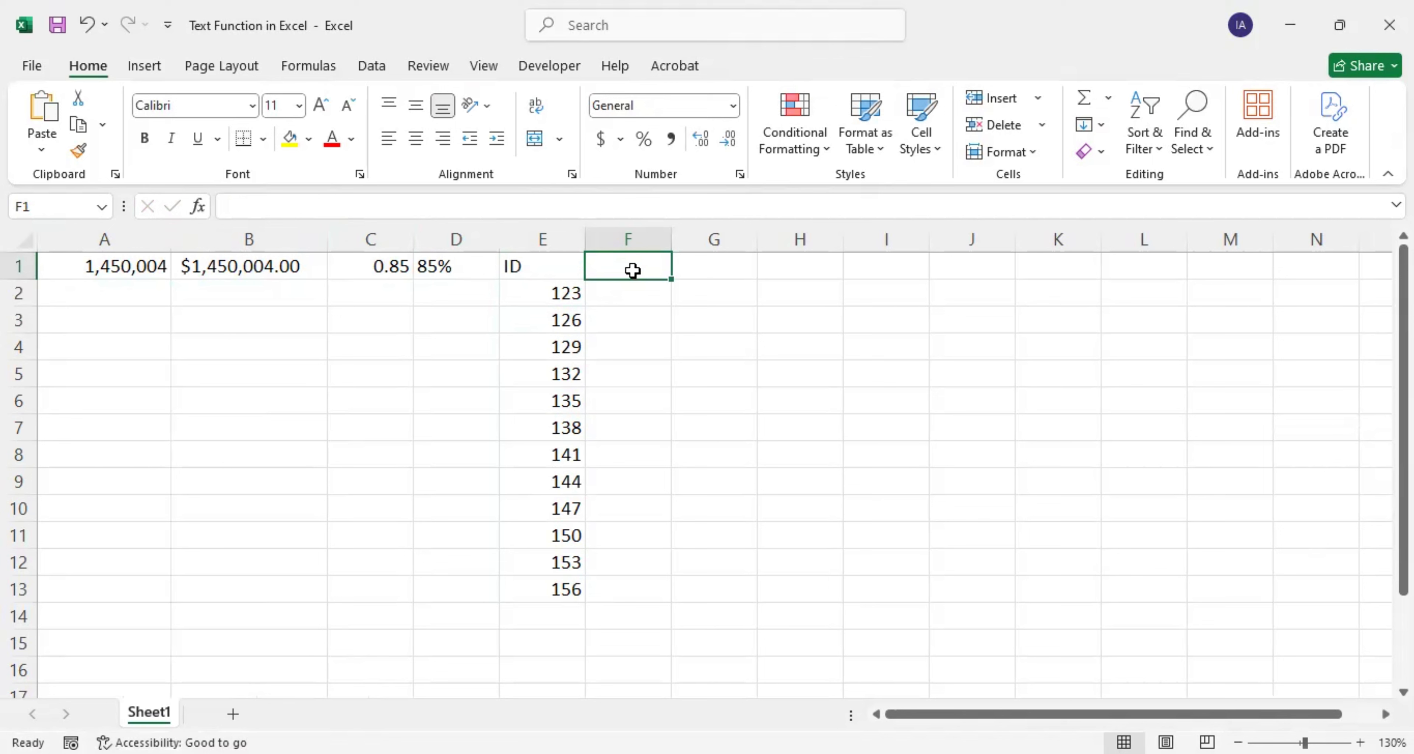
type("New_")
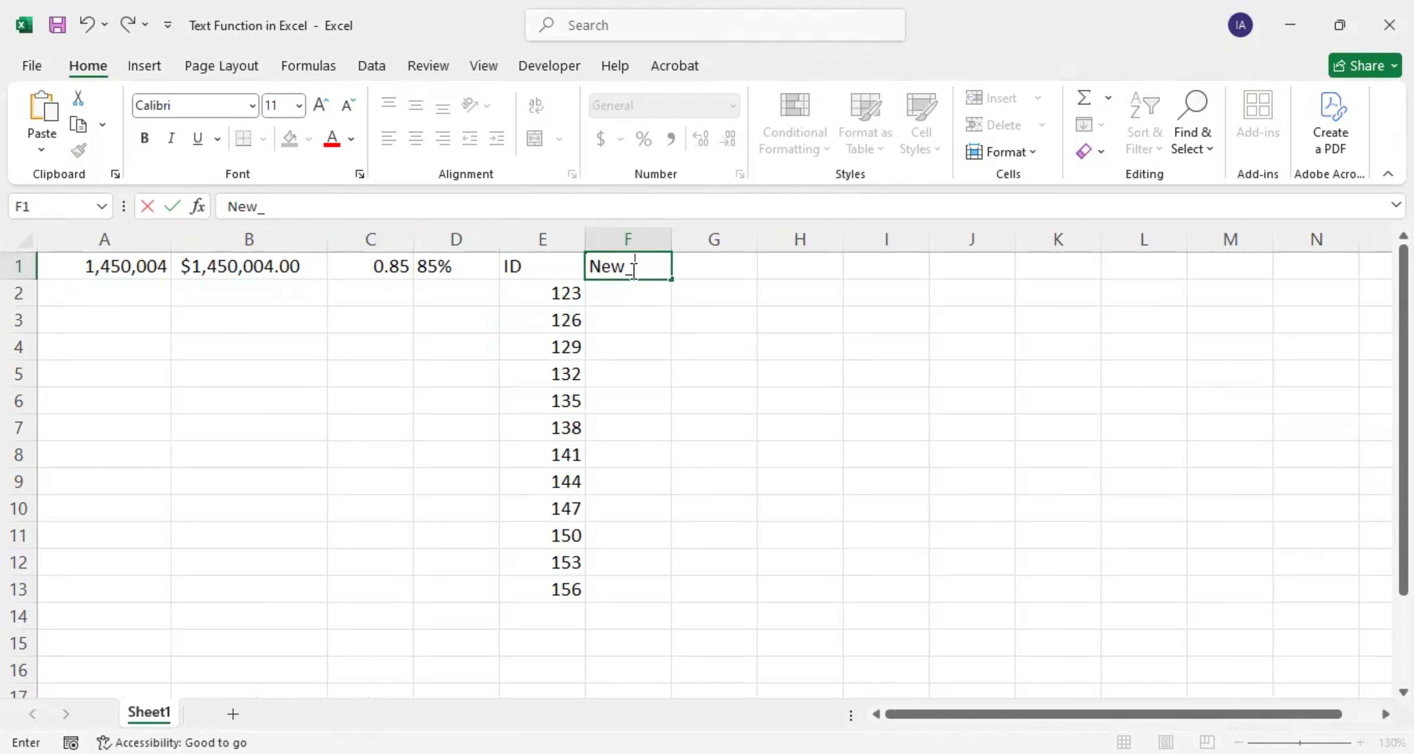
type("ID")
key("Return")
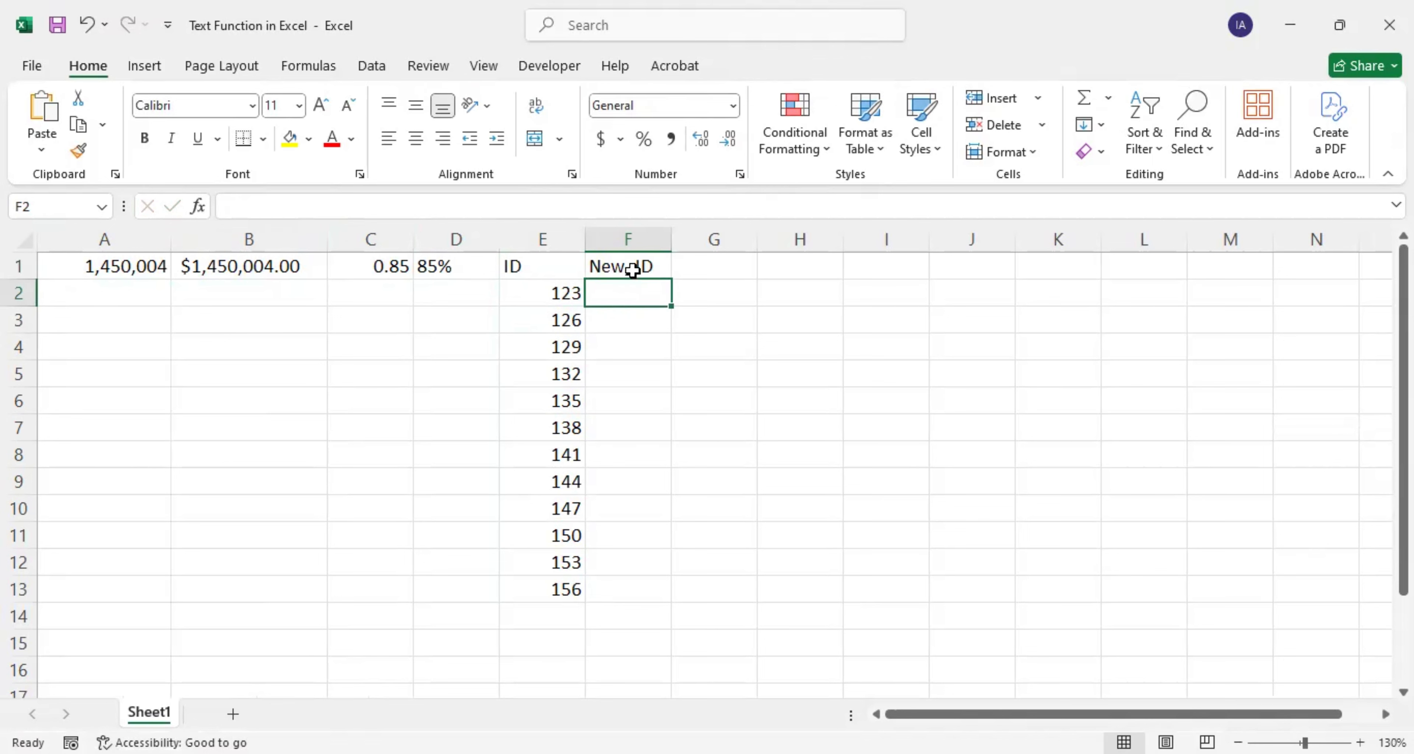
Step: Enter =TEXT(E2,"00000") in F2 to show the ID as 00123
type("=")
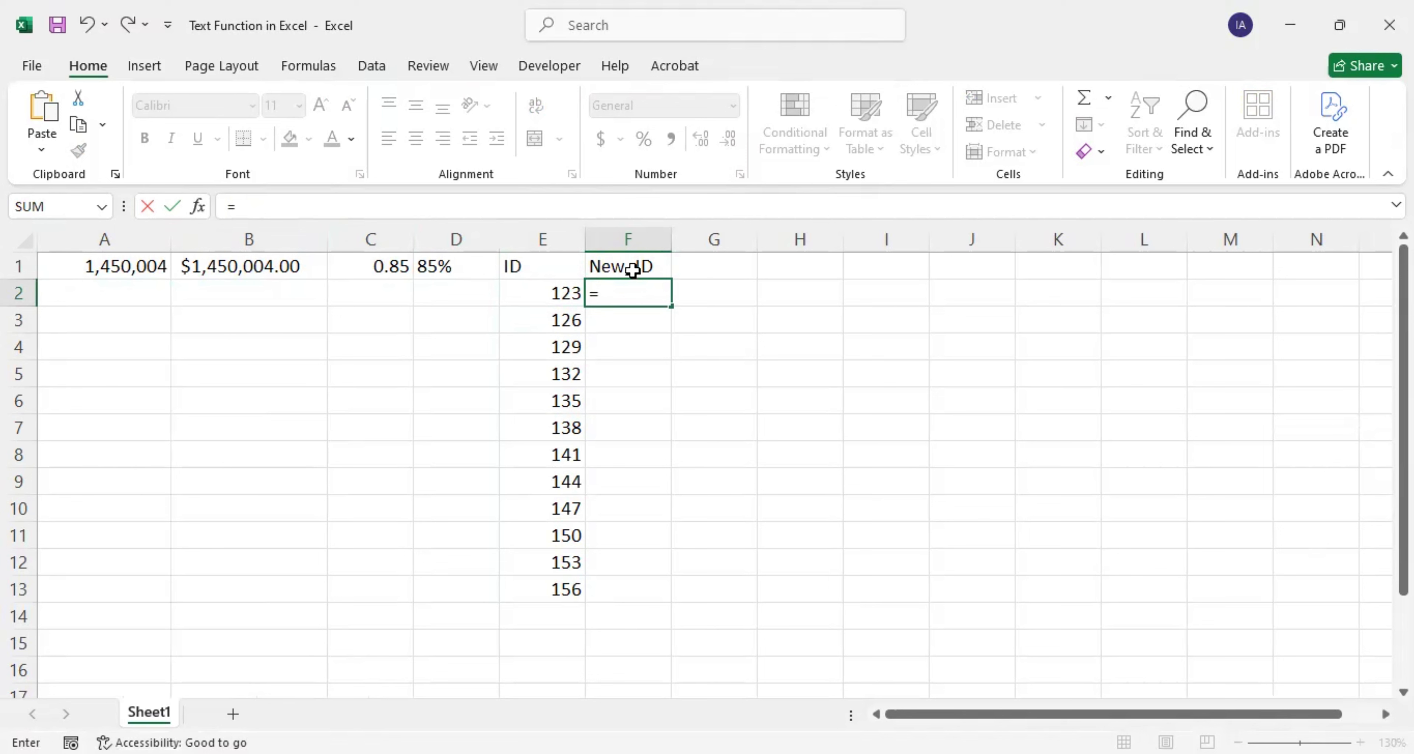
type("TEXT(")
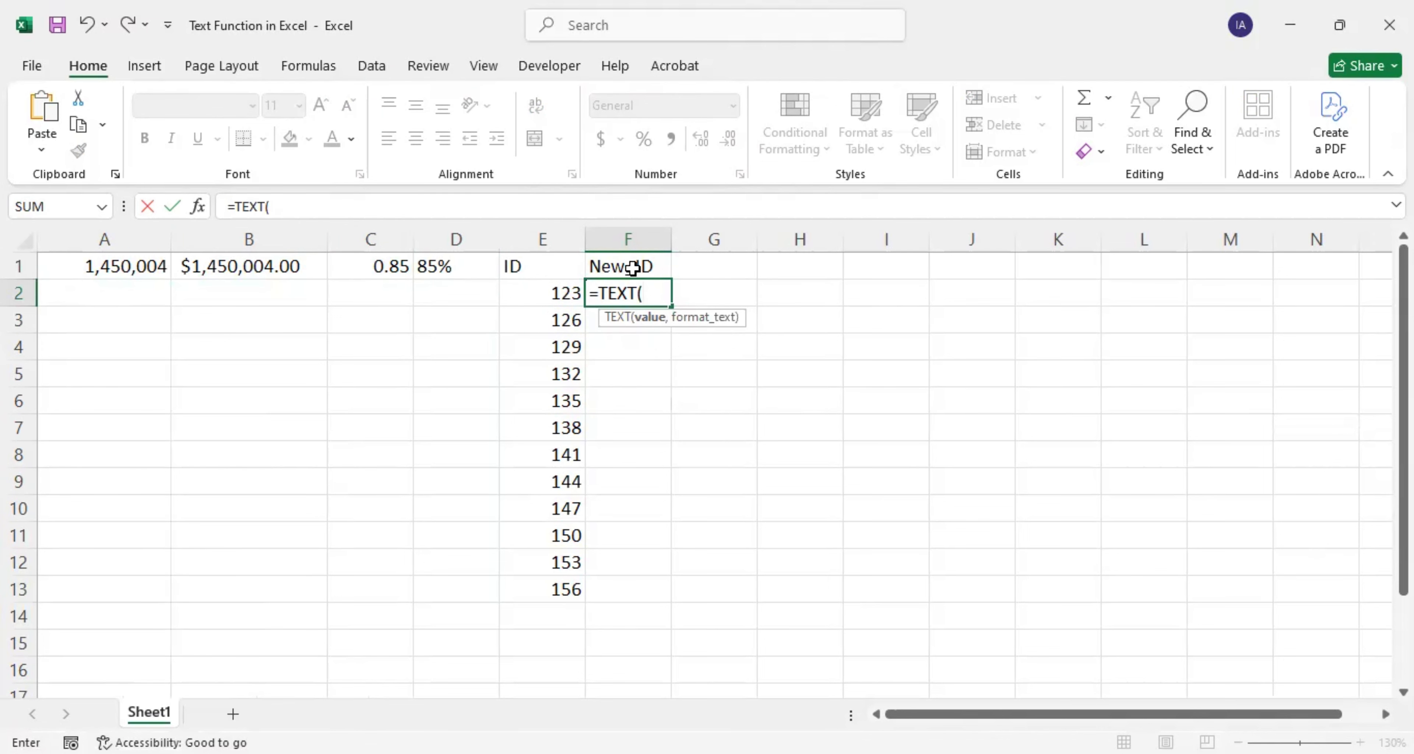
left_click(559, 290)
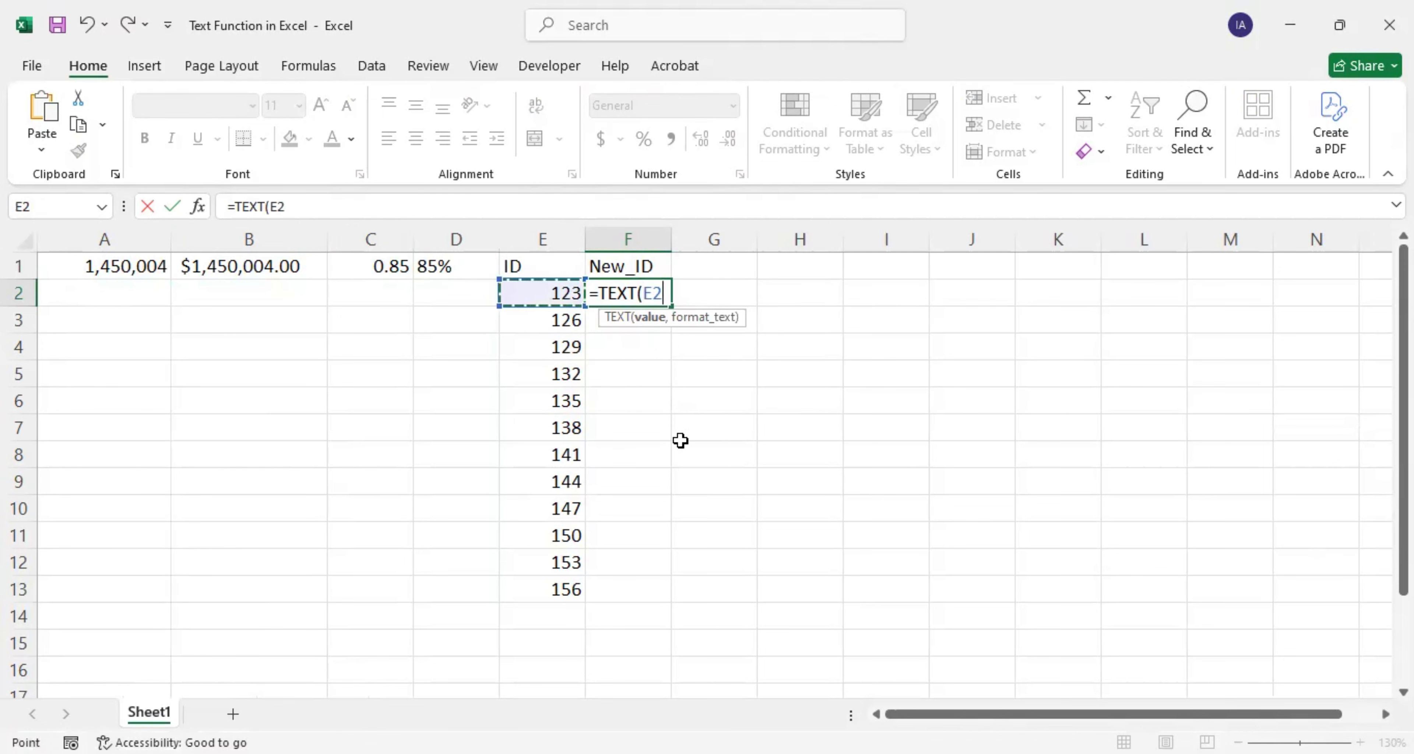
type(",")
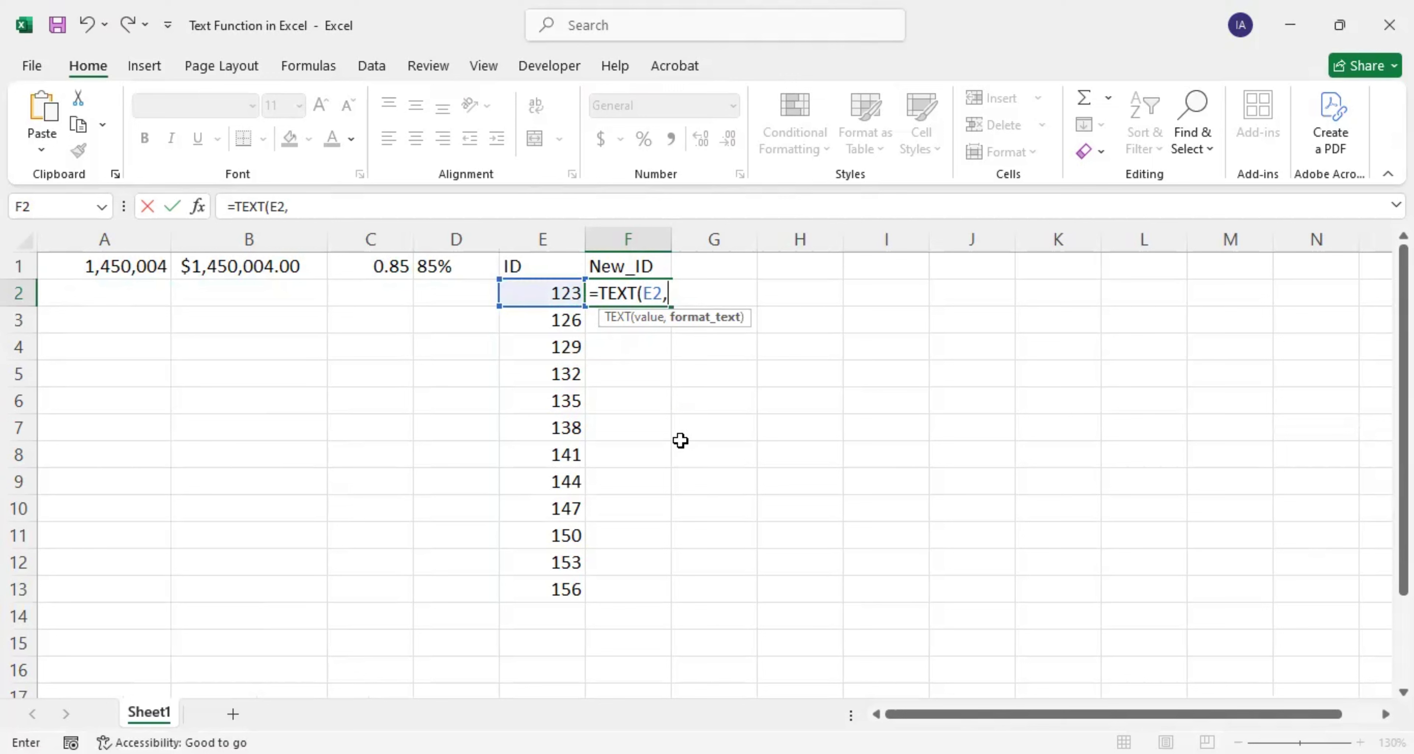
type("\"")
type("00000")
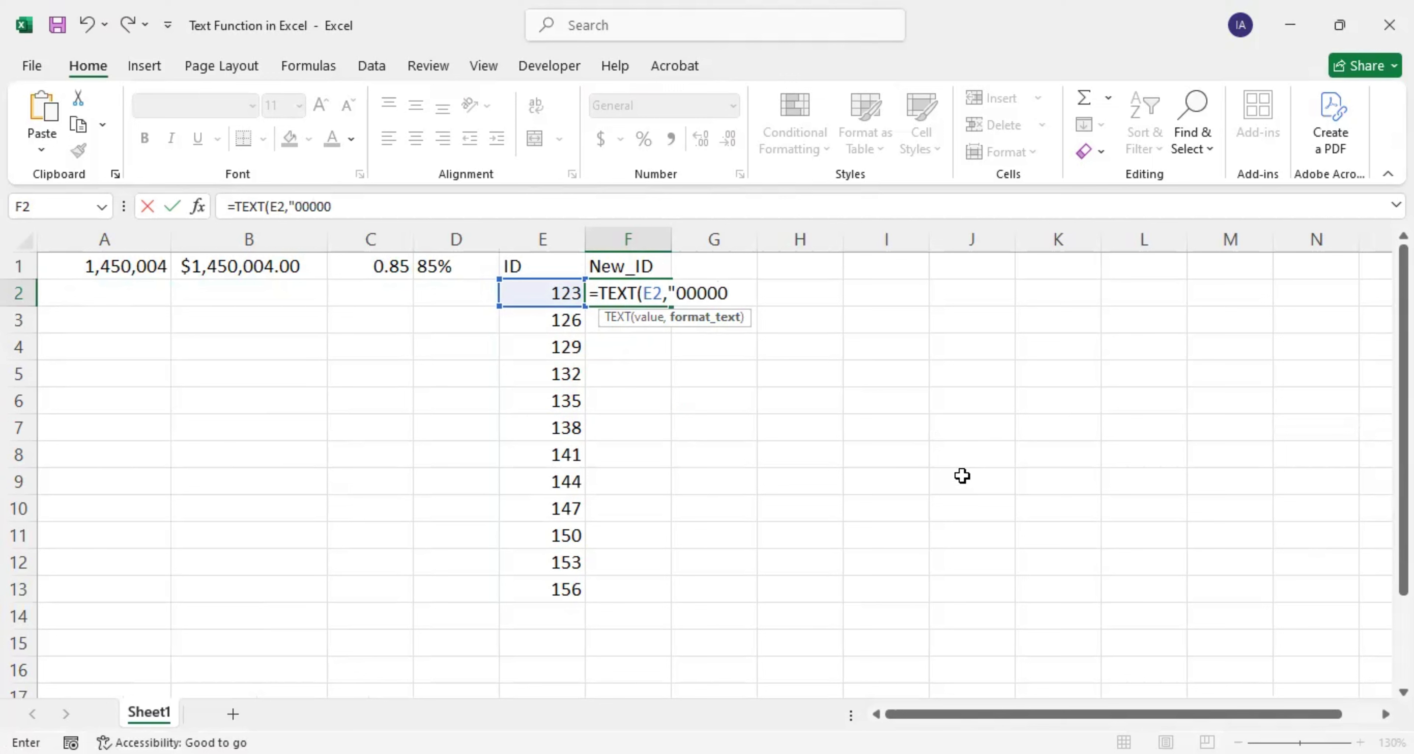
type("\")")
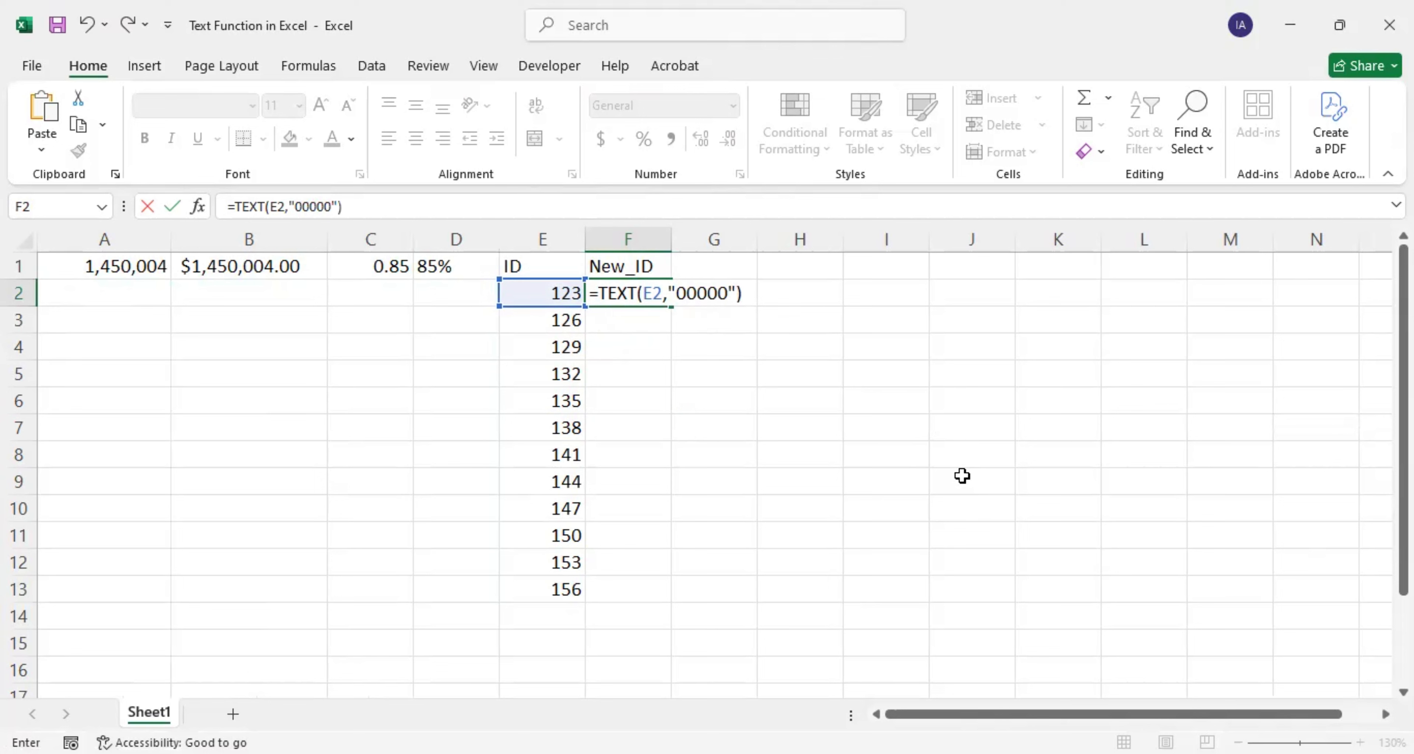
key("Return")
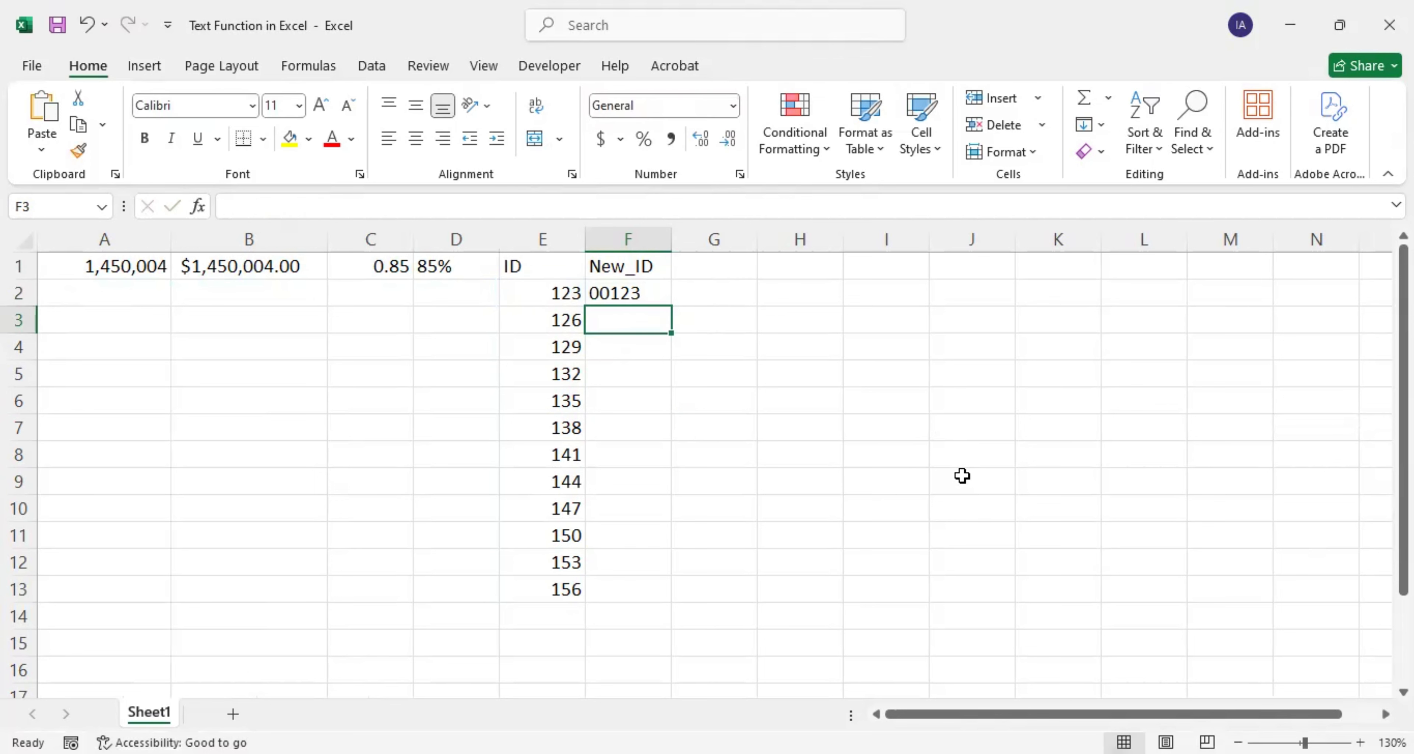
Step: Fill the five-digit padding formula down to F13 (00123–00156) and select F2:F13
left_click(621, 291)
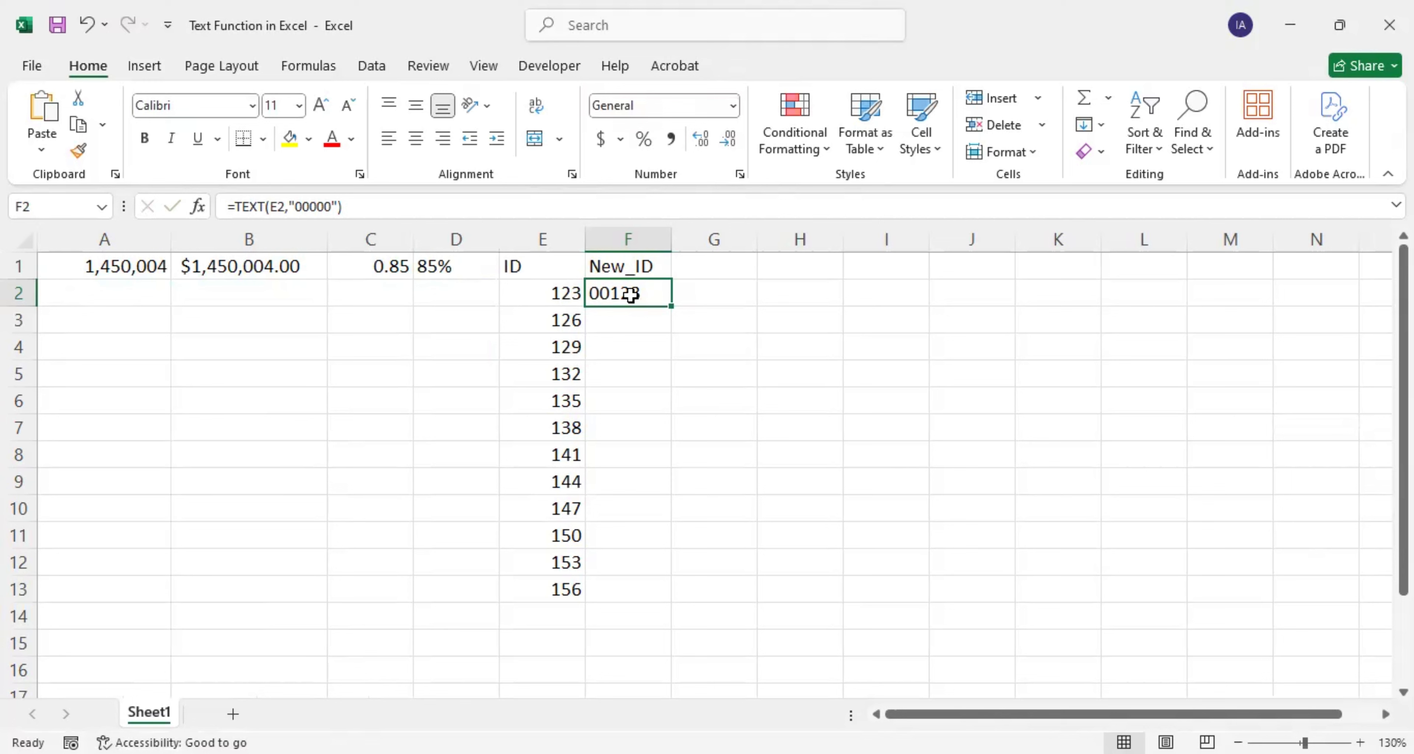
double_click(672, 306)
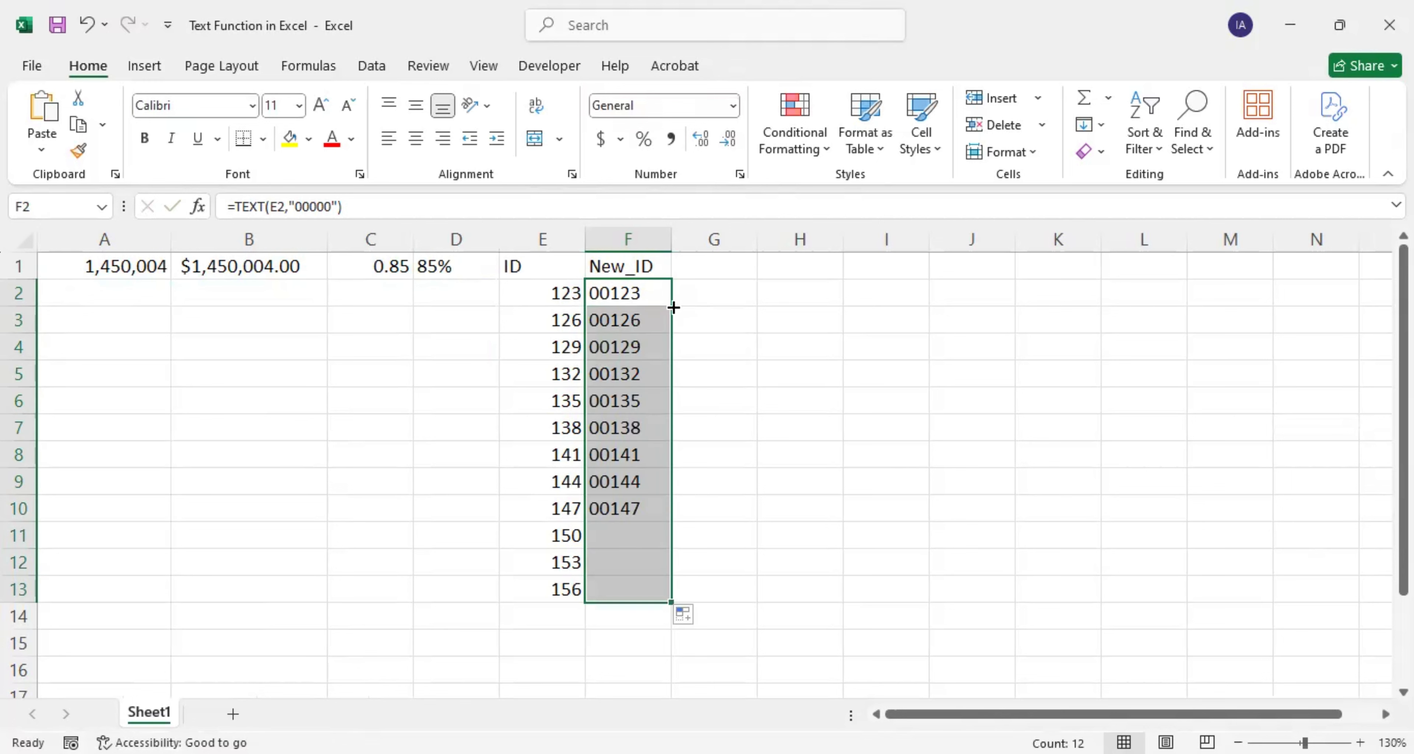
left_click(591, 586)
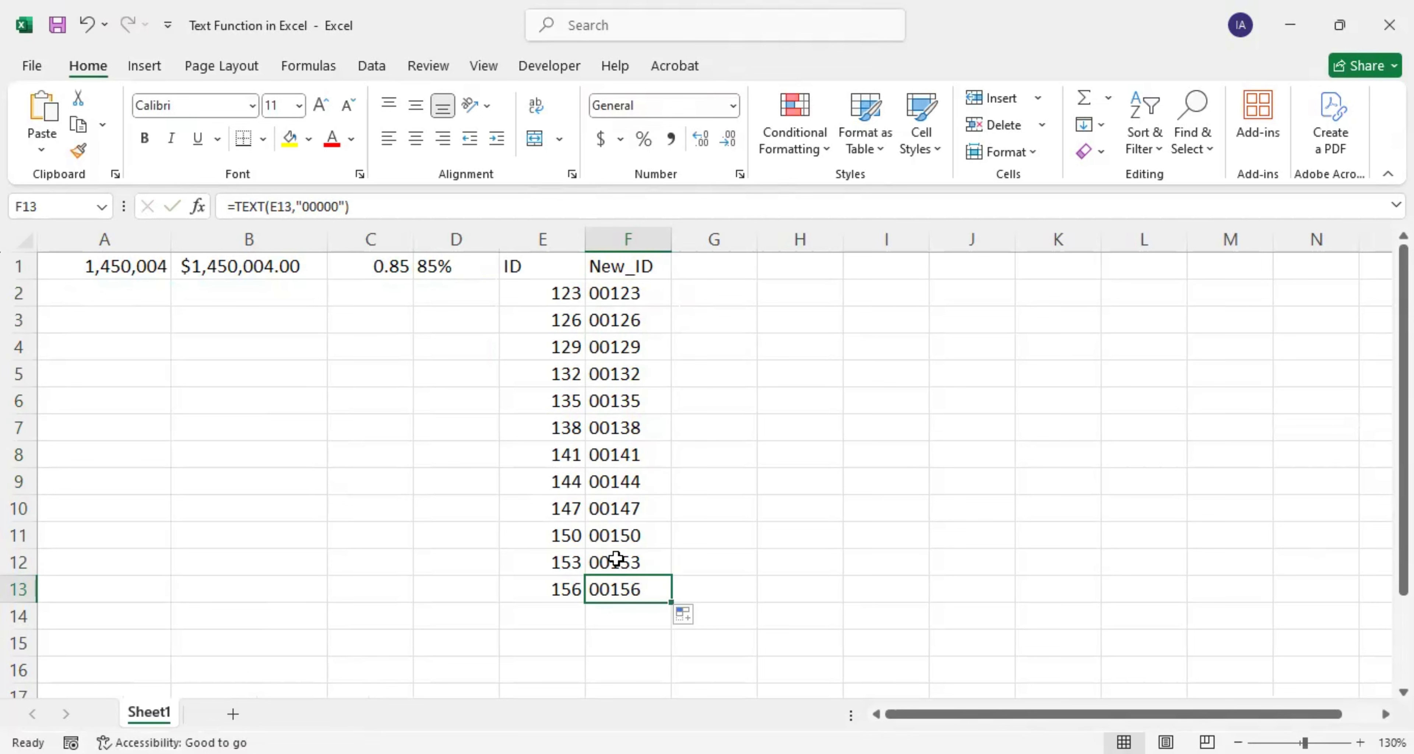
left_click_drag(624, 293, 654, 587)
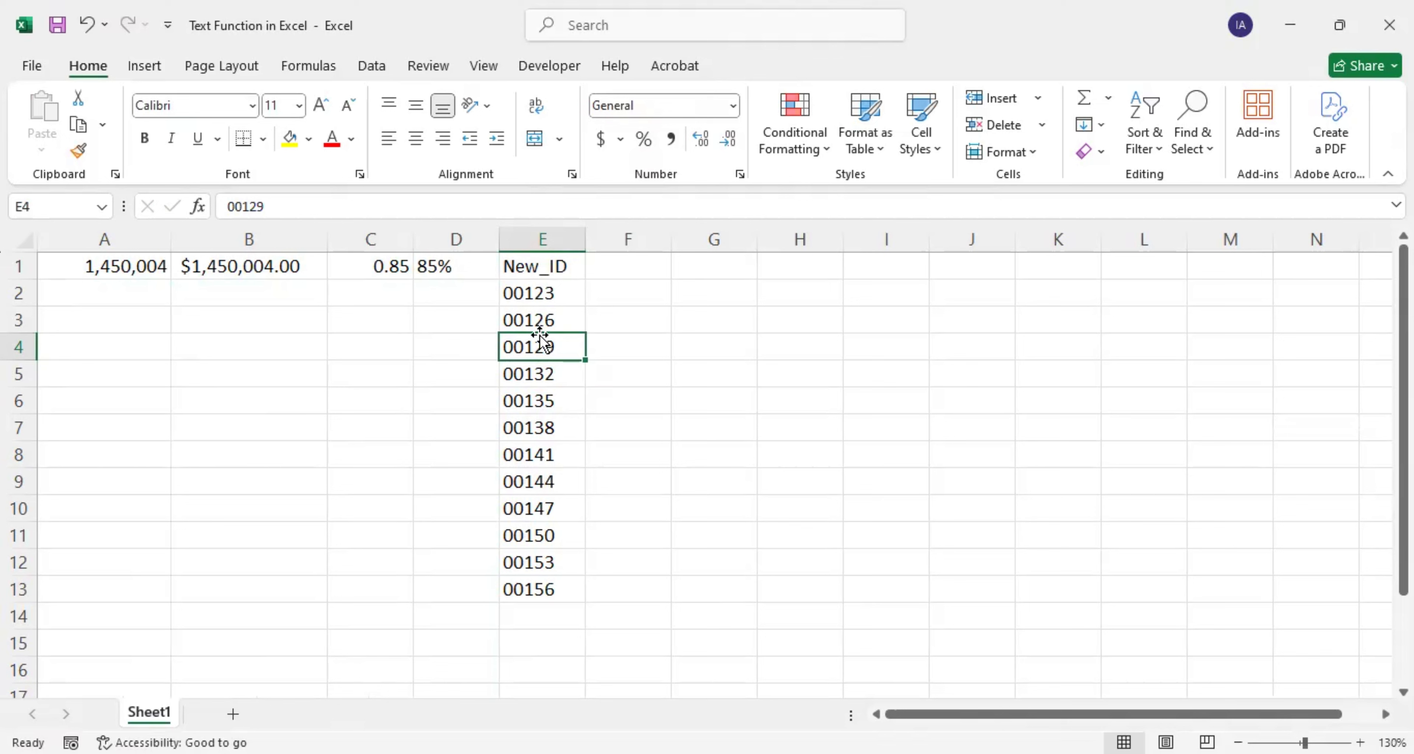
Step: Enter =TODAY() in F1 to show today's date, 2/18/2025
left_click(632, 264)
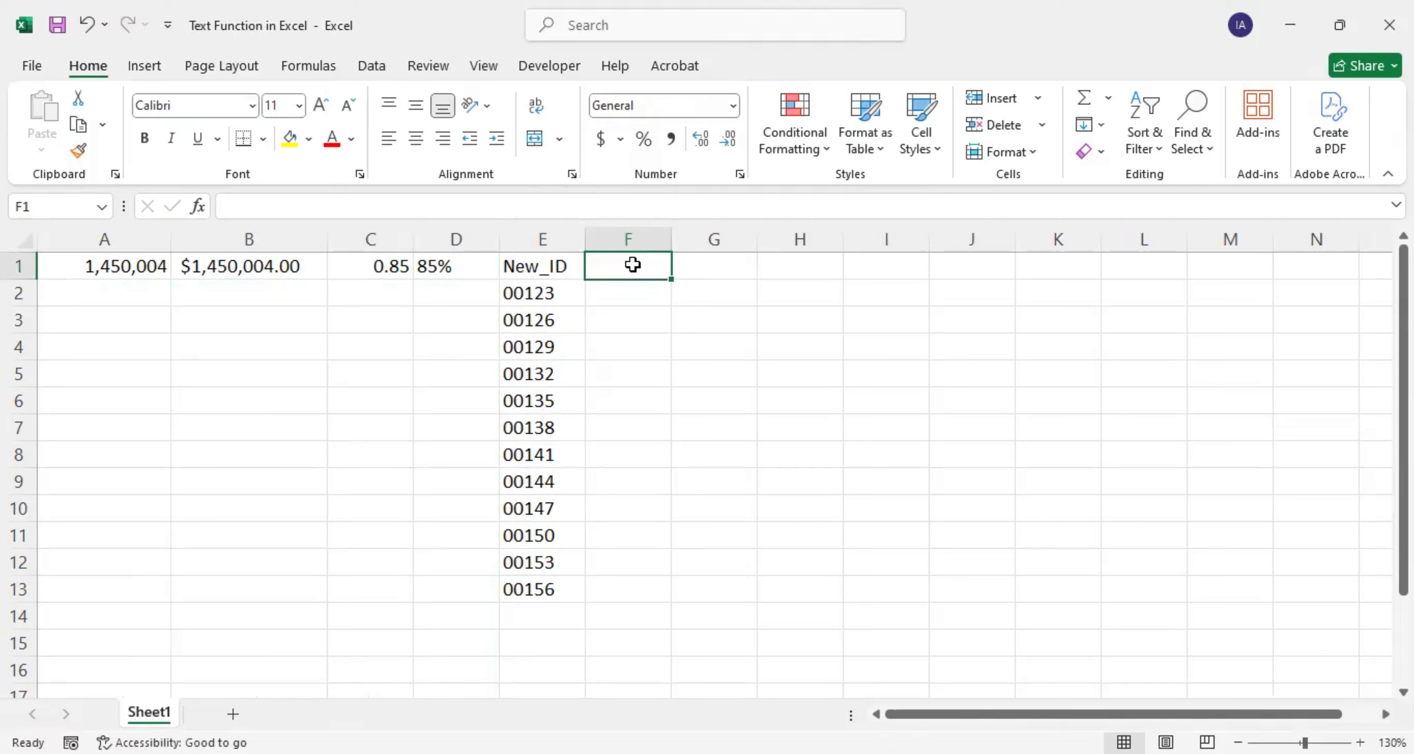
type("=T")
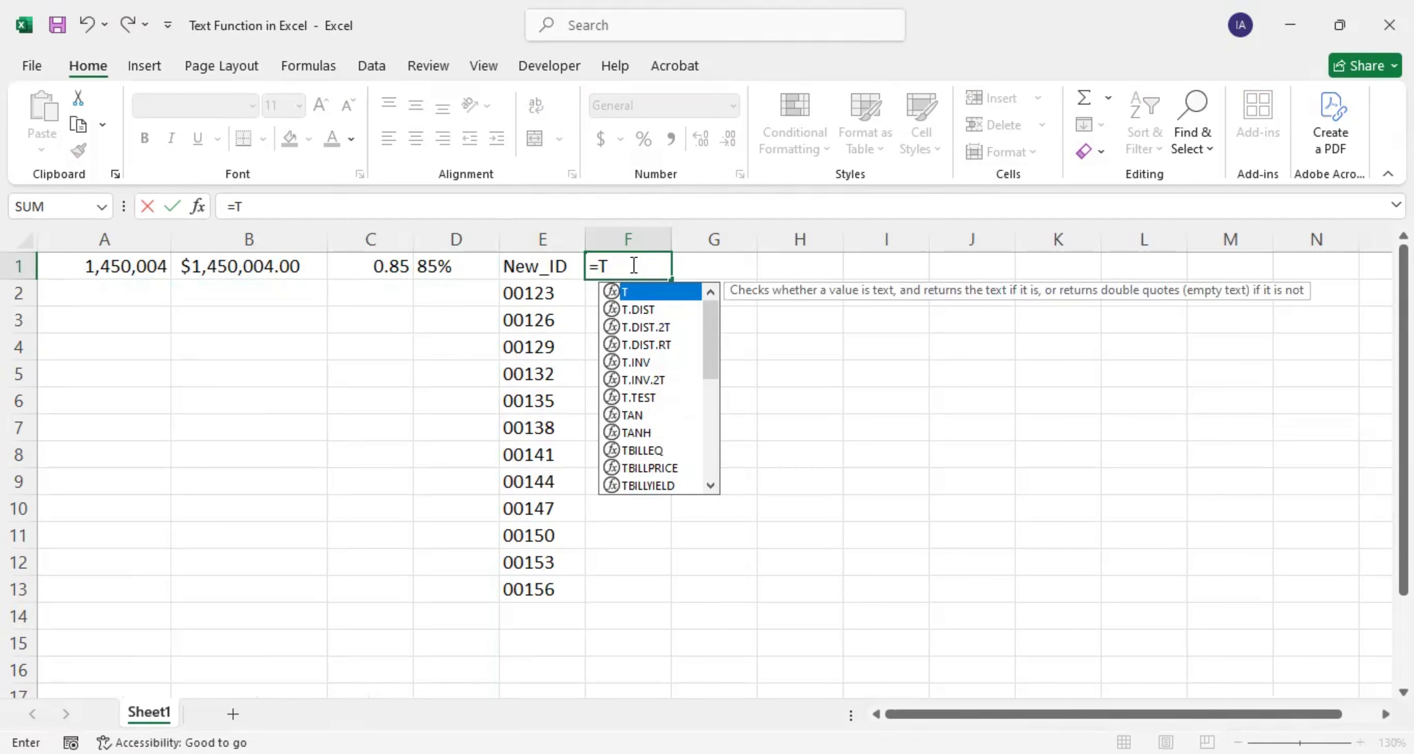
type("ODAY")
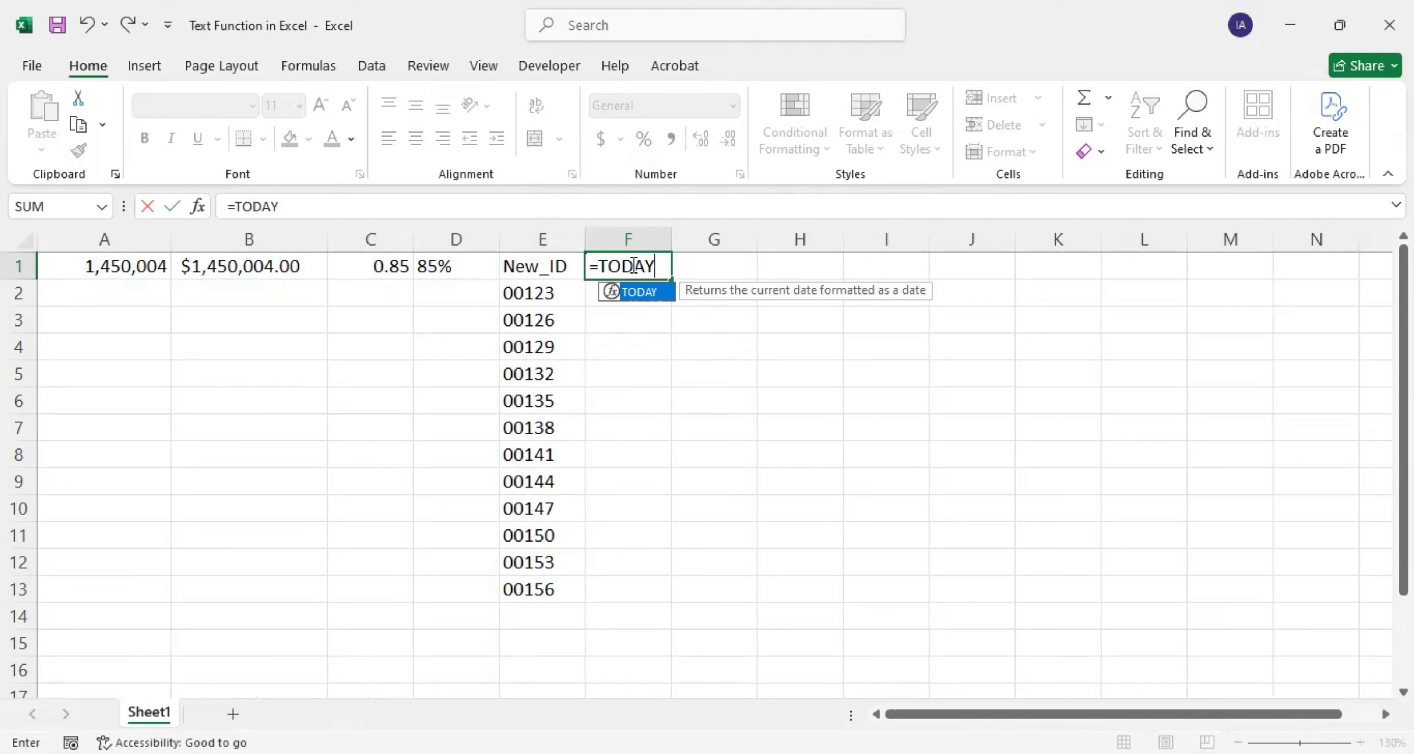
type("()")
key("Return")
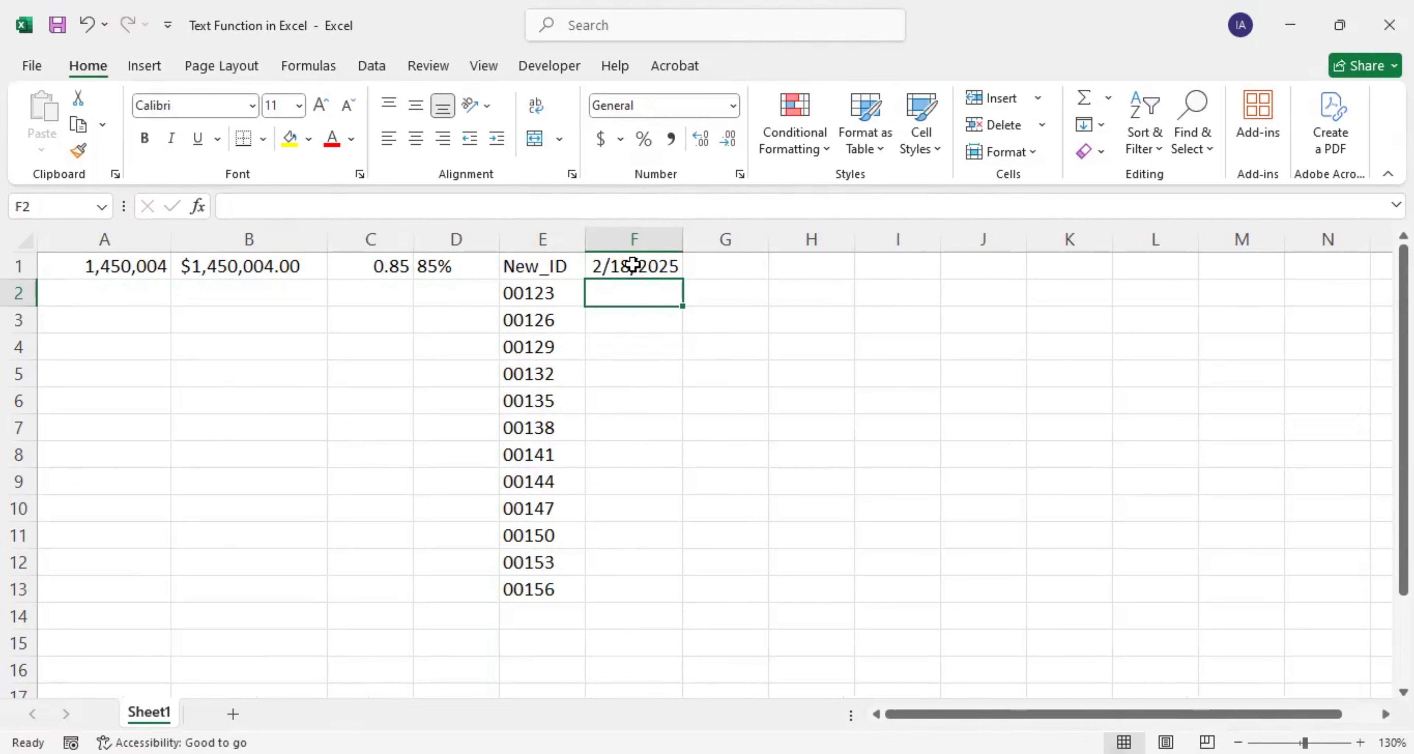
left_click(641, 265)
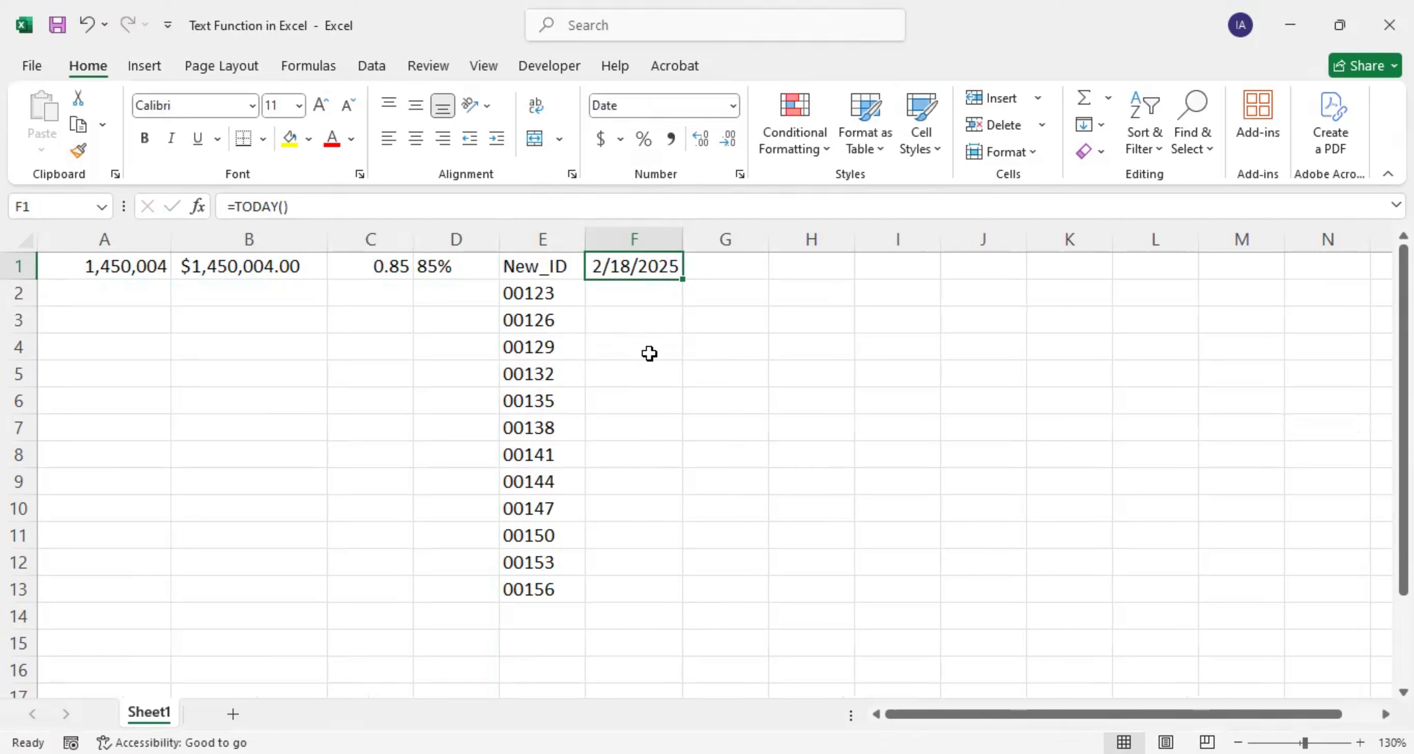
Step: Enter =NOW() in G1 showing 2/18/2025 12:53, and compare it with F1's formula
left_click(715, 270)
type("=")
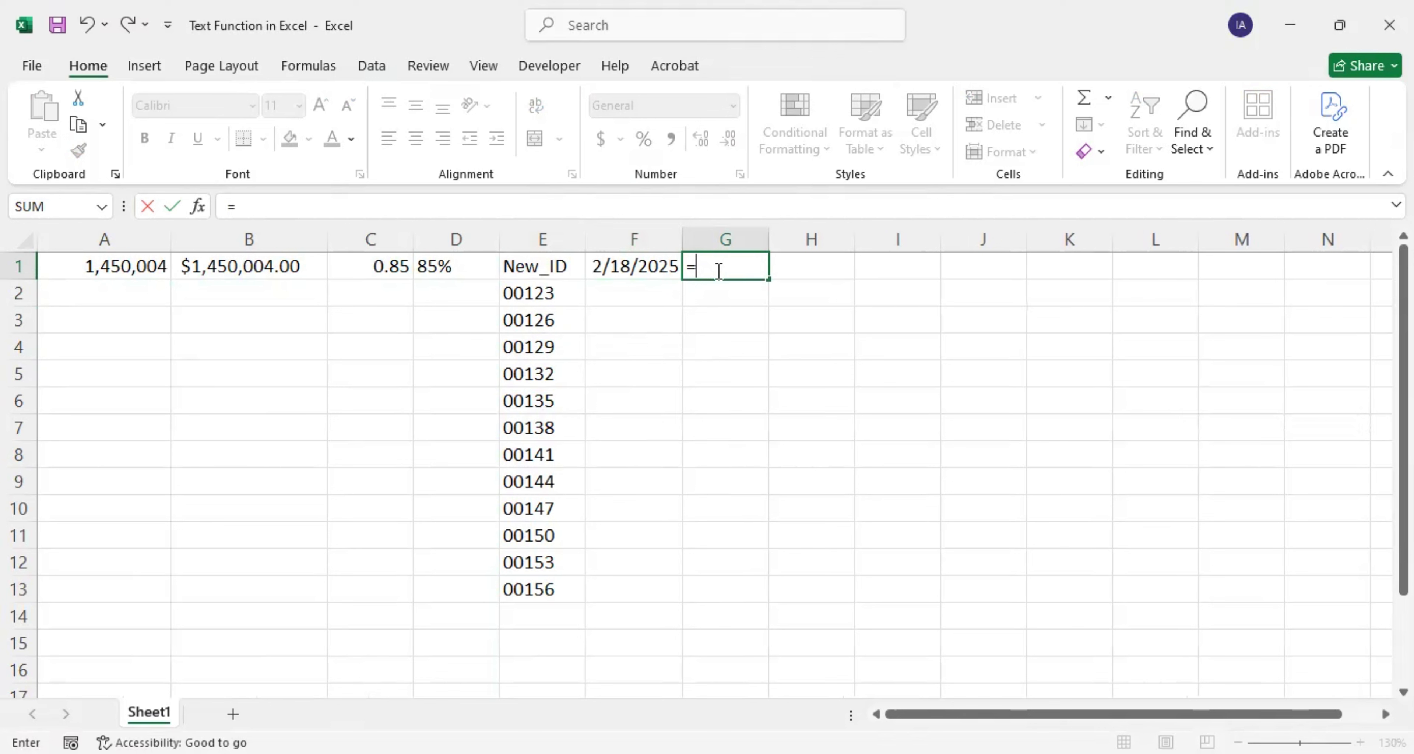
type("NOW")
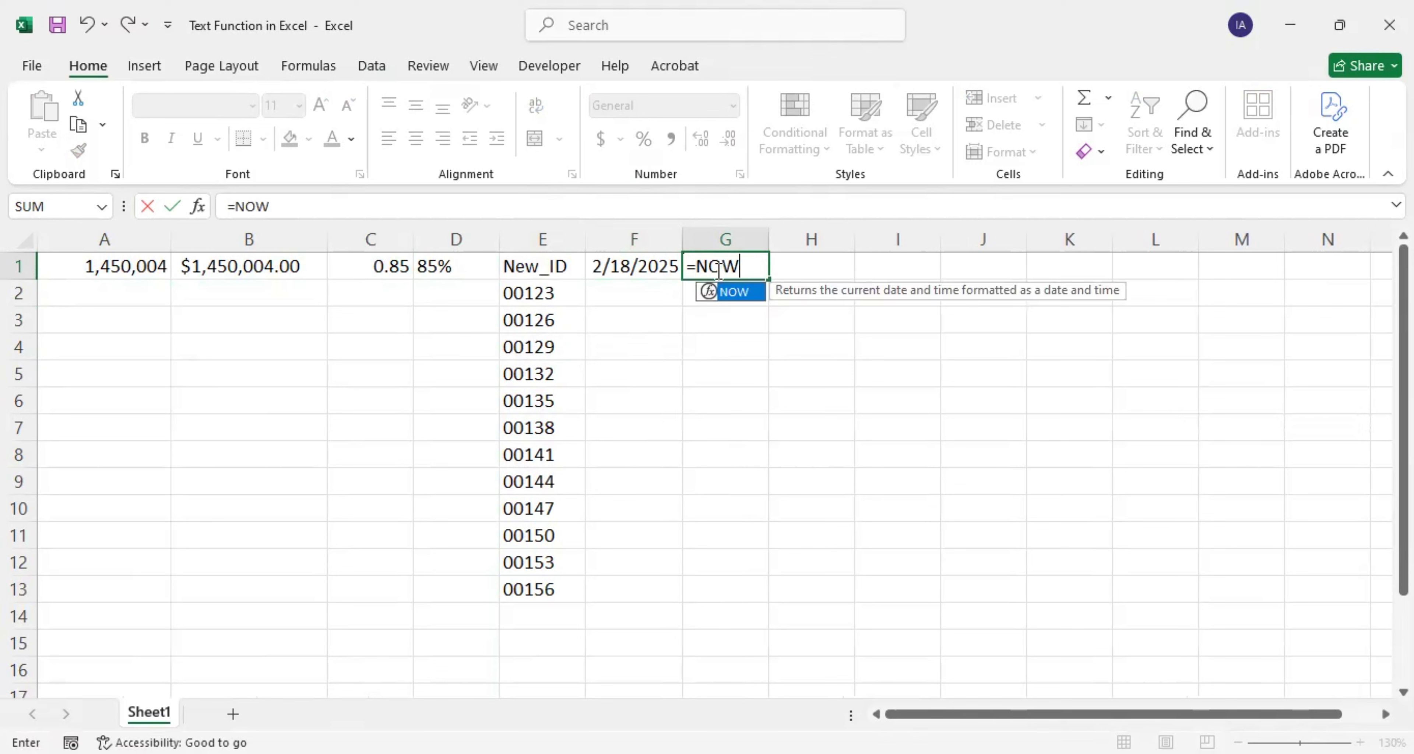
type("()")
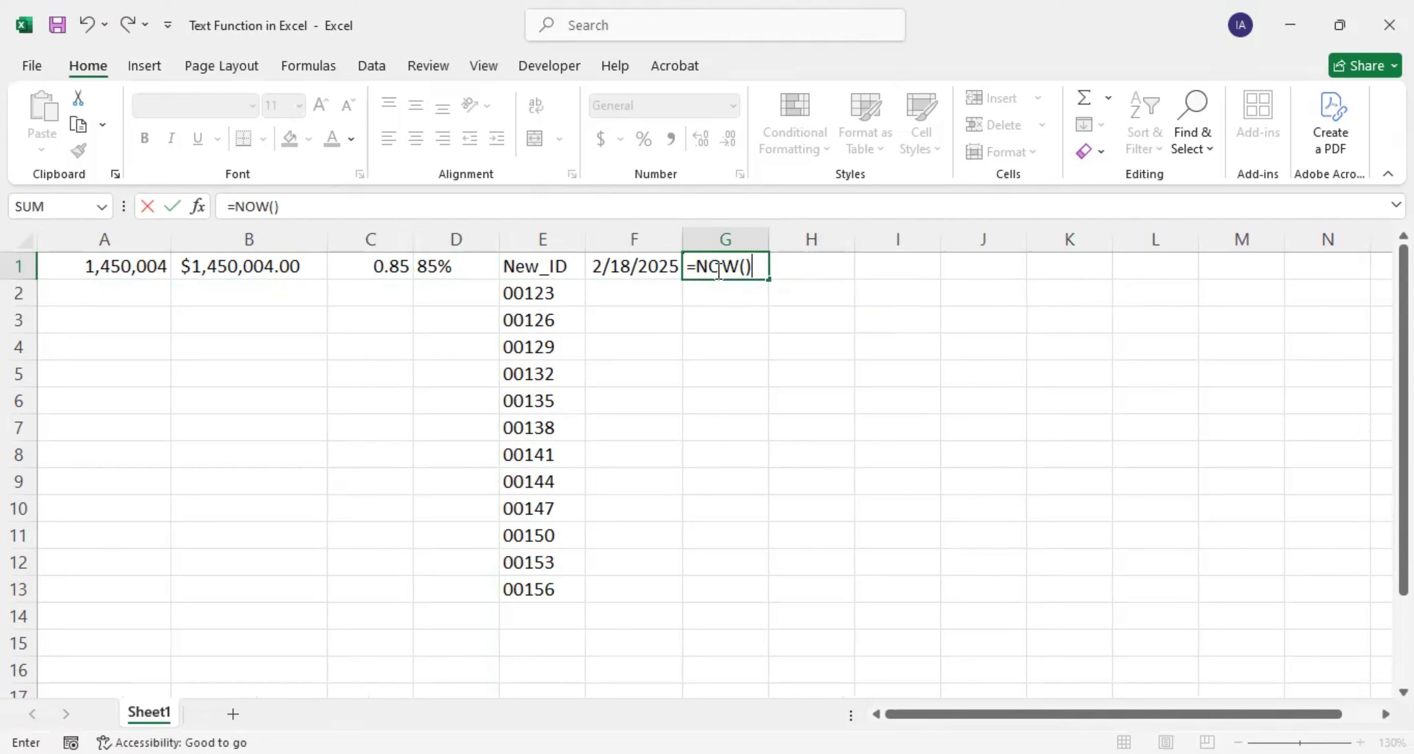
key("Return")
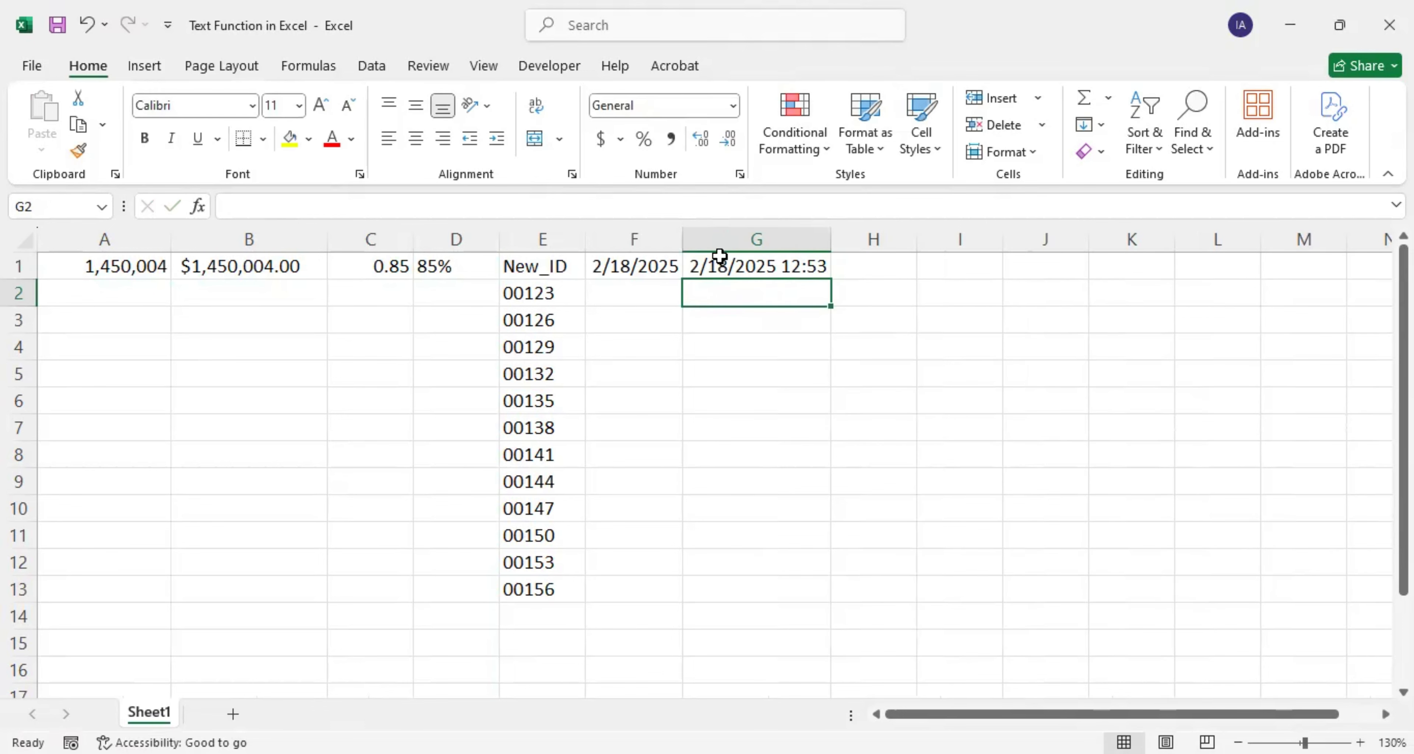
left_click(713, 268)
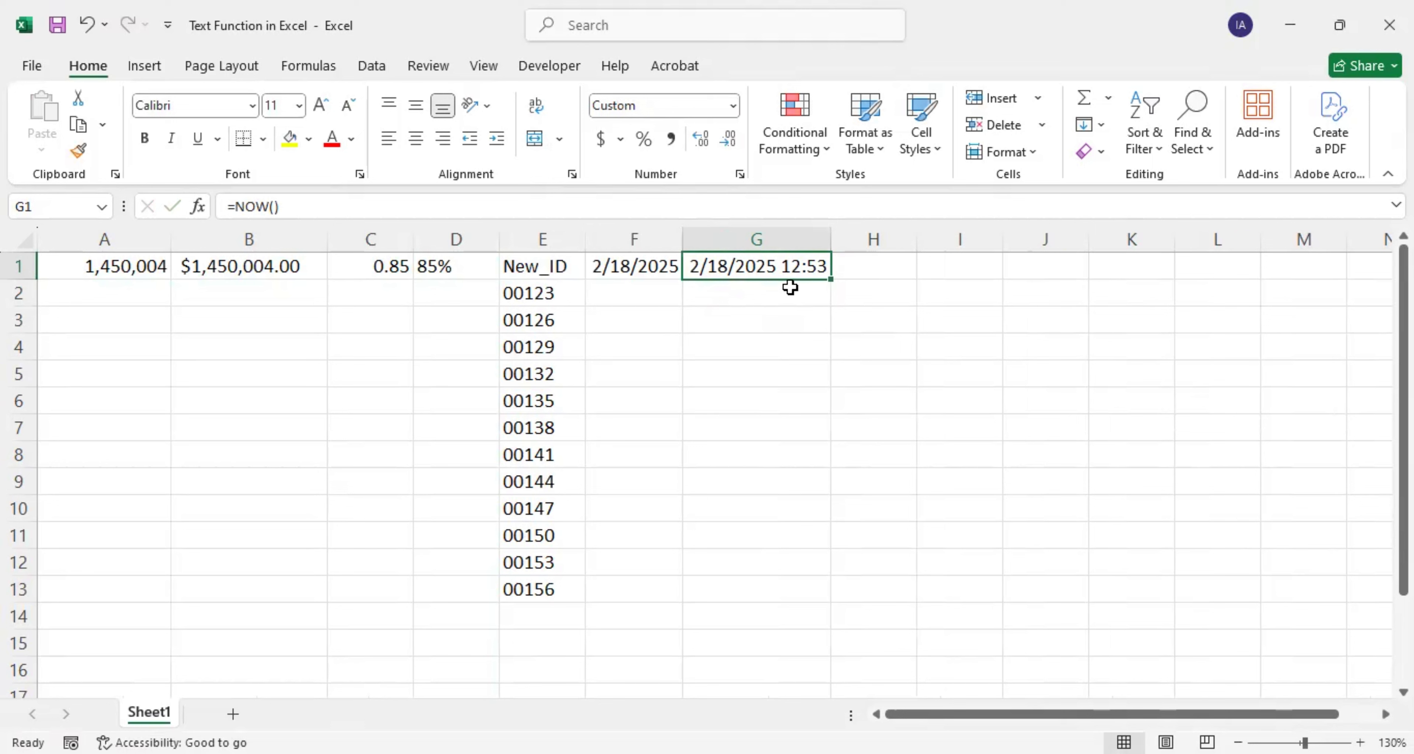
left_click(628, 268)
left_click(614, 312)
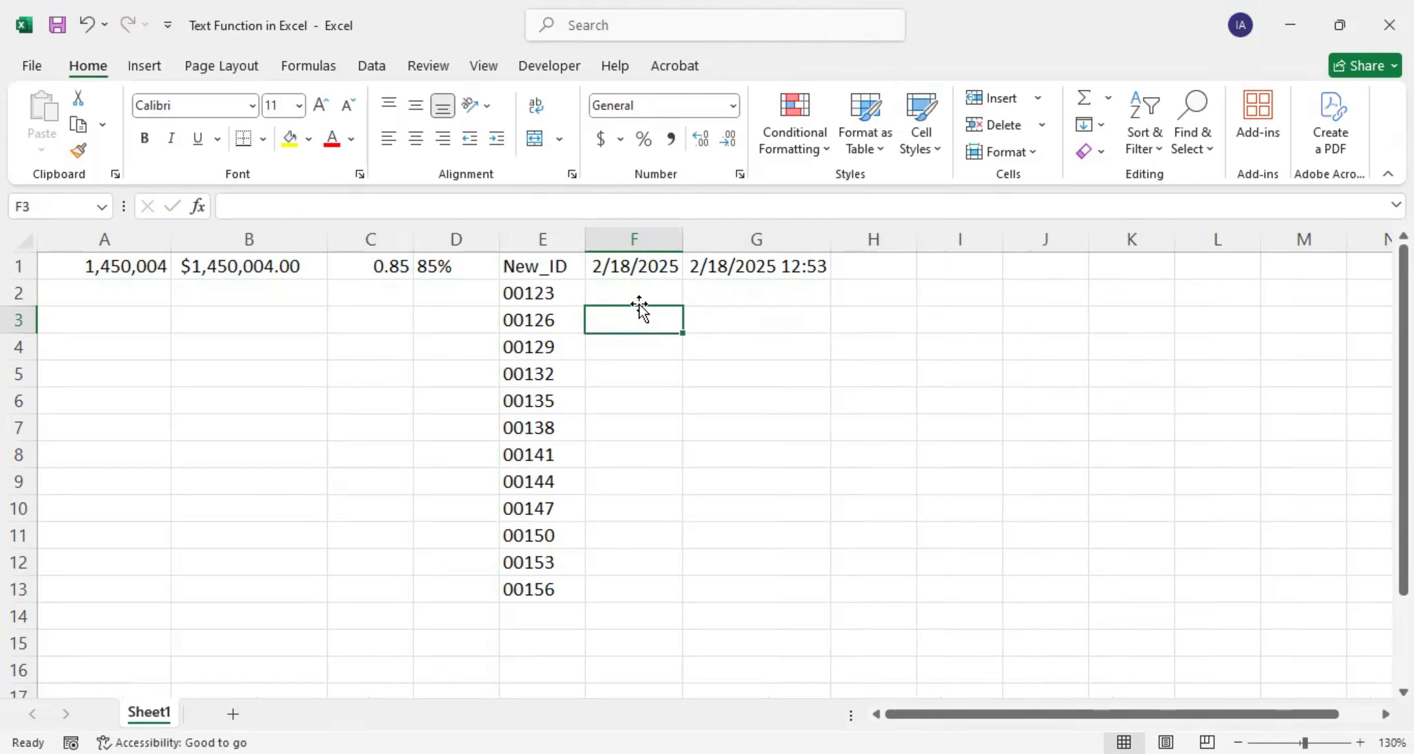
Step: Enter =TEXT(TODAY(),"DD-MM-YYYY") in F3 showing 18-02-2025, and autofit column F
type("=")
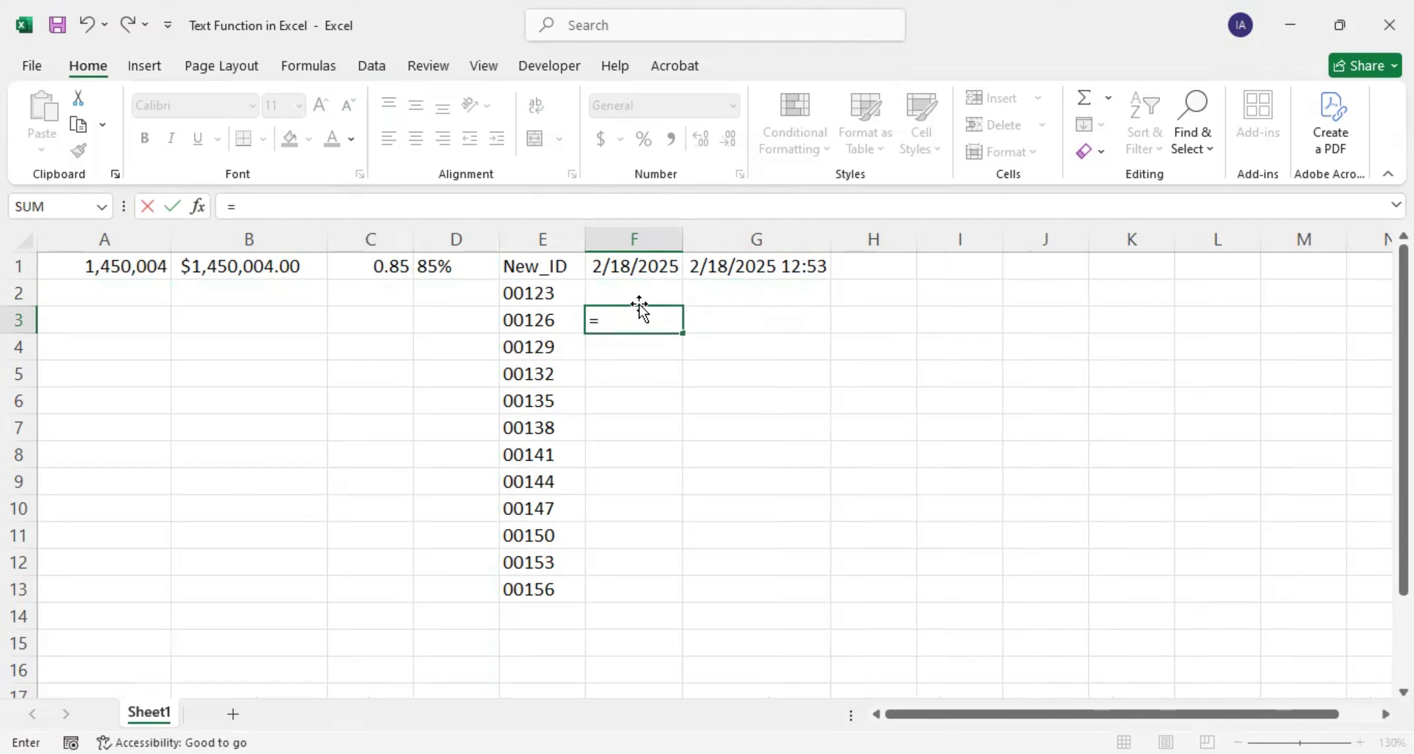
type("TEXT(")
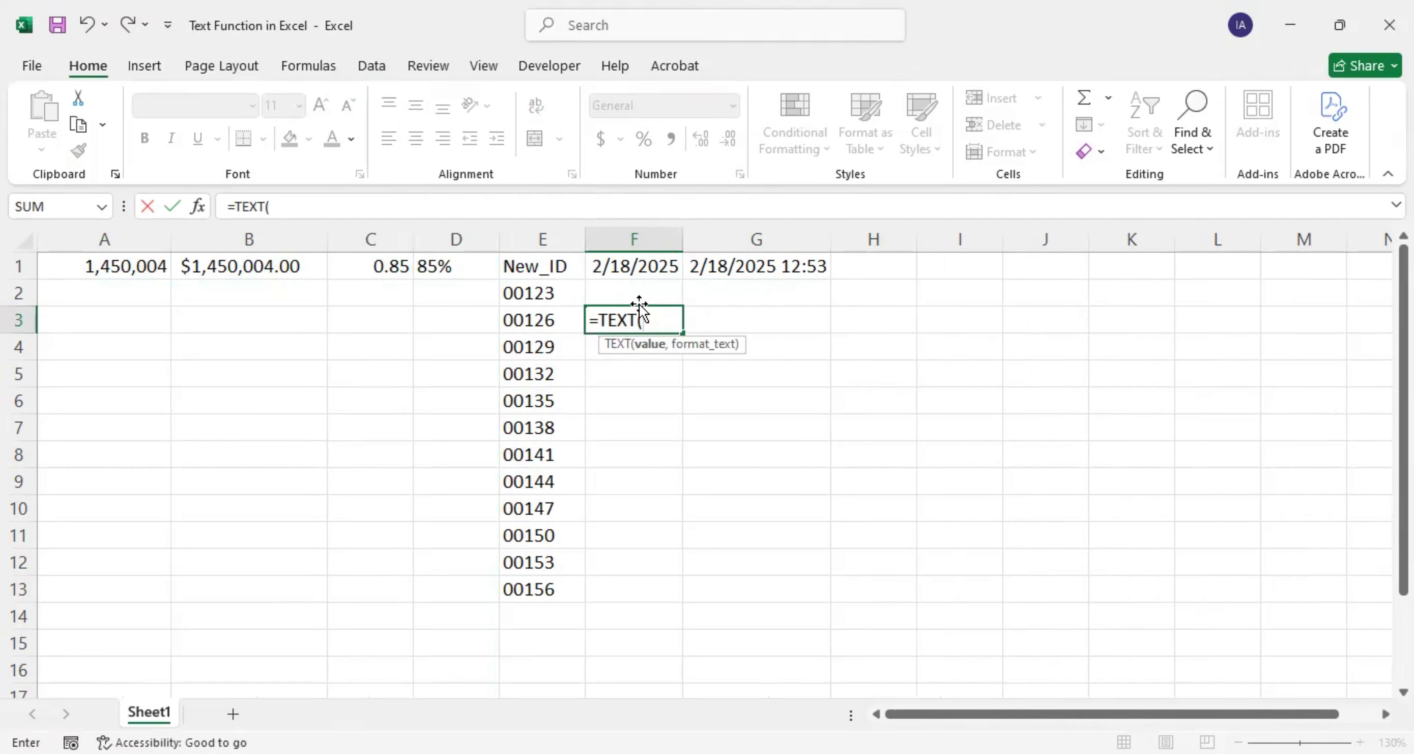
type("TODAY")
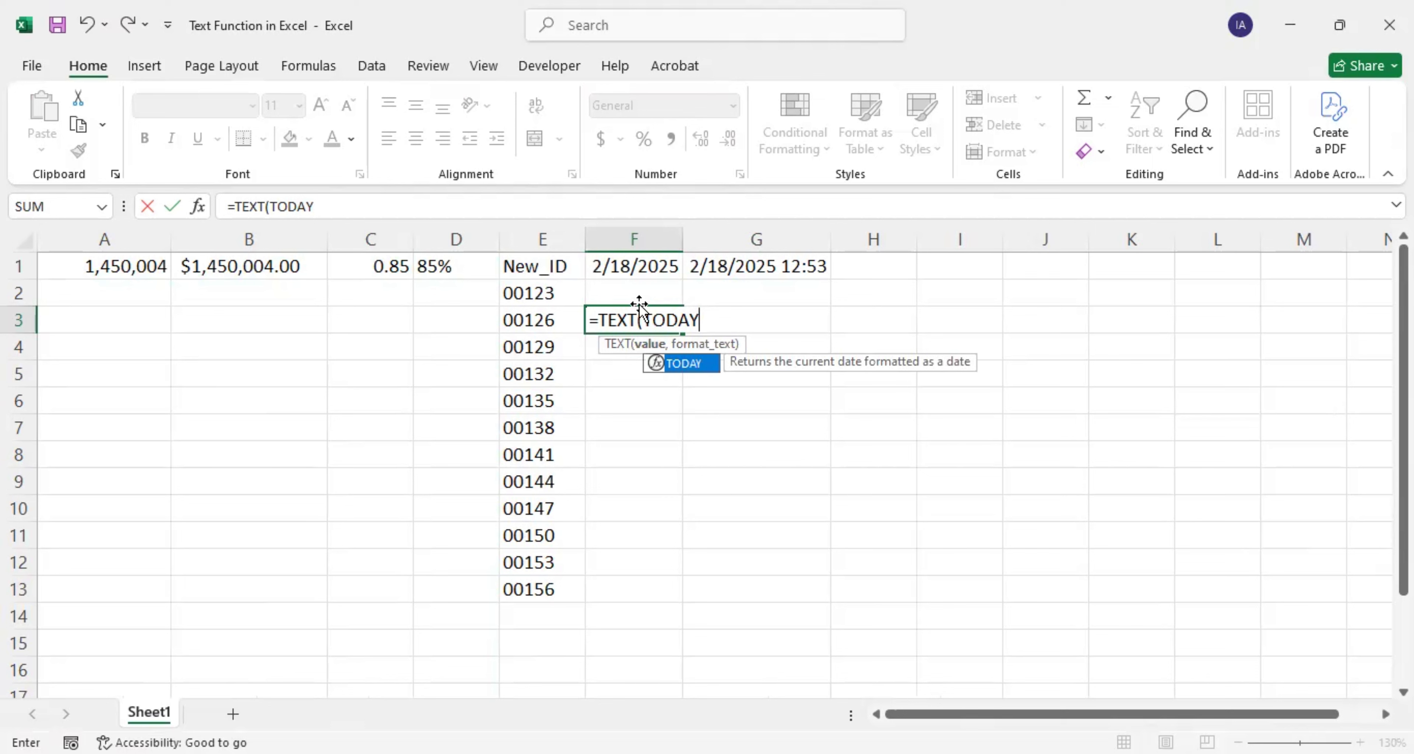
type("()")
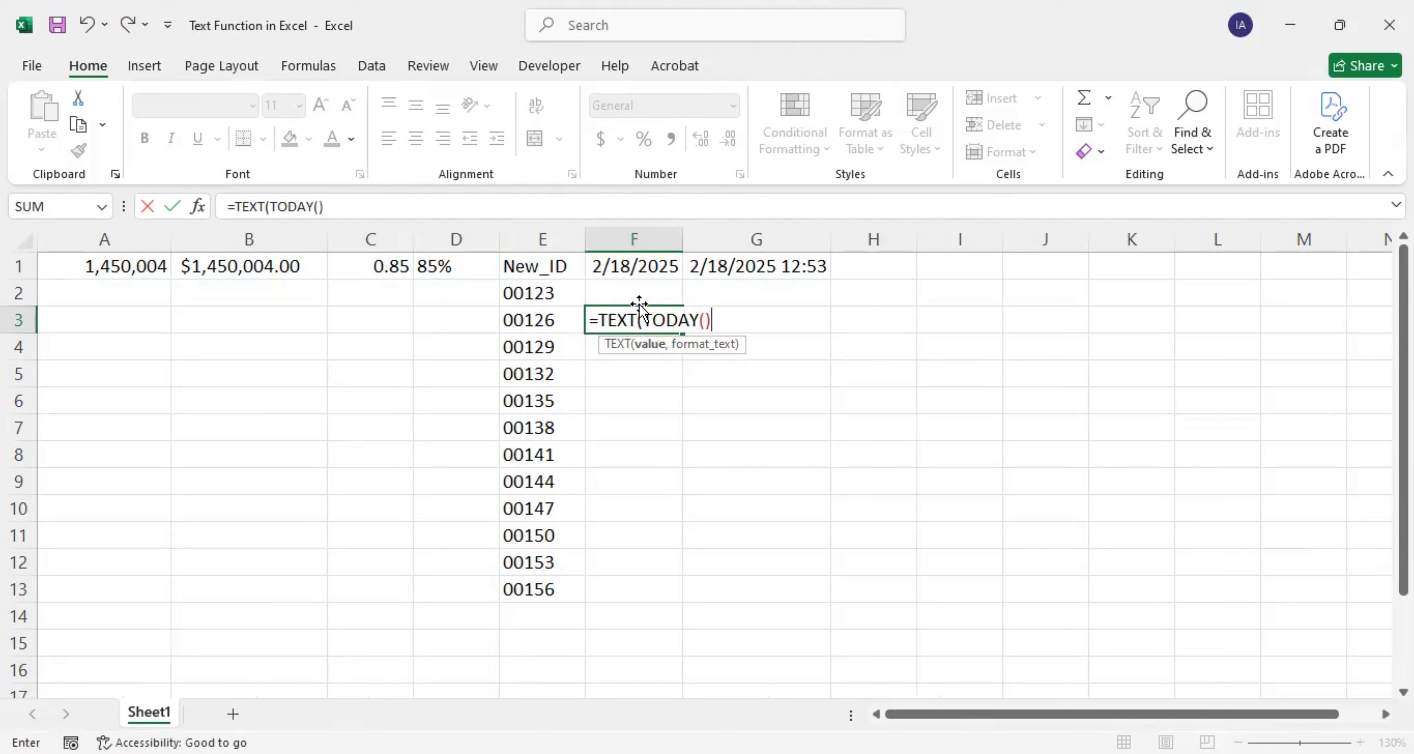
type(",")
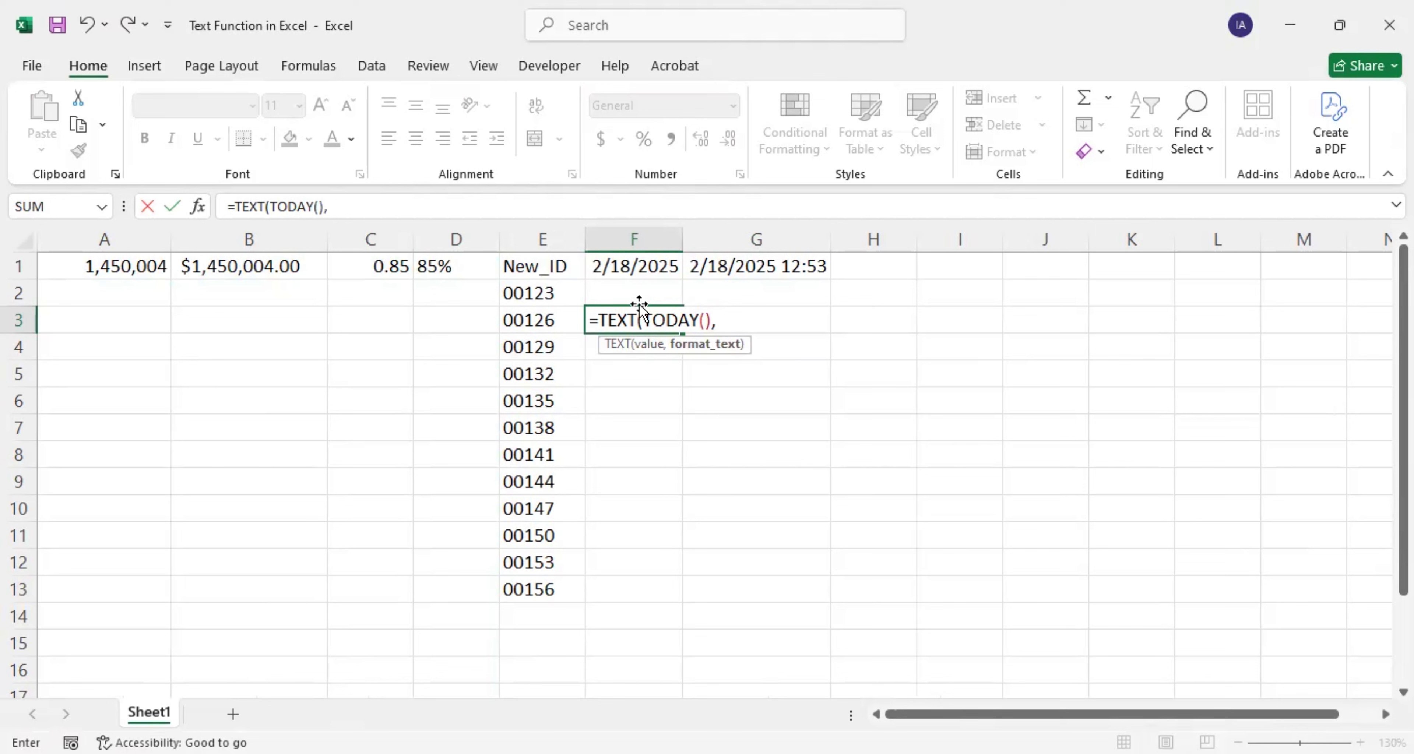
type("\"DD-MM")
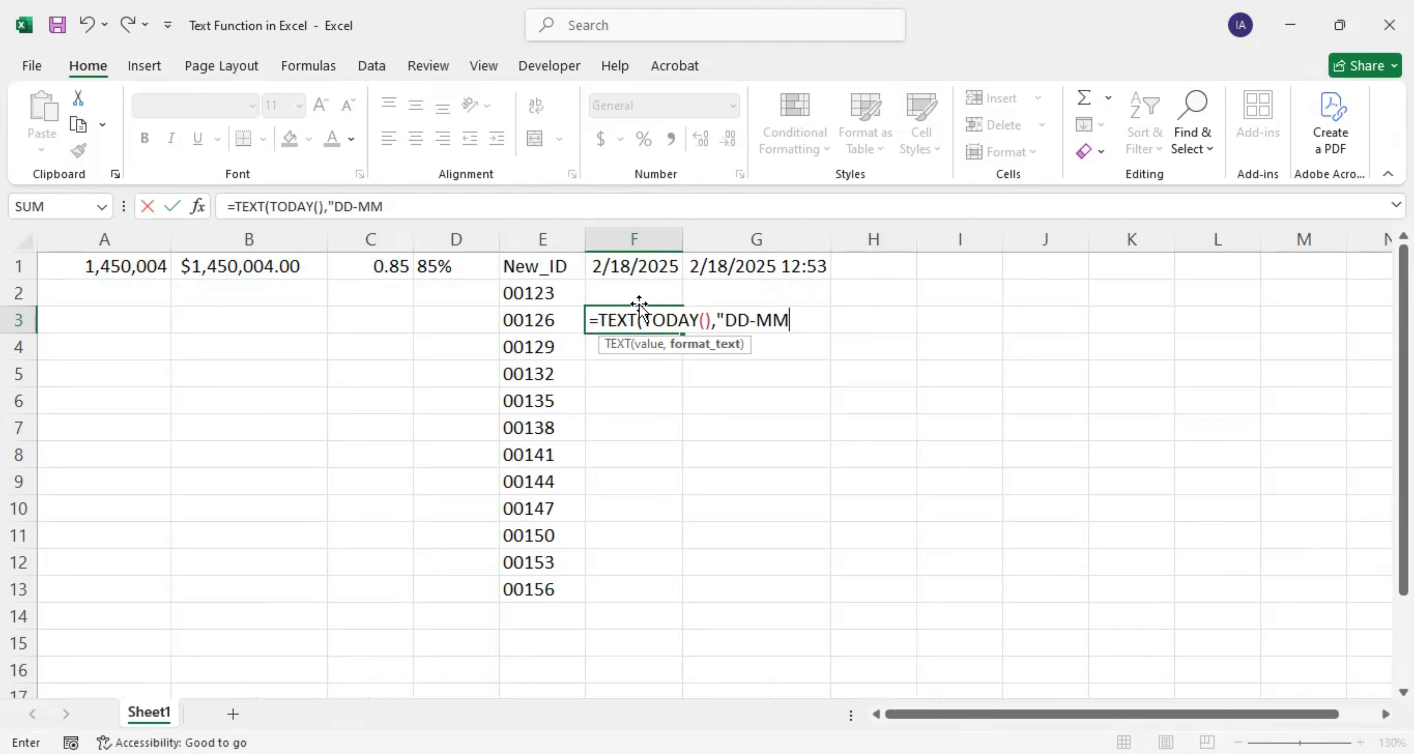
type("-YYYY\")")
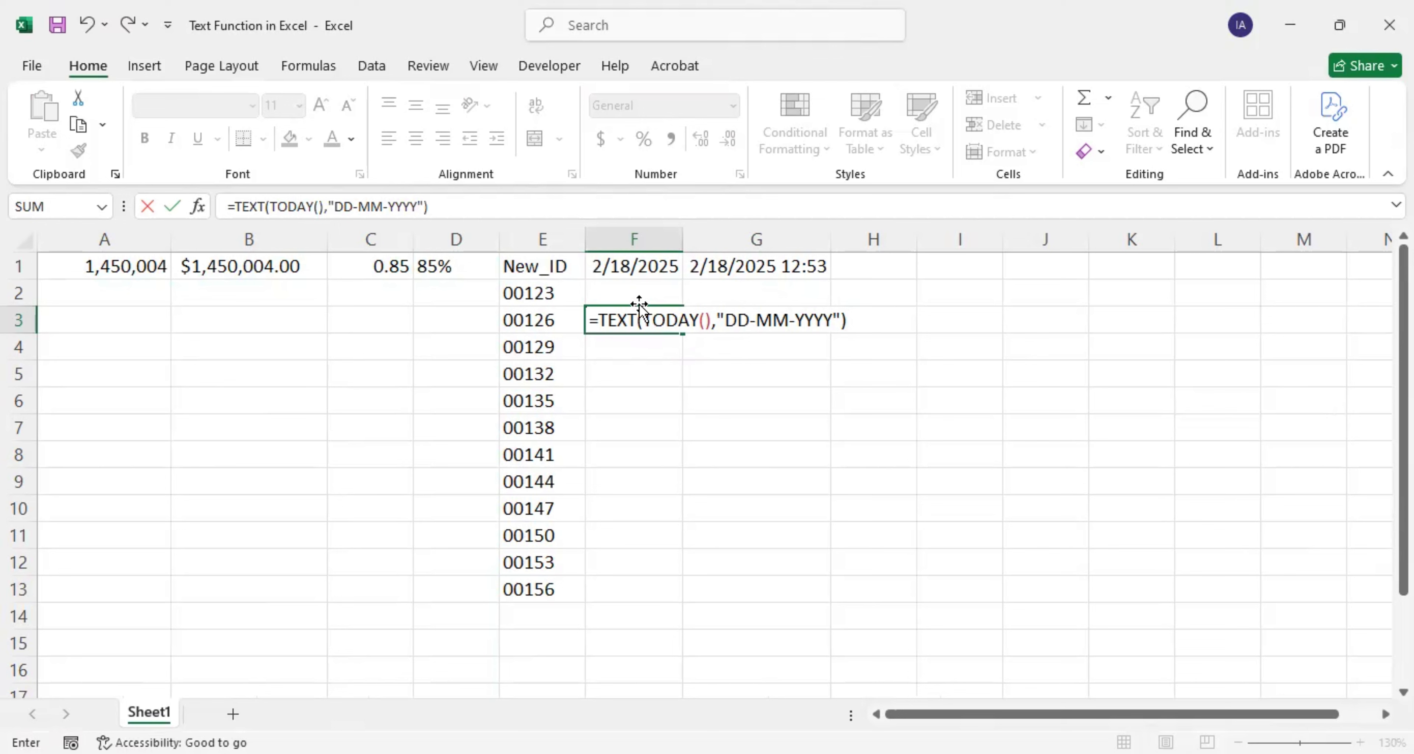
key("Return")
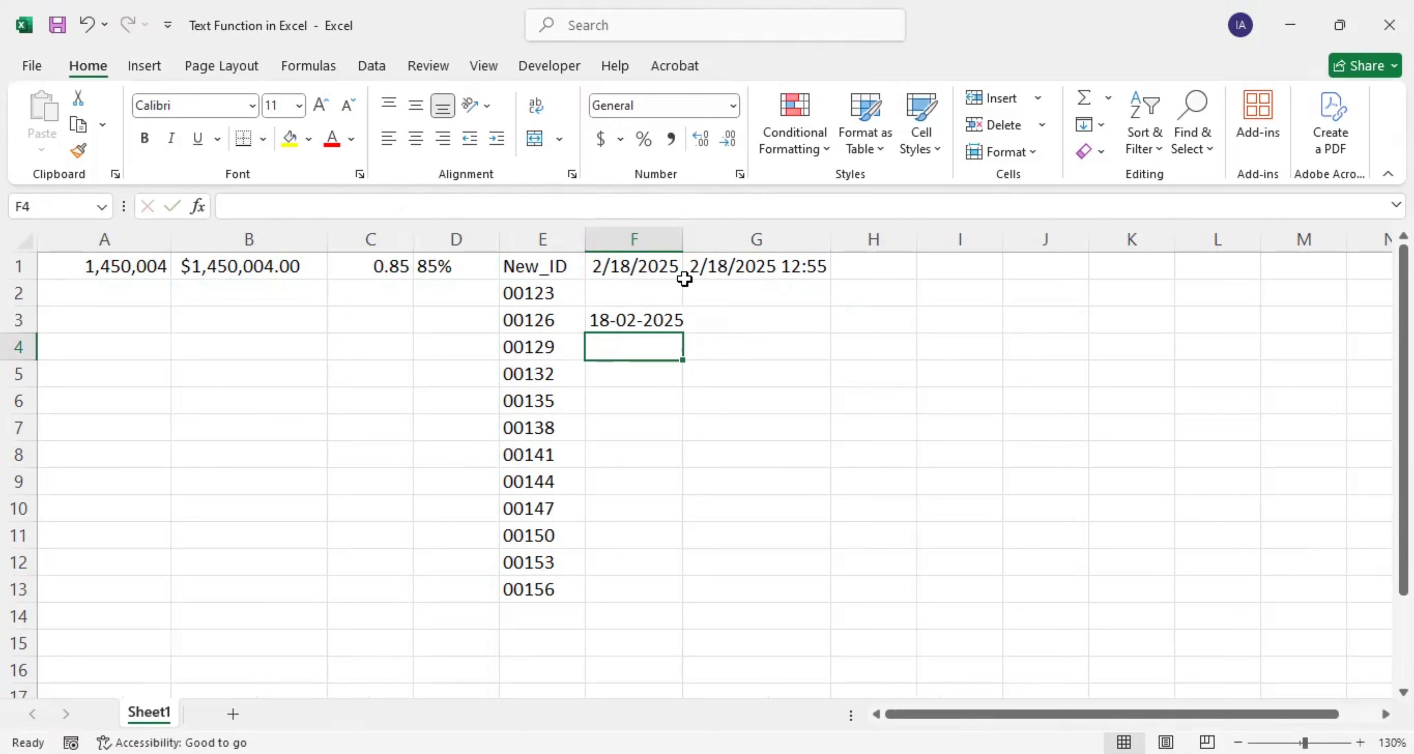
double_click(684, 245)
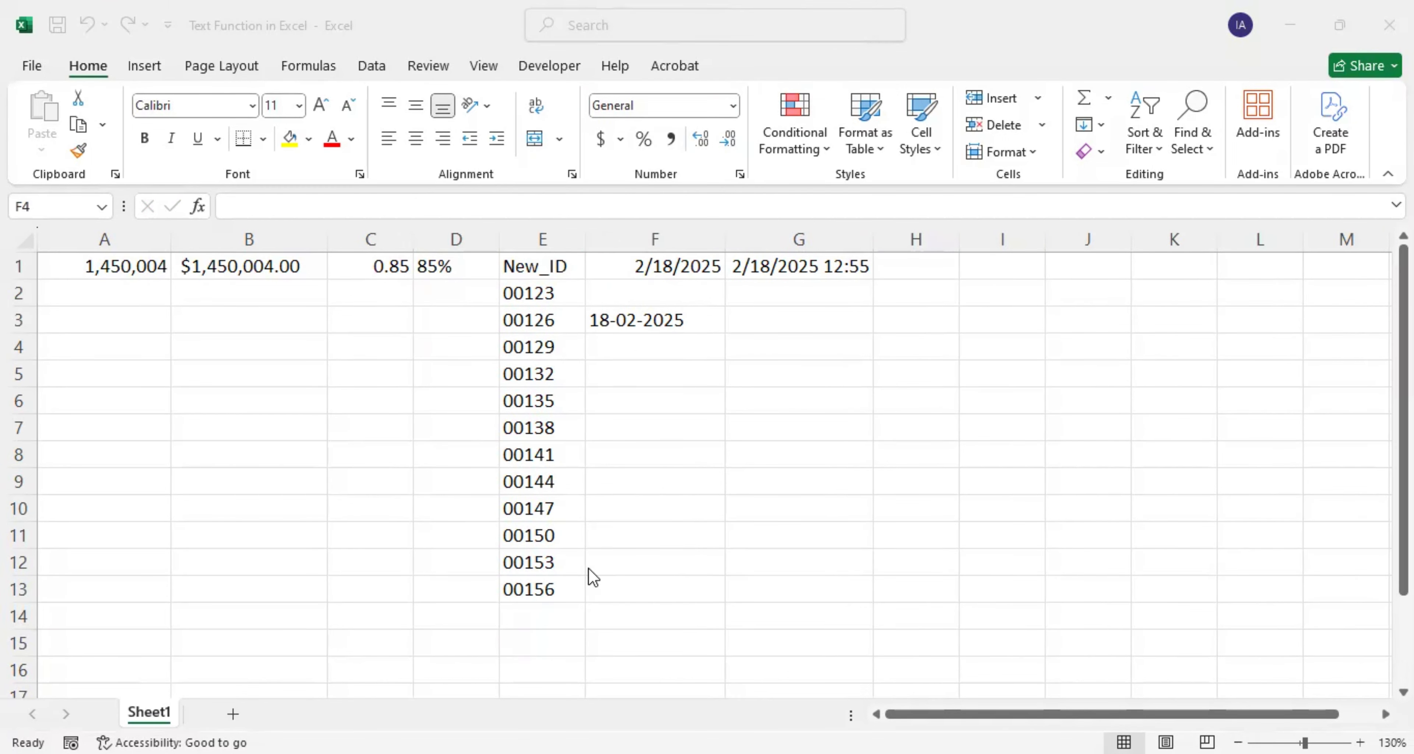
Step: Enter =TEXT(TODAY(),"YY/MM/DD") in F4 so it displays 25/02/18
left_click(611, 347)
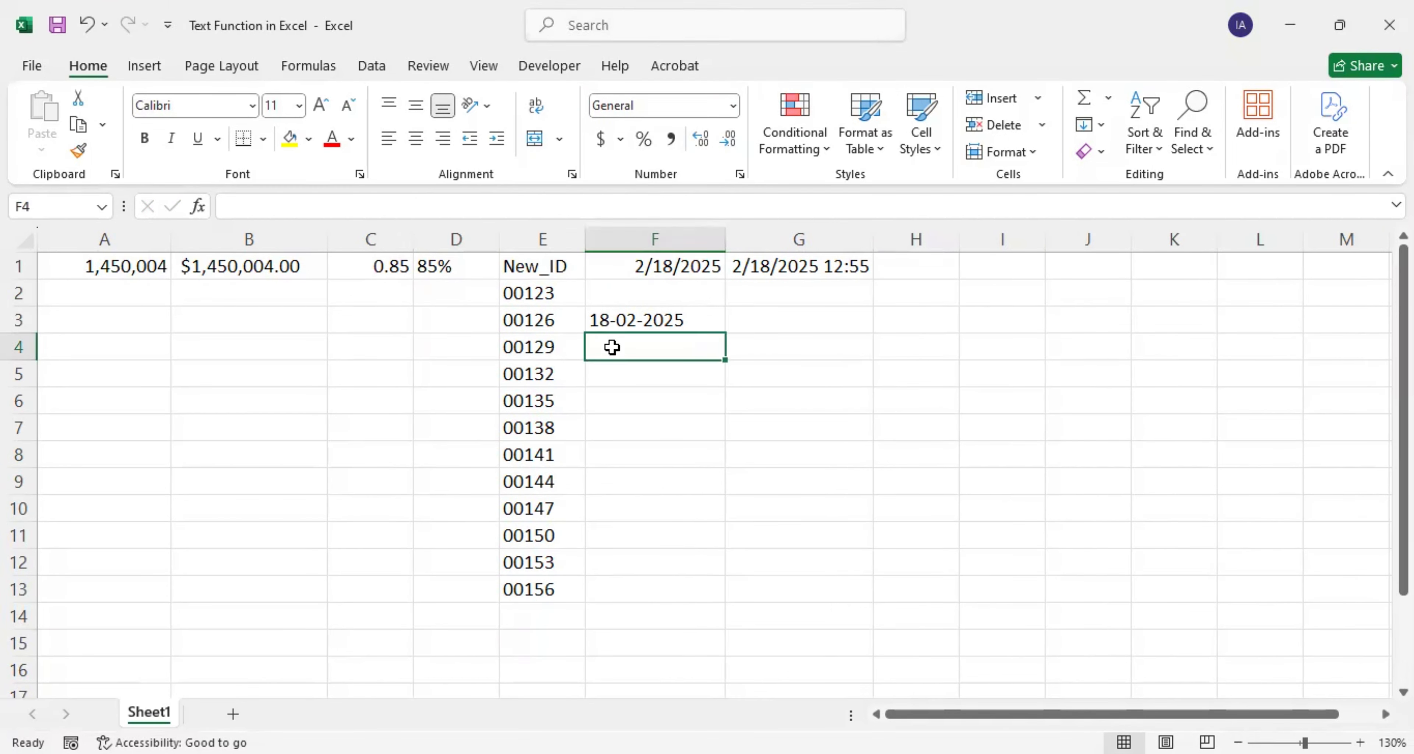
type("=")
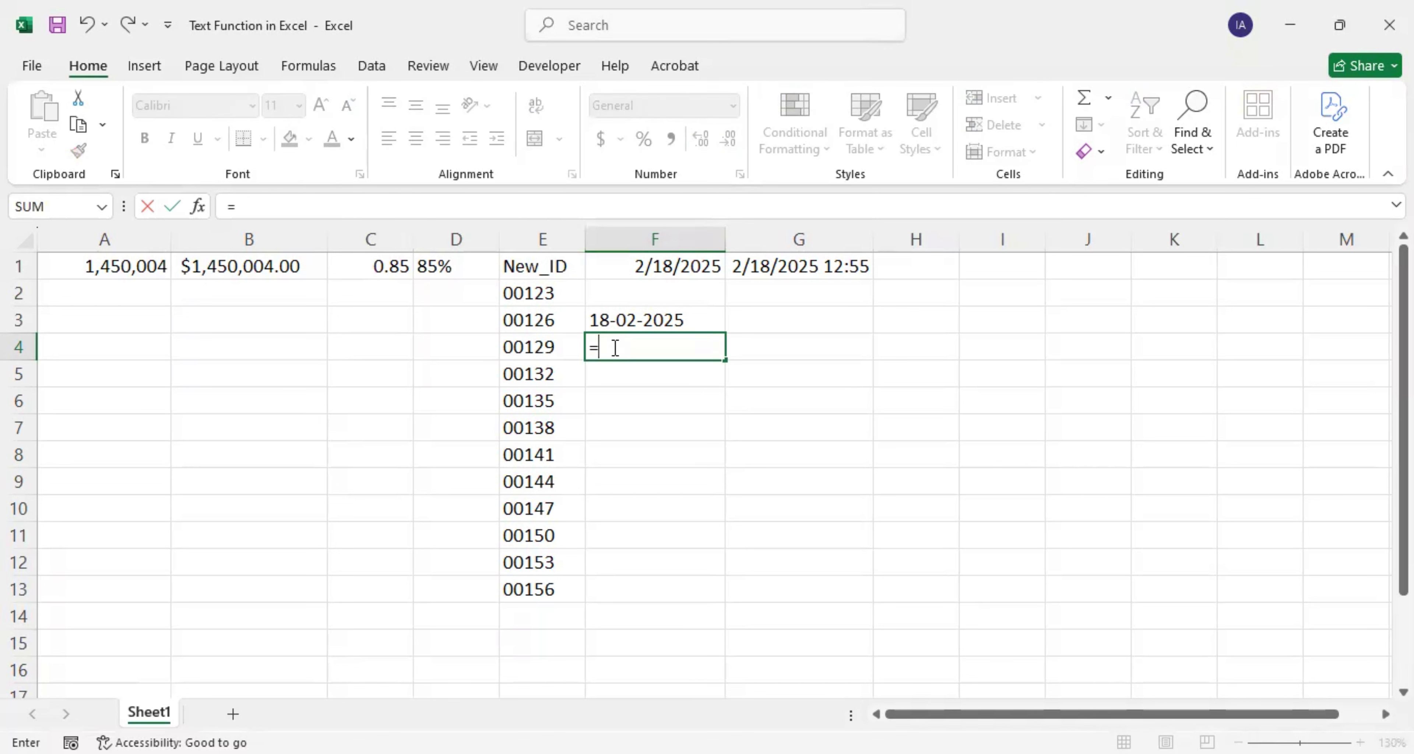
type("TECTEXT")
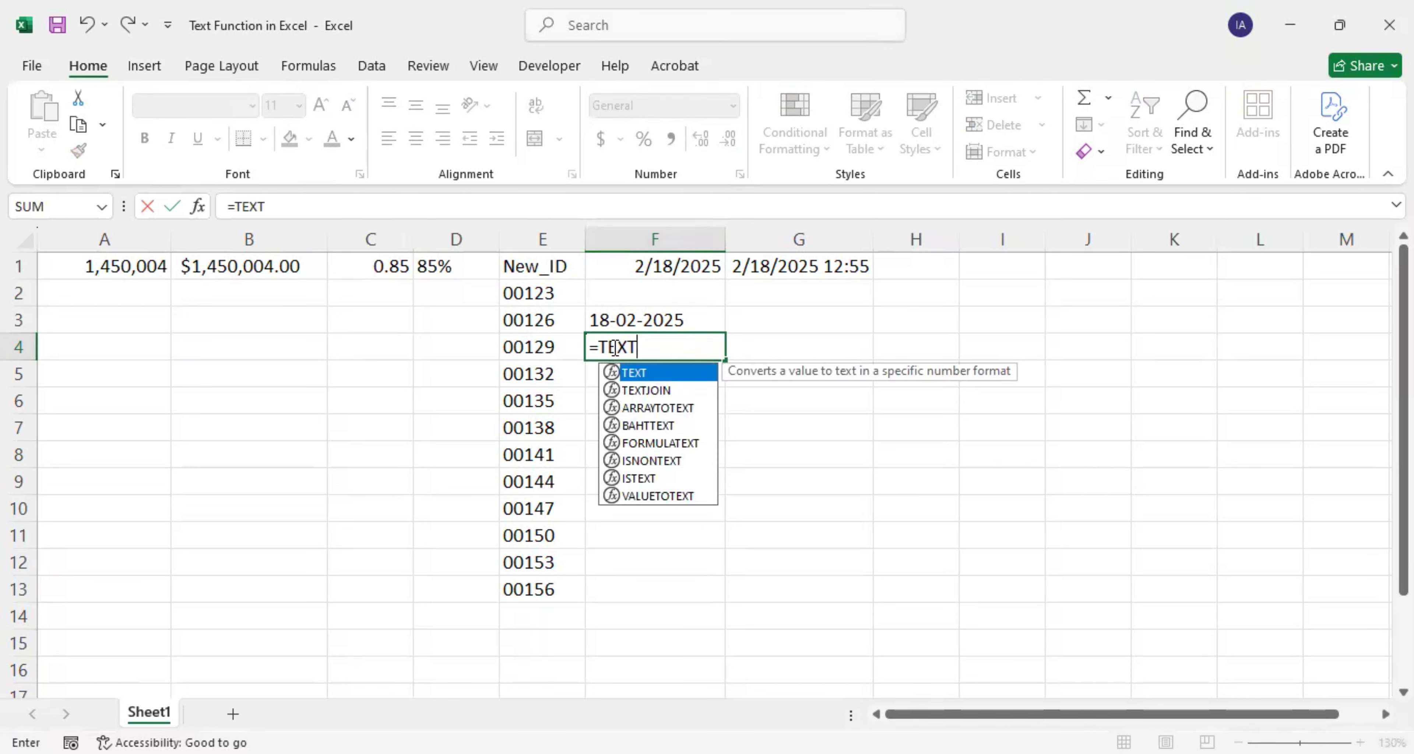
type("(")
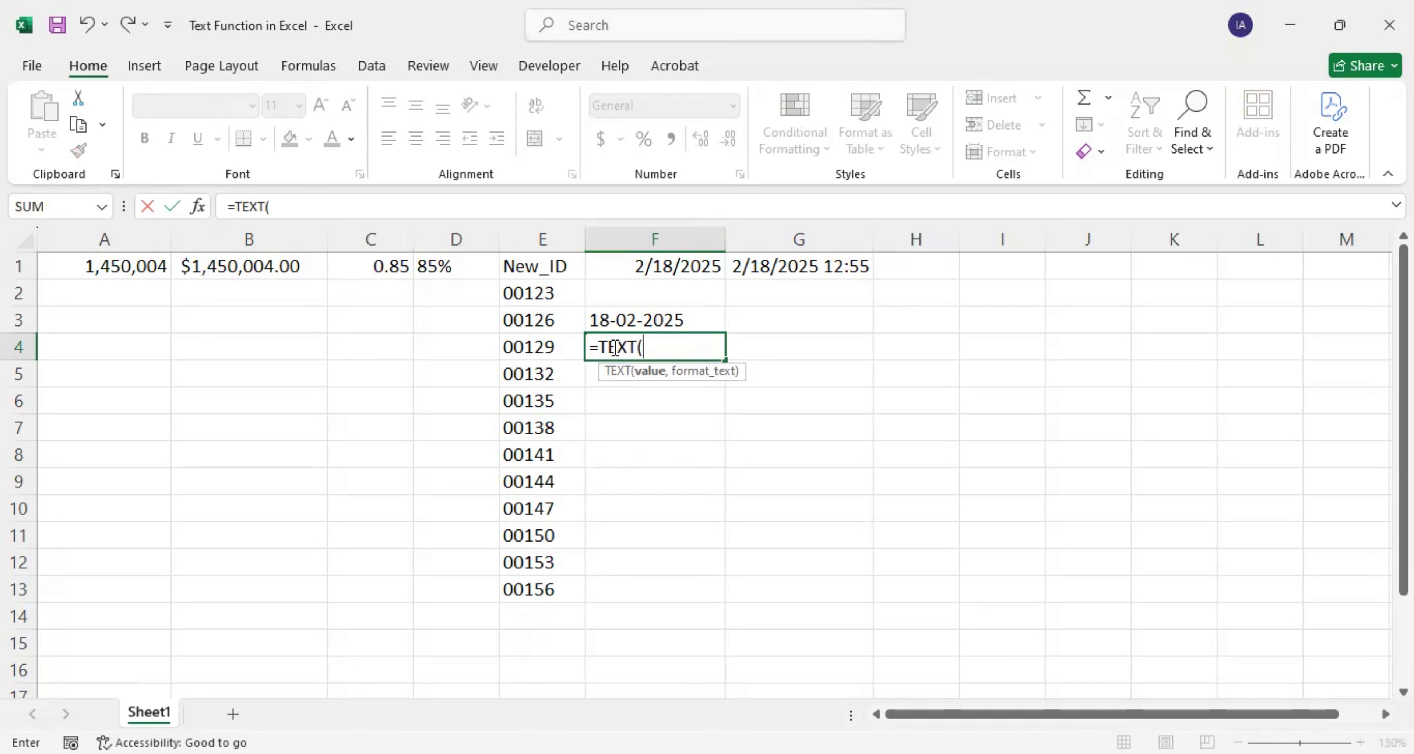
type("TODAY")
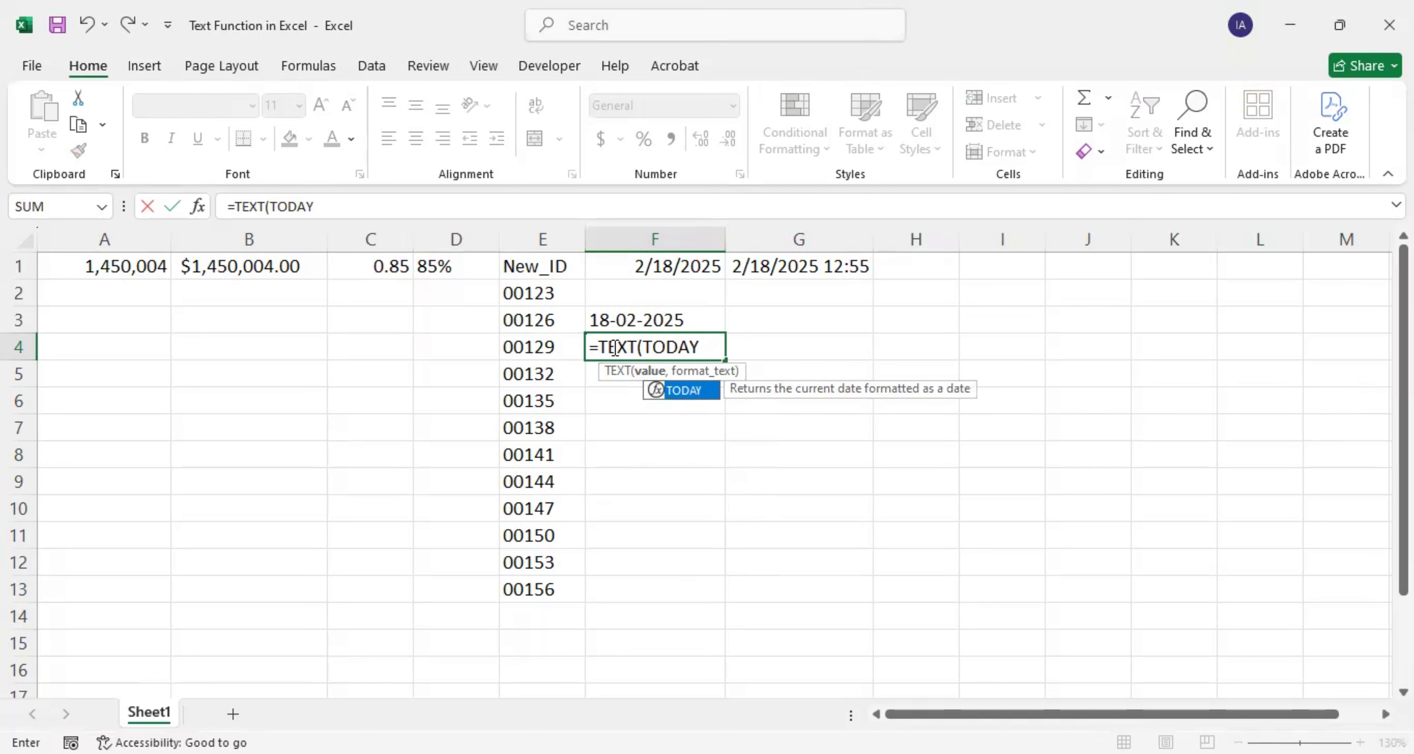
type("()")
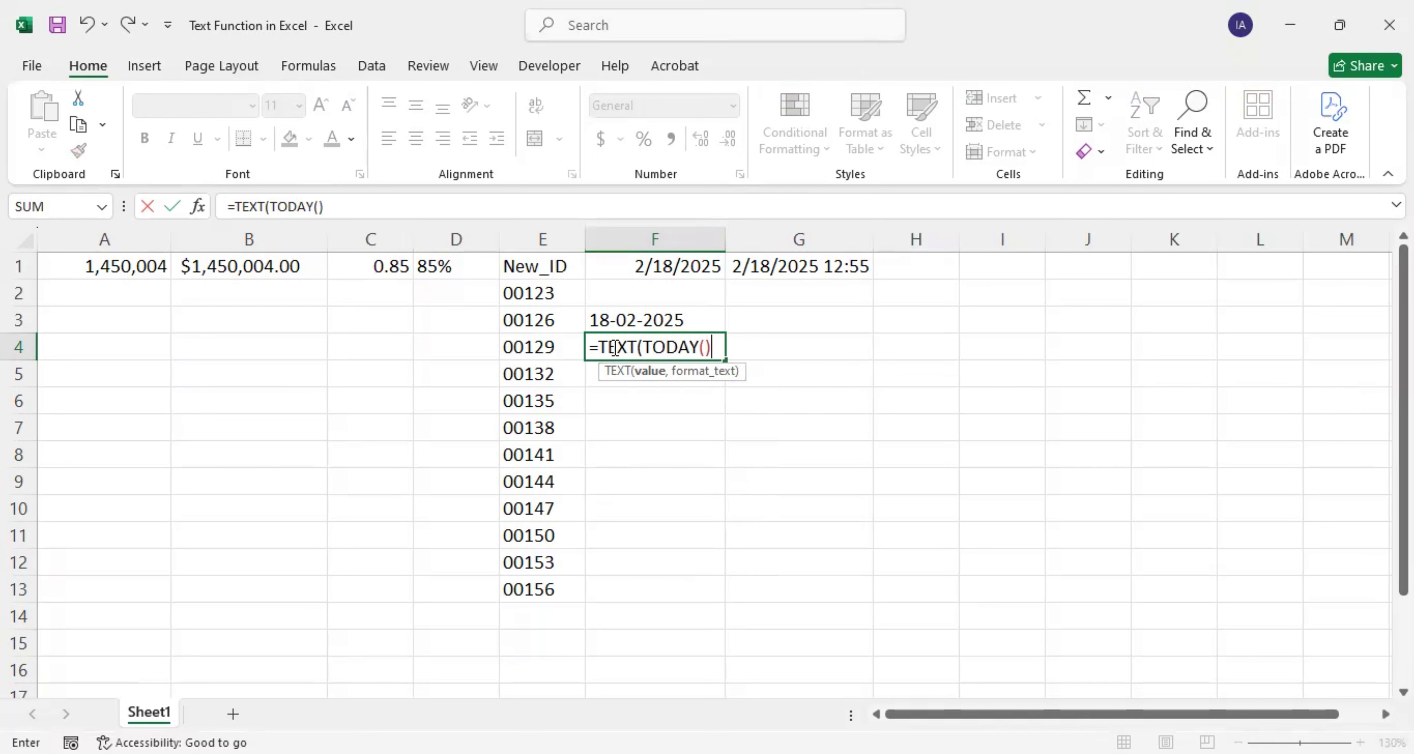
type(",")
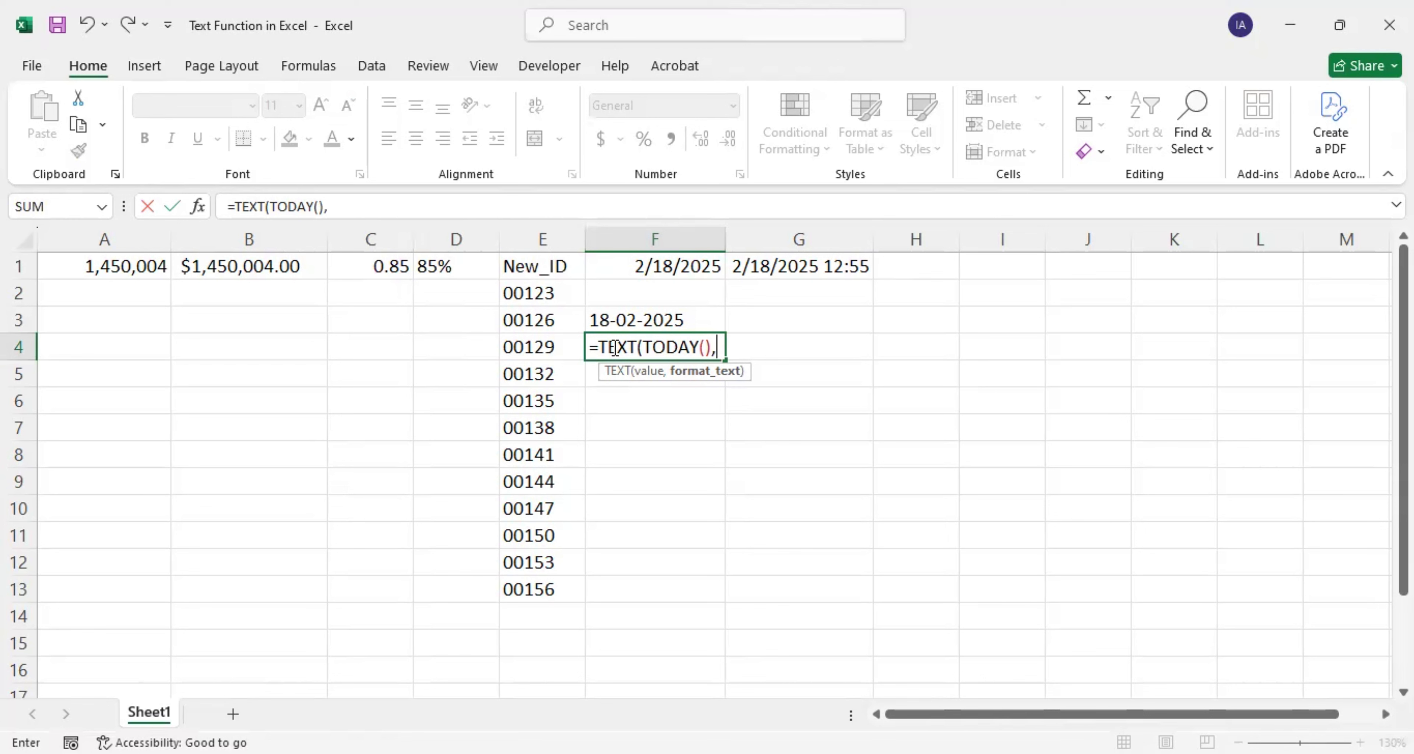
type("\"")
type("YY/MM/")
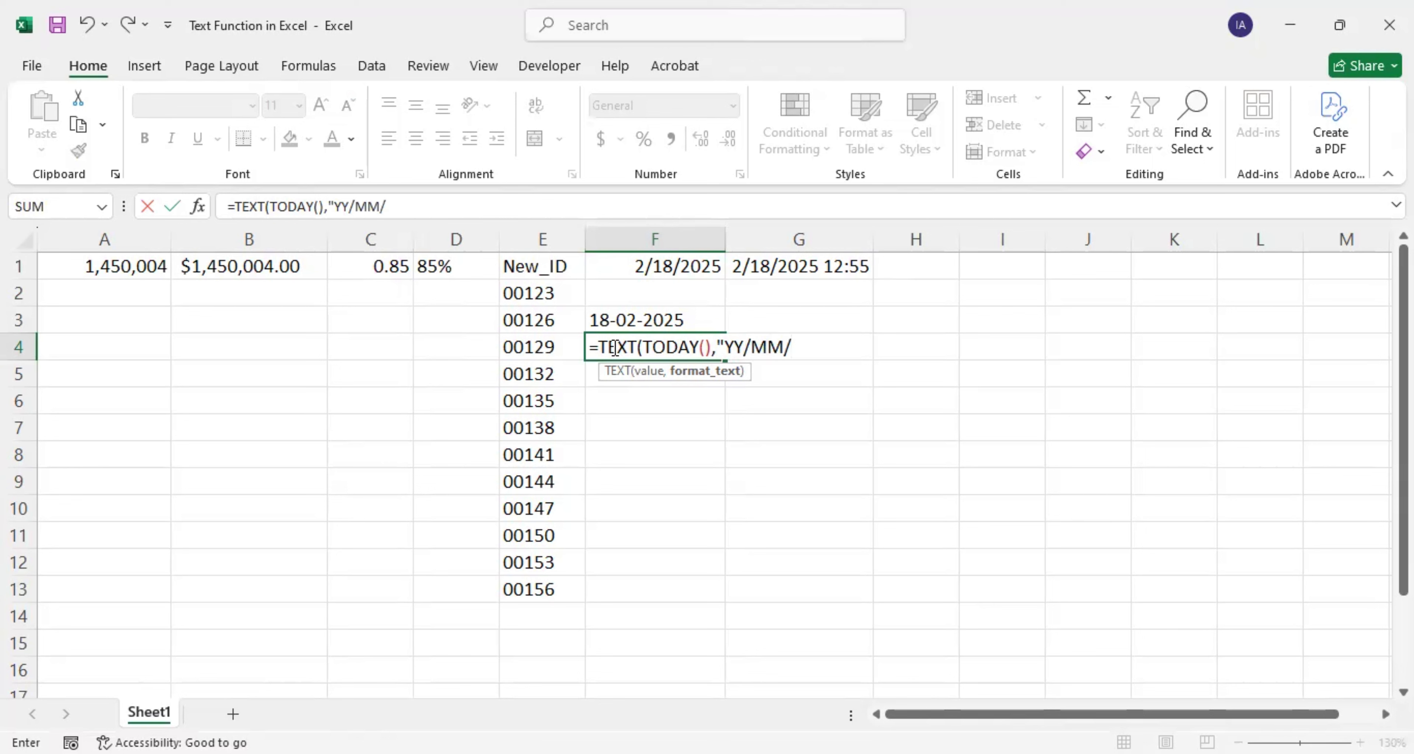
type("DD\")")
key("Return")
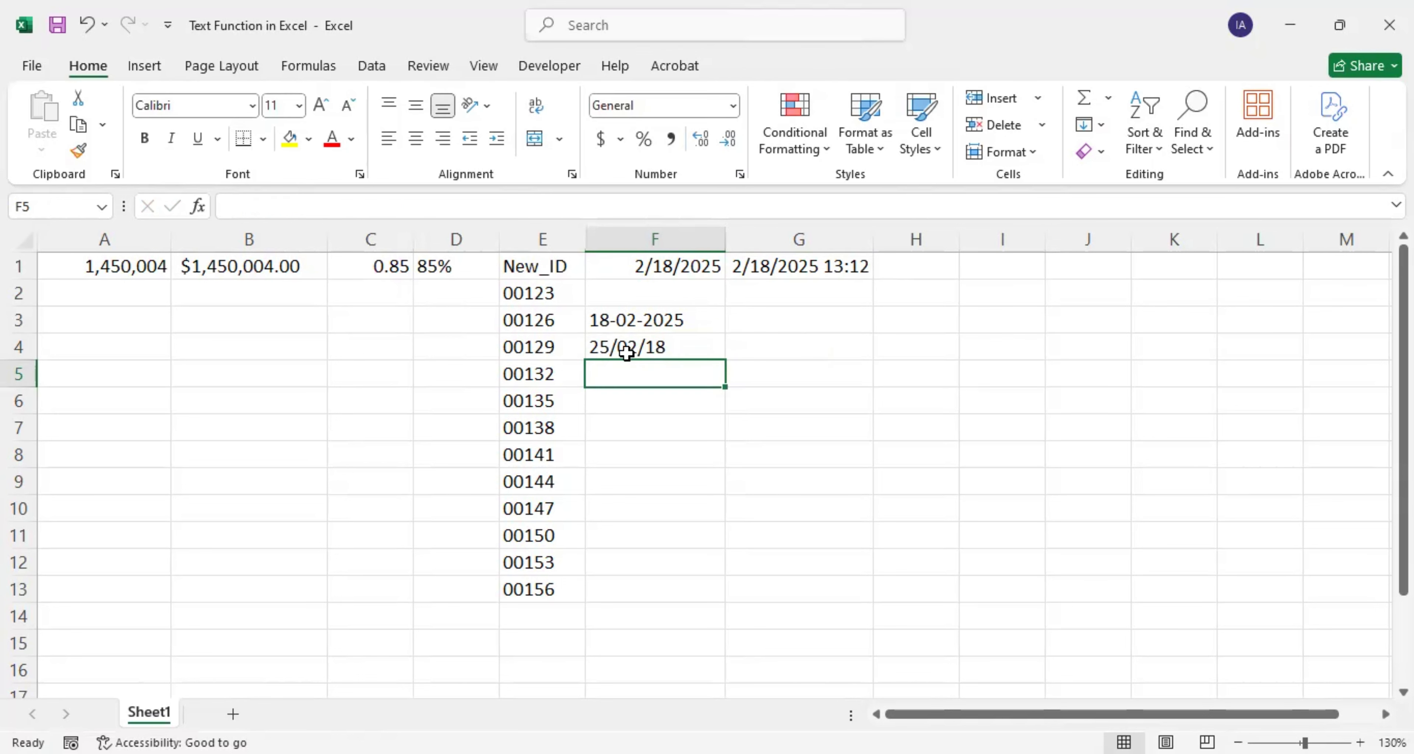
left_click(606, 352)
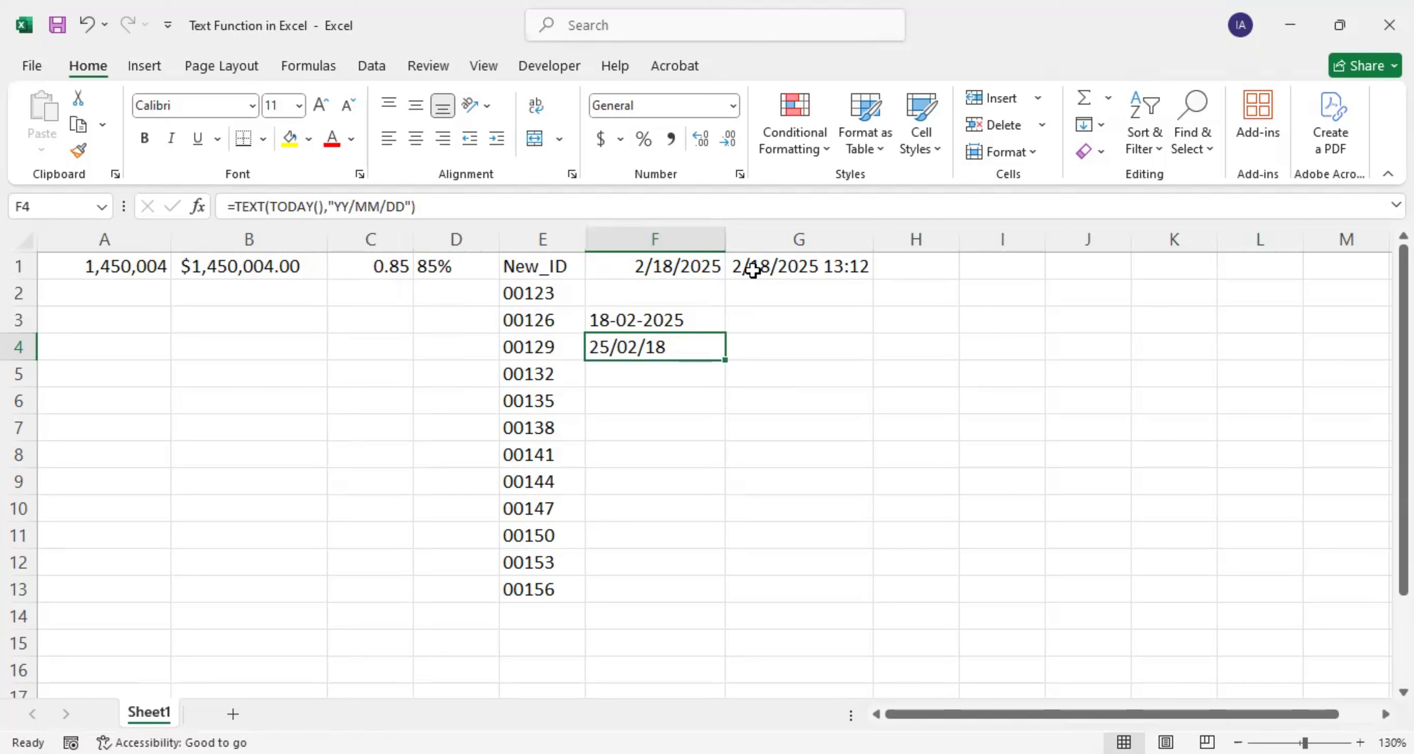
Step: Enter =TEXT(NOW(),"HH:MM AM/PM") in G3 and compare it with G1's formula
left_click(757, 321)
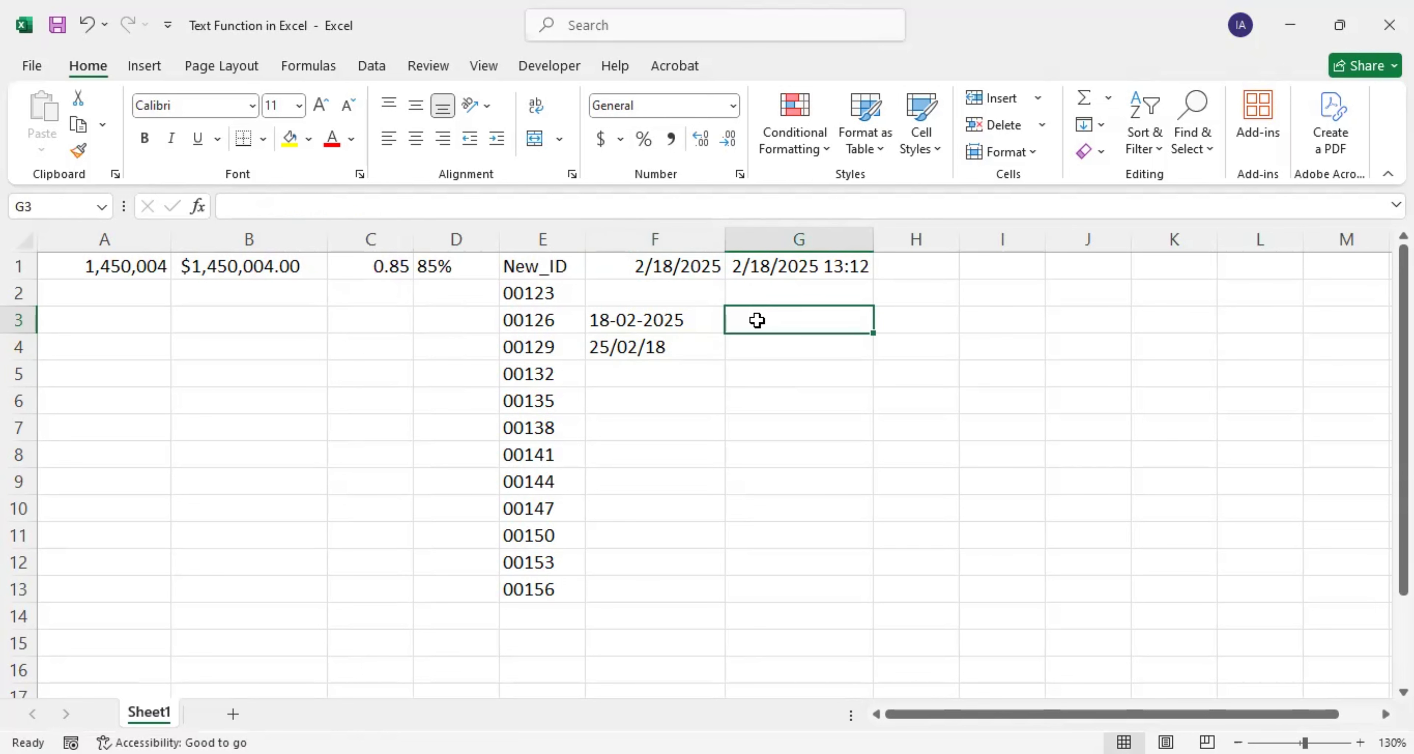
type("=TEXT")
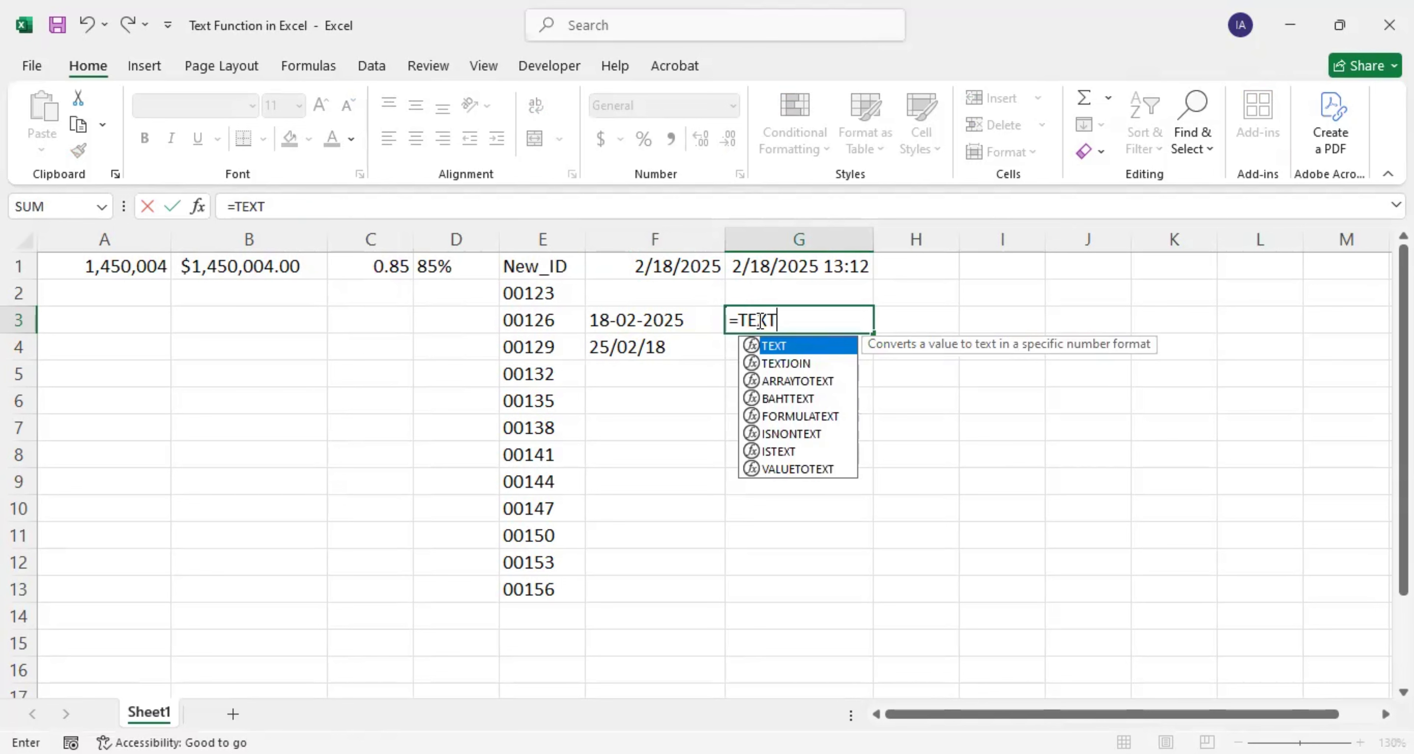
type("(")
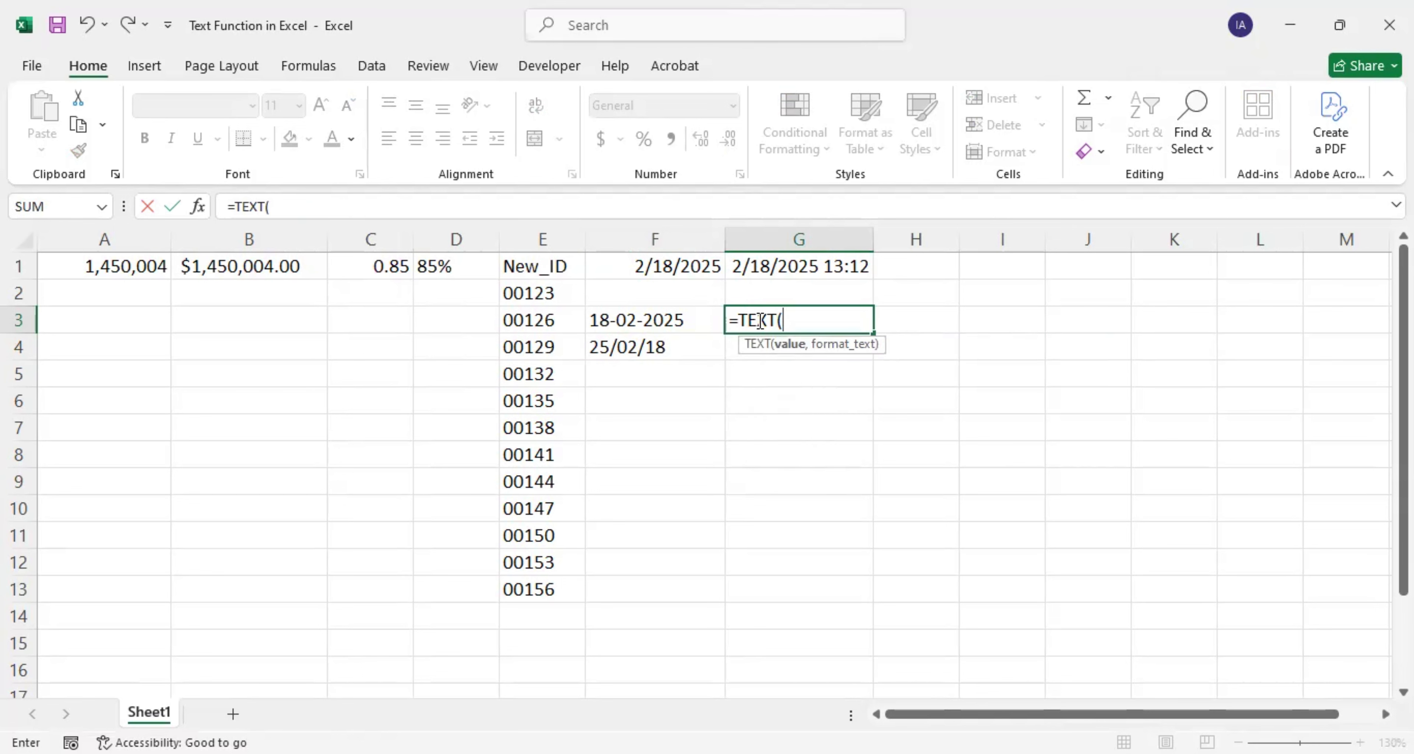
type("NOW()")
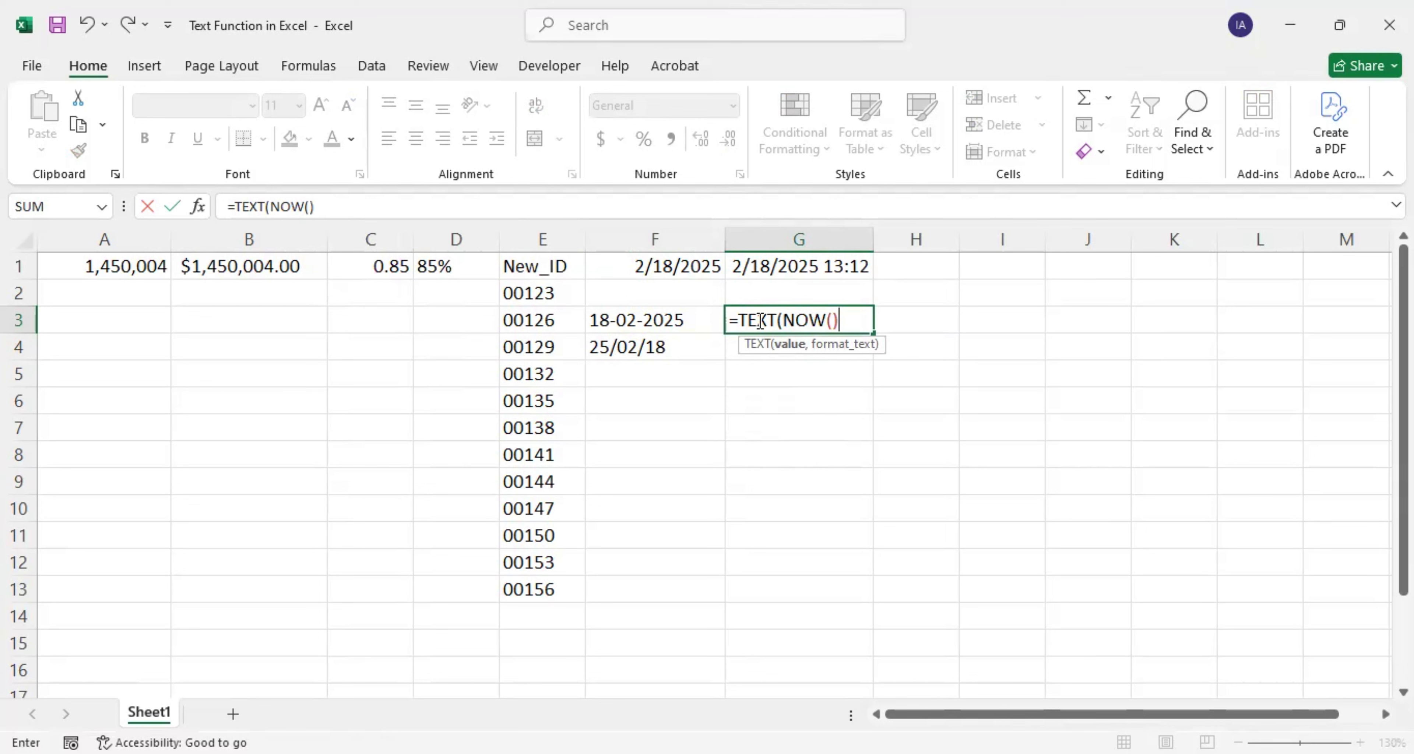
type(",\"")
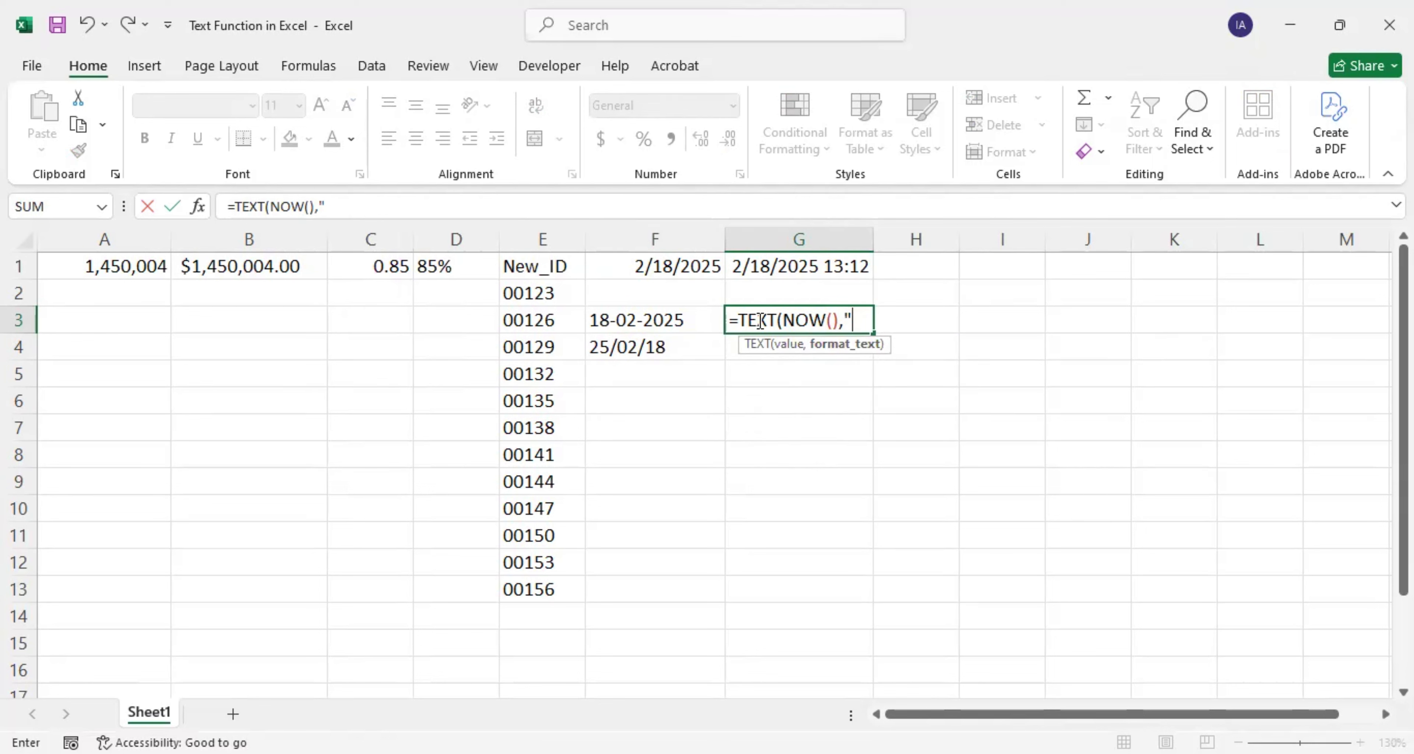
type("HH:MM")
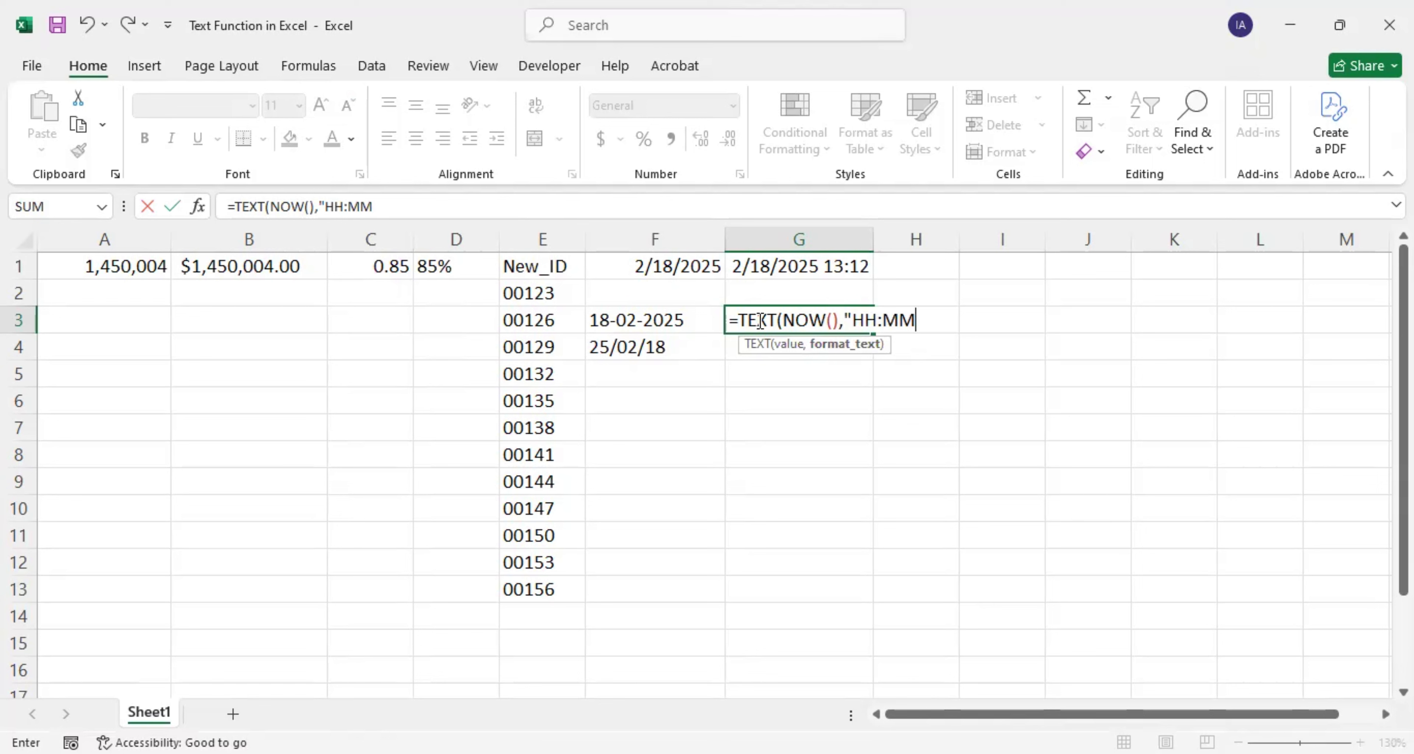
type(" AM/PM")
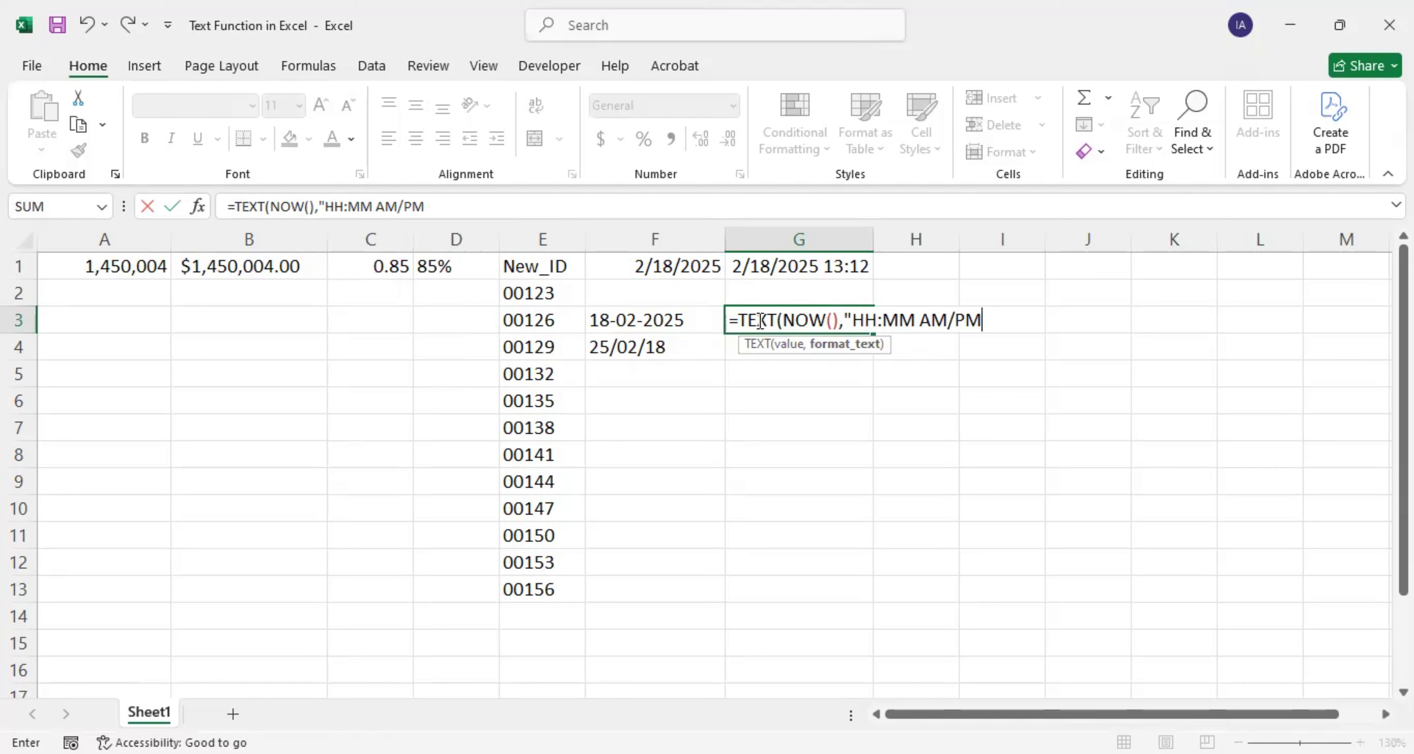
type("\")")
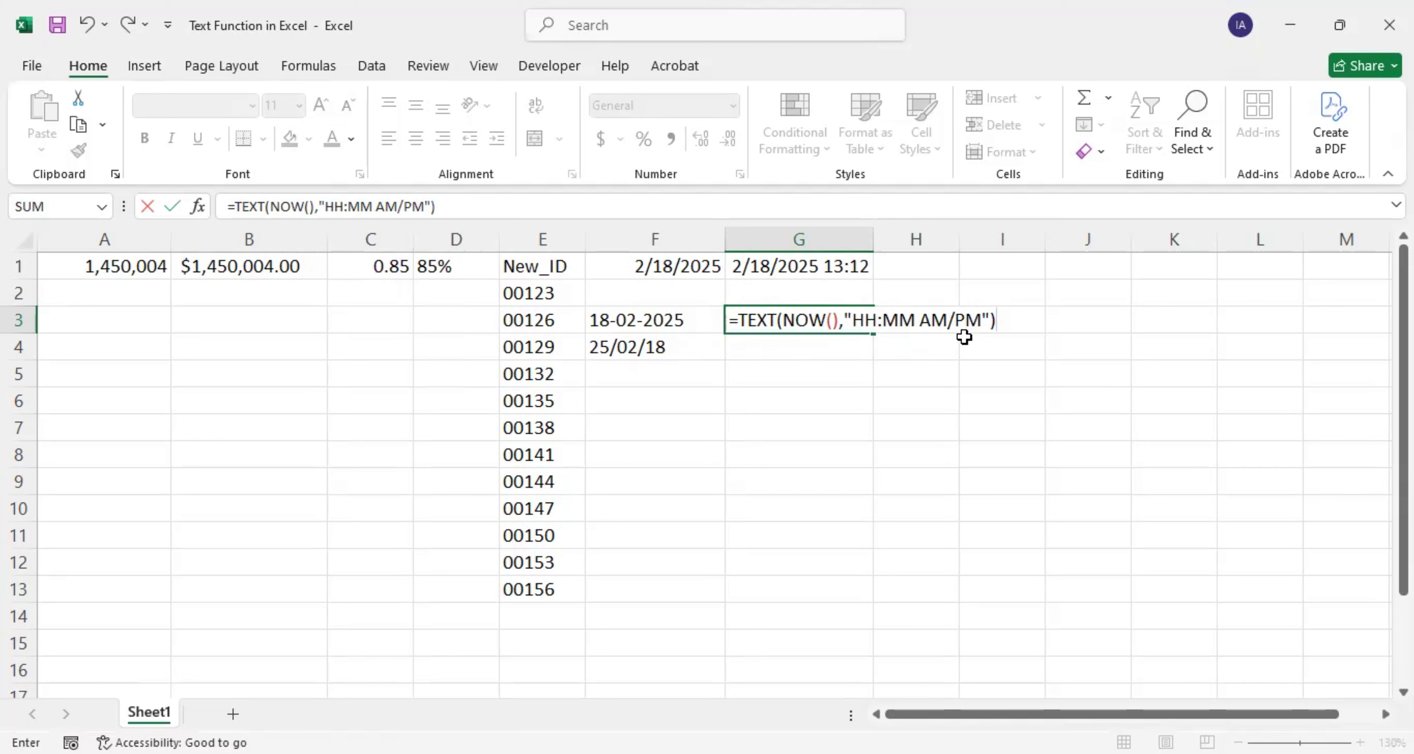
key("Return")
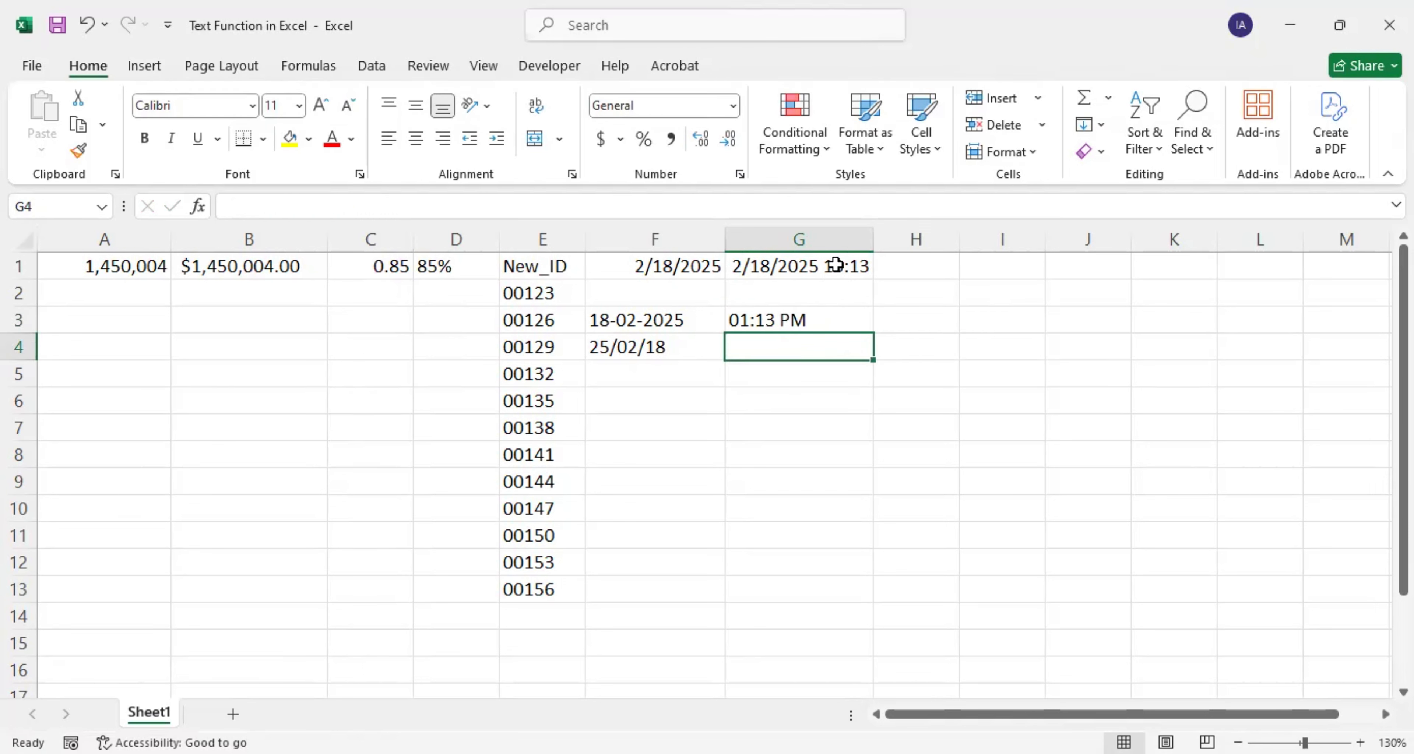
left_click(848, 266)
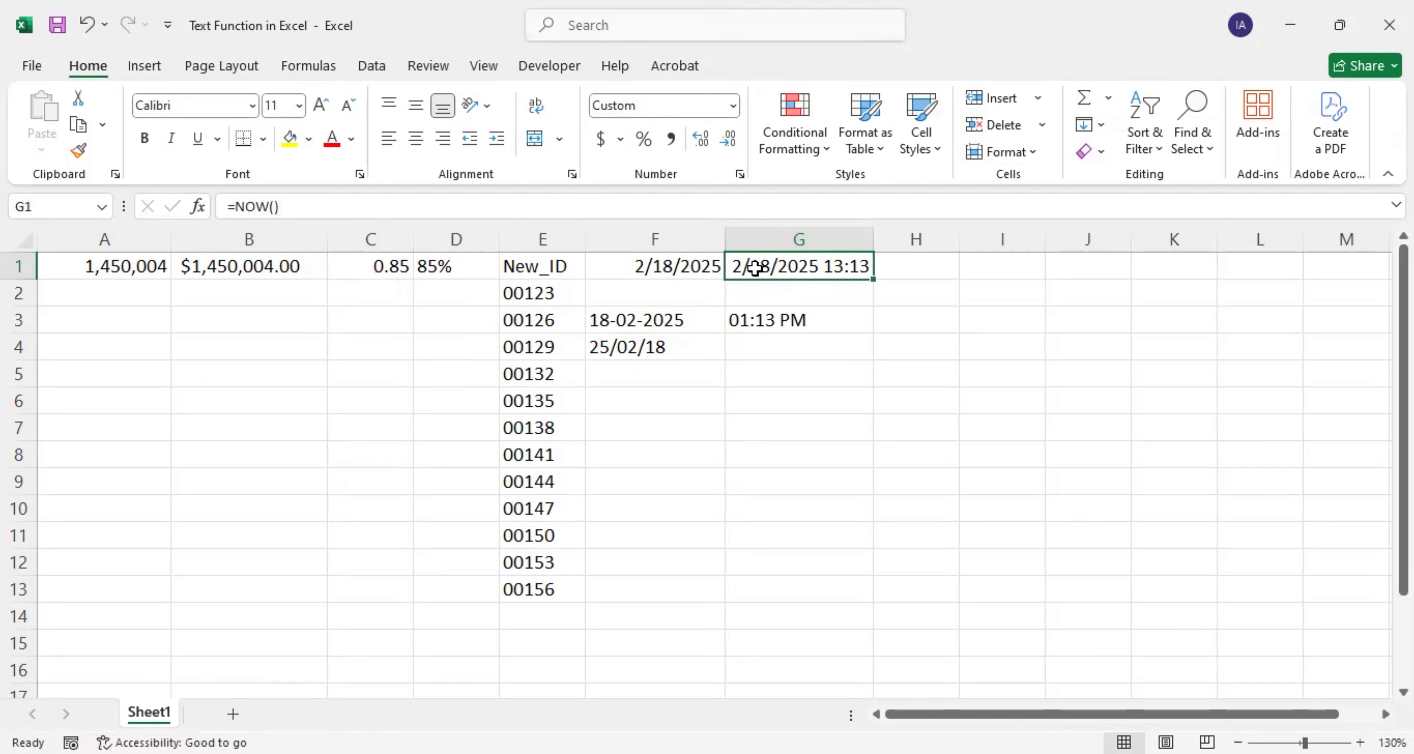
left_click(795, 318)
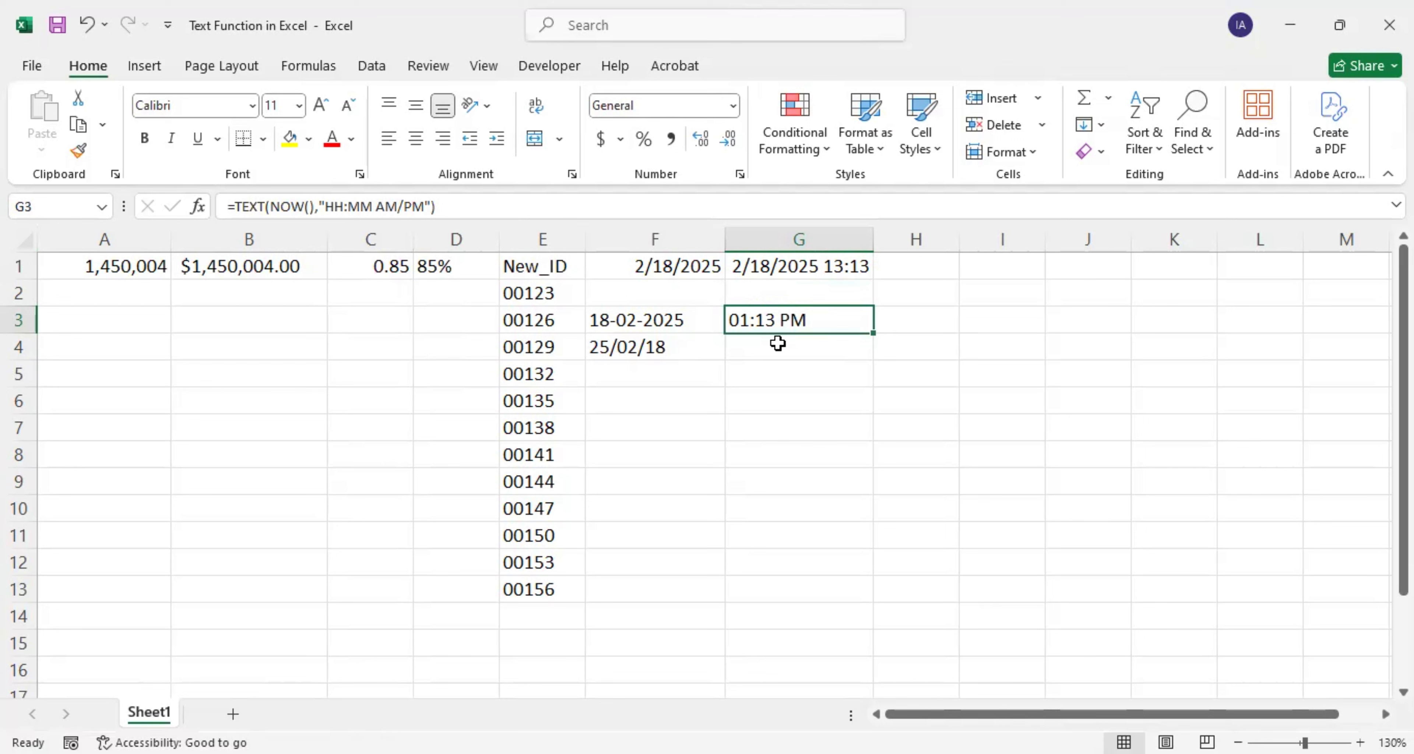
Step: Add the header Text_Score in I1
left_click(986, 268)
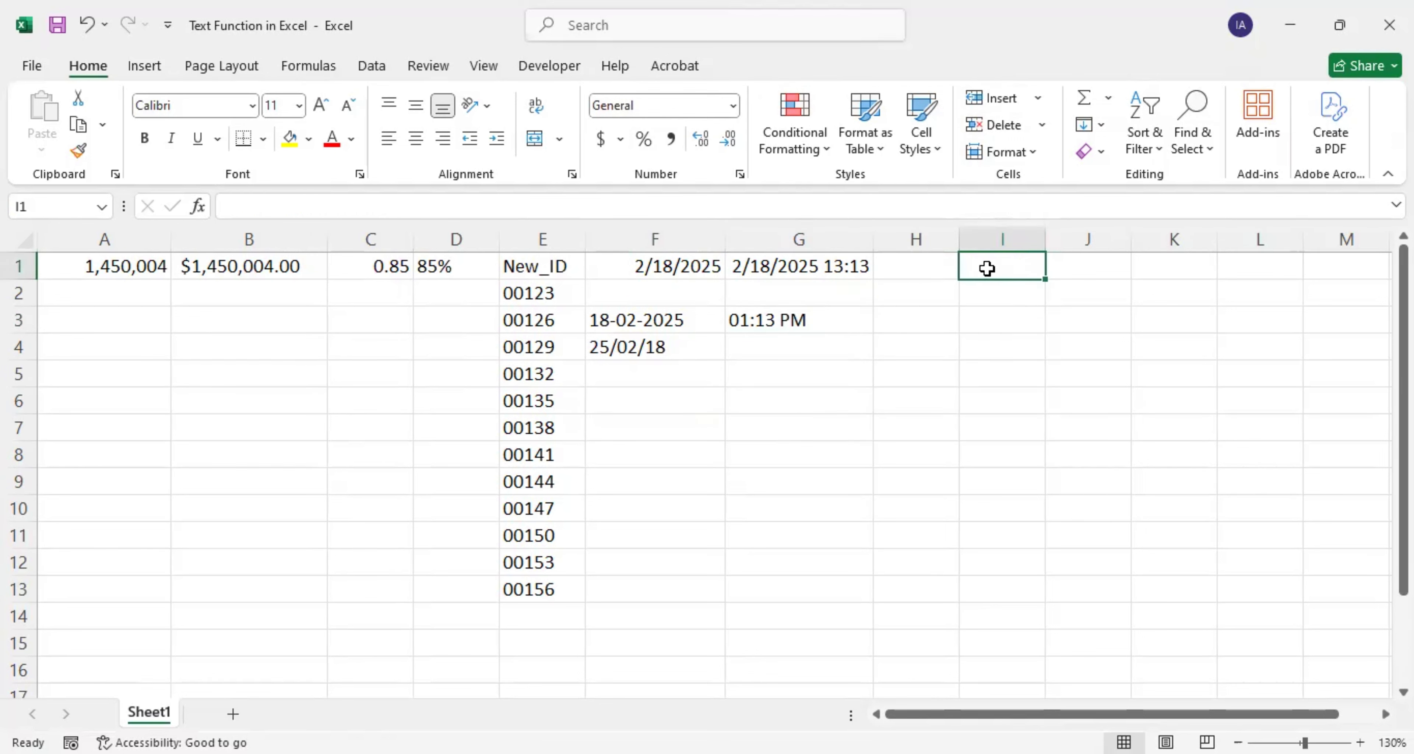
type("Text_Sci")
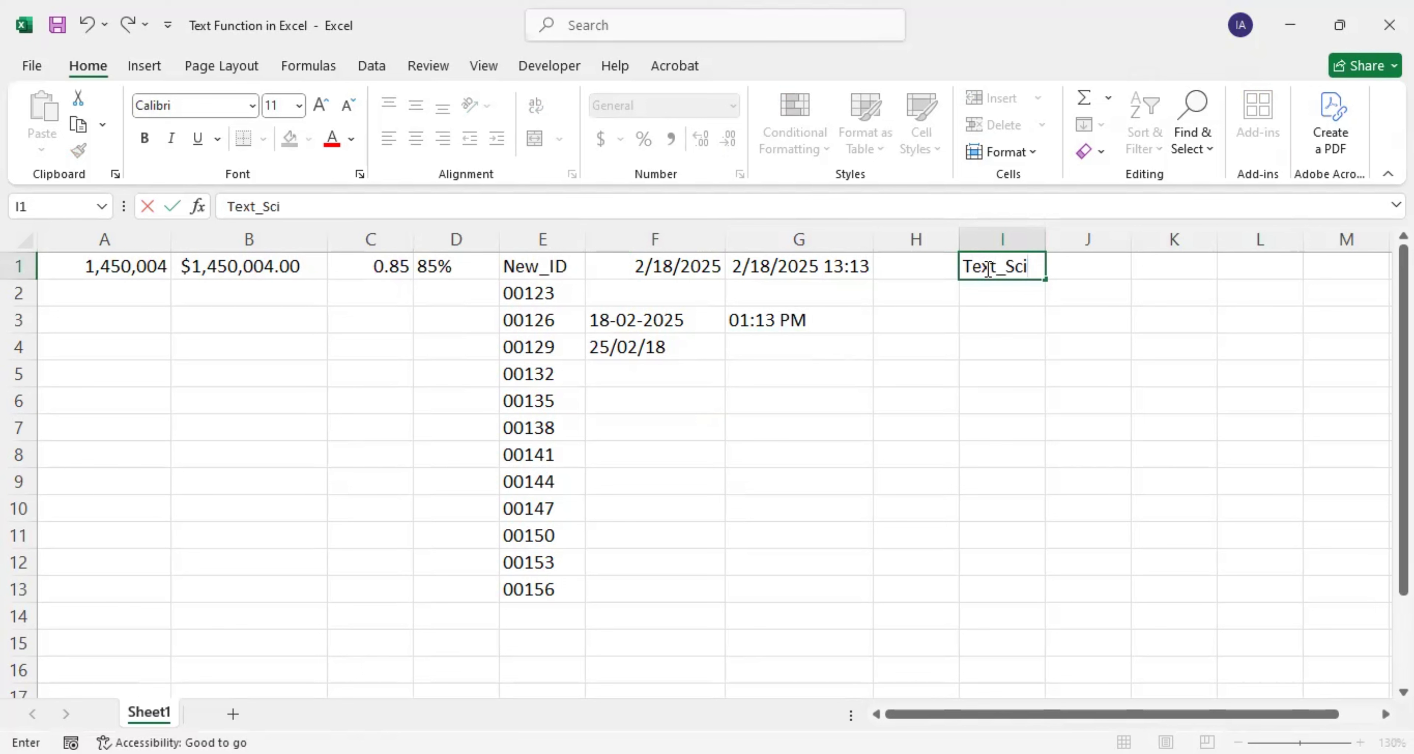
key("BackSpace")
type("ore")
key("Return")
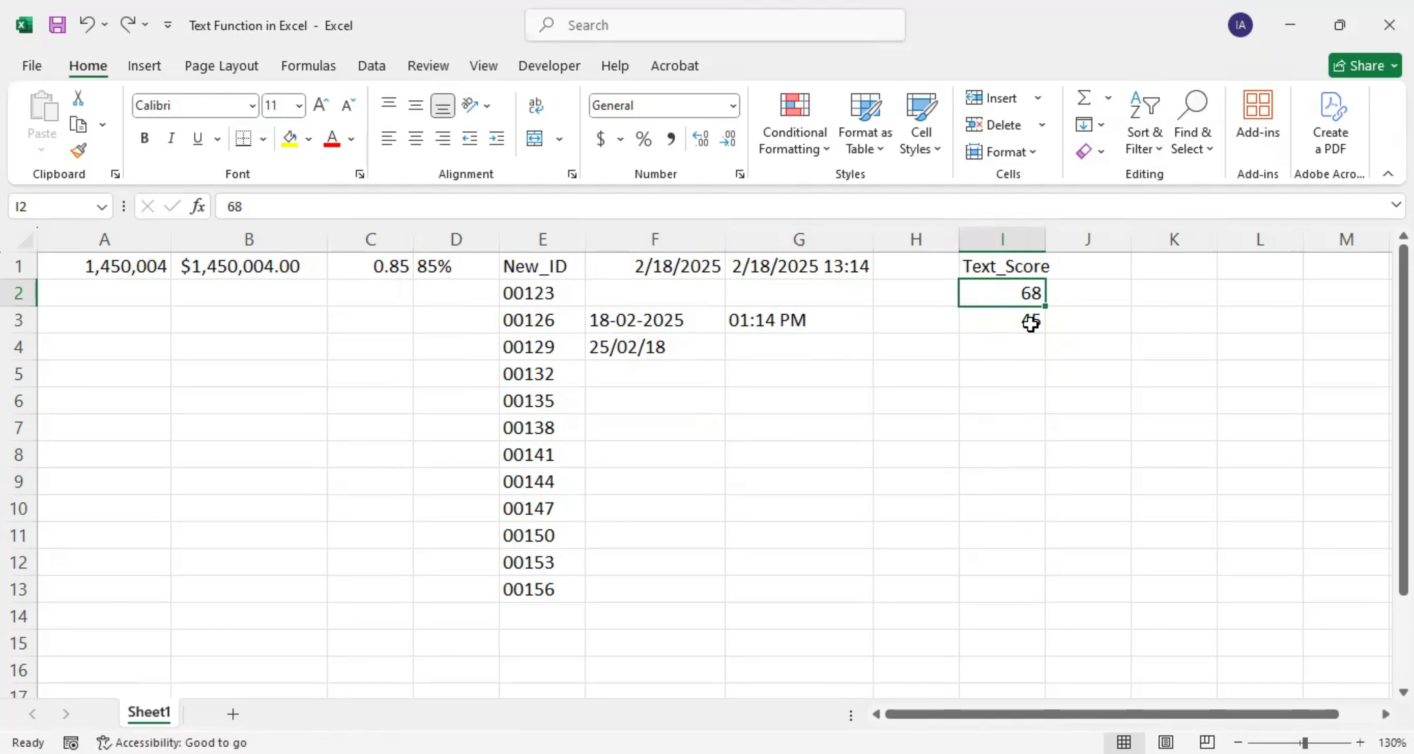
Step: Fill scores 66, 68 and onward by 2 down to I13
type("66")
key("Return")
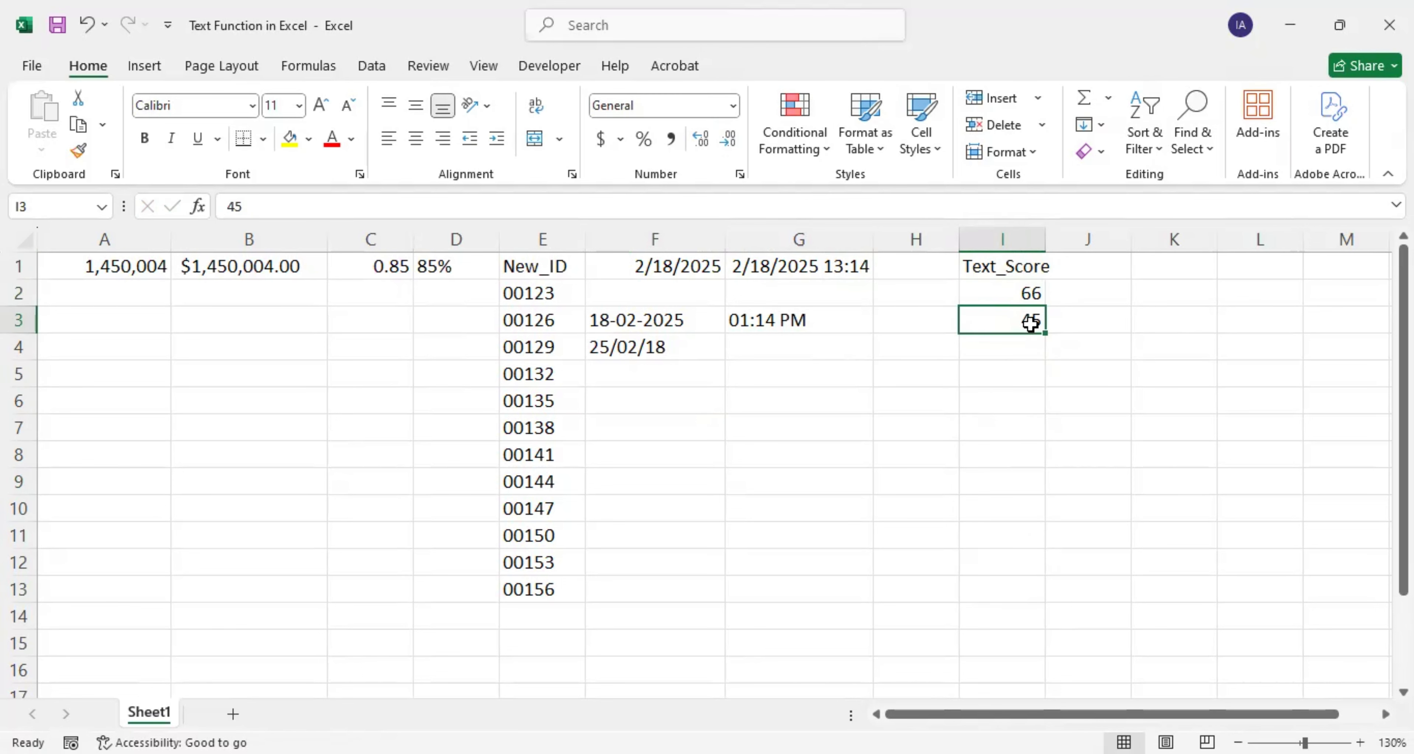
type("68")
left_click(1024, 299)
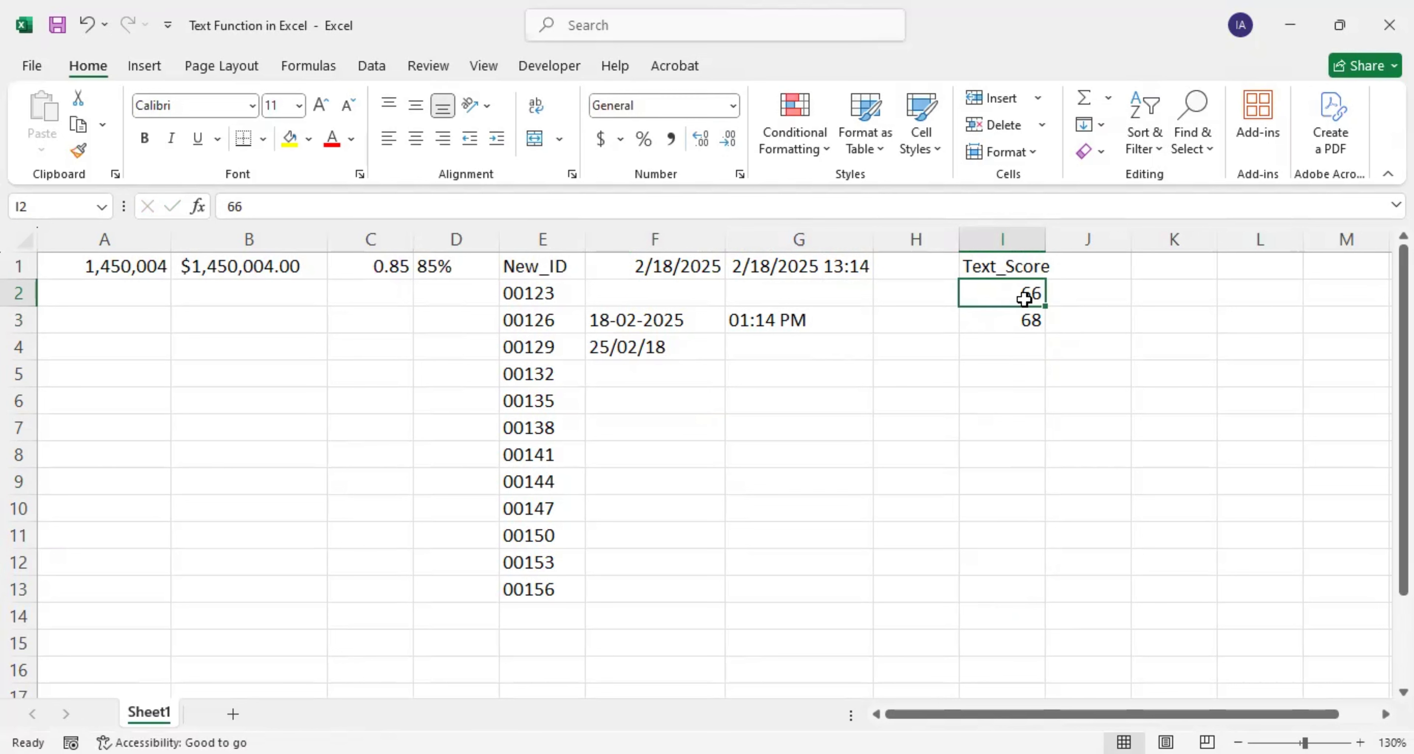
left_click_drag(1031, 308, 1026, 321)
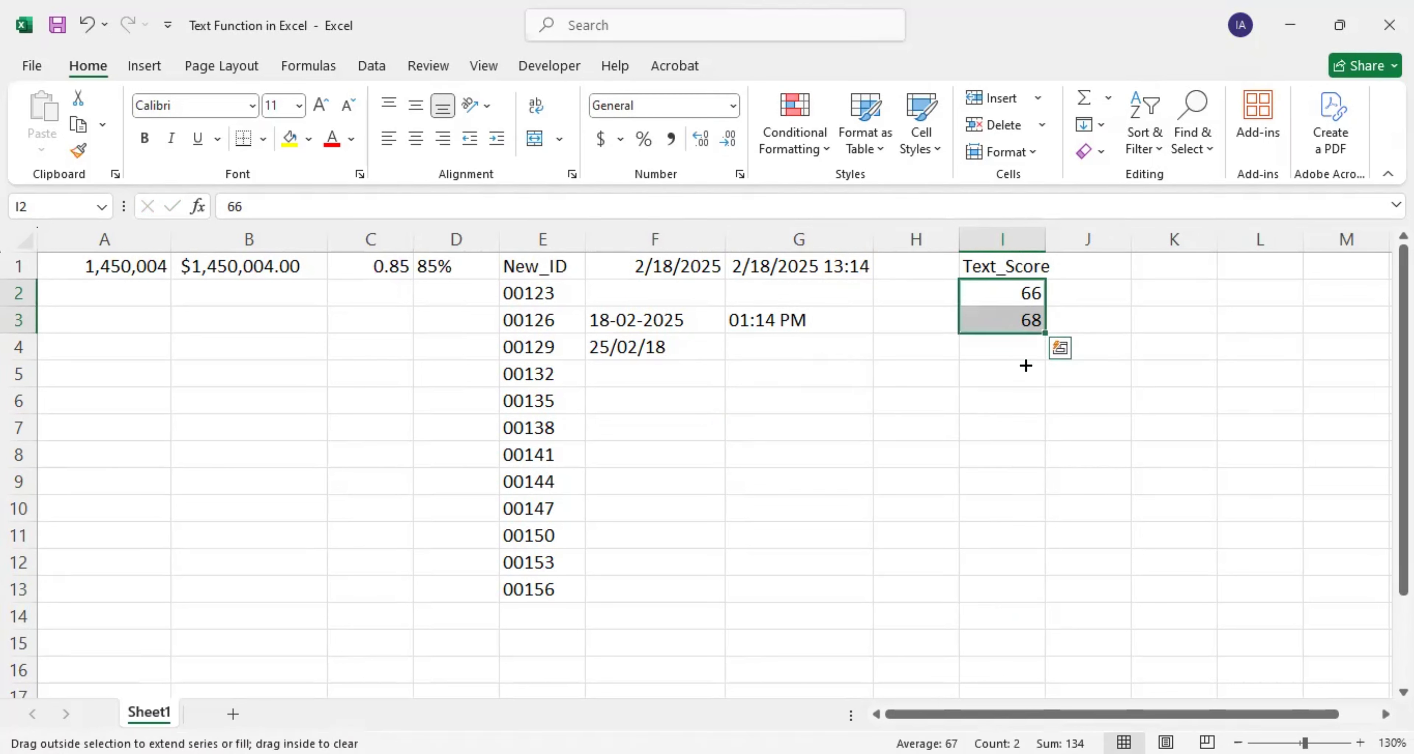
double_click(1044, 334)
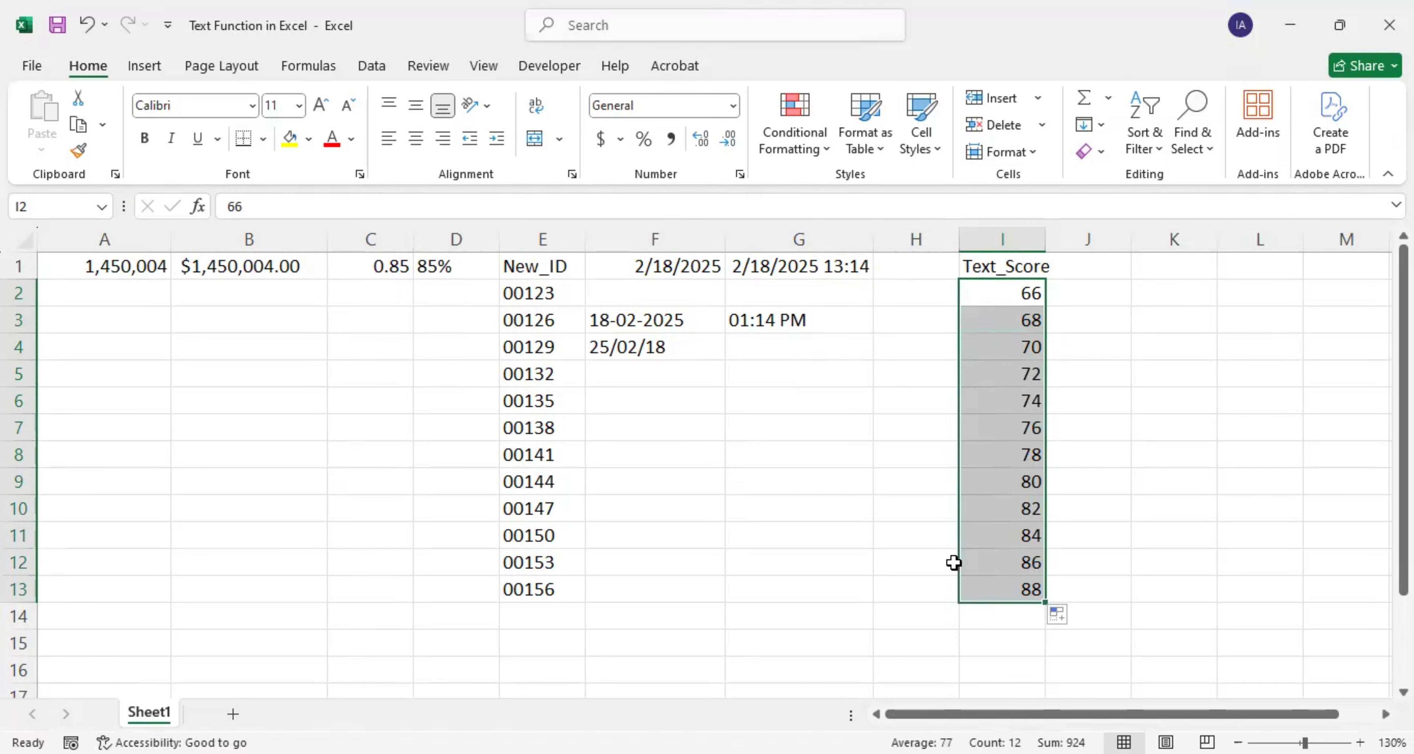
left_click(1065, 301)
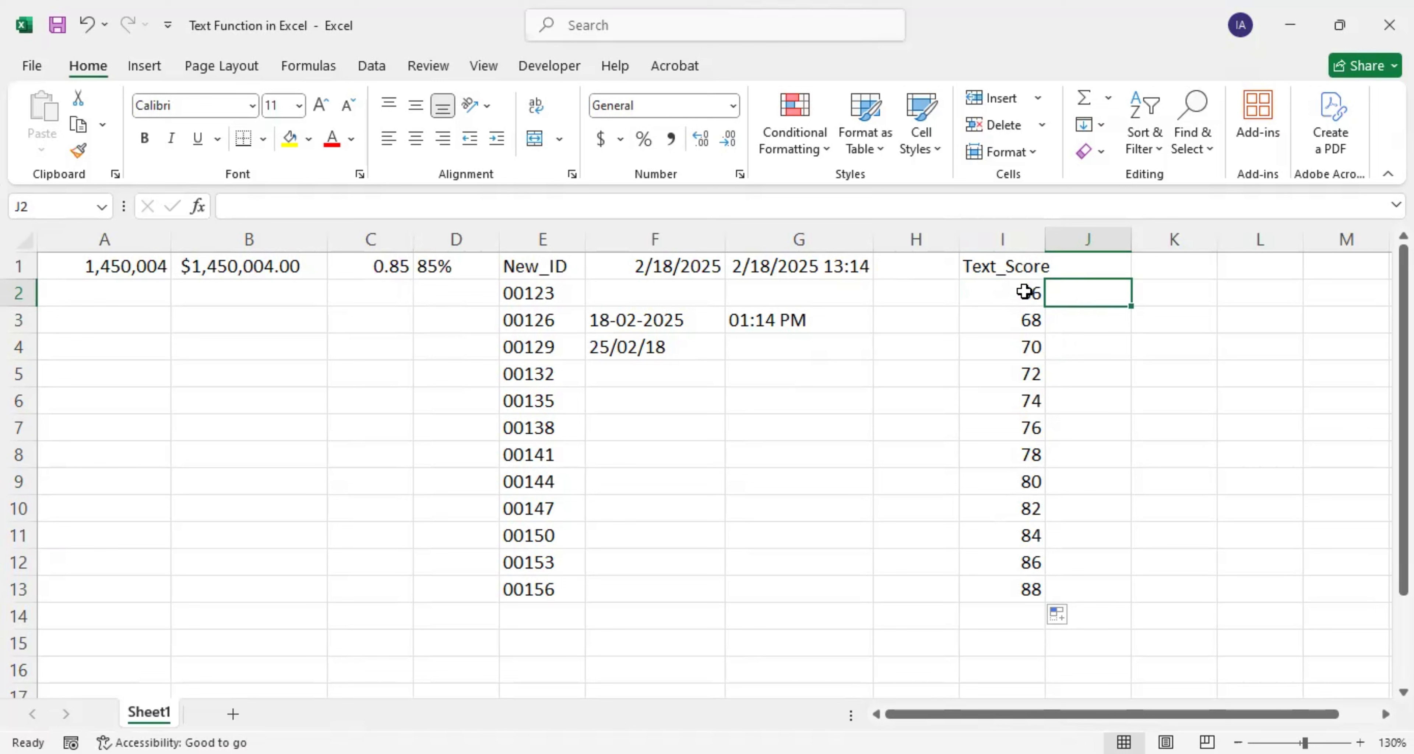
Step: Enter =TEXT(I2,"0") & " student passed" in J2
type("=TEXT(")
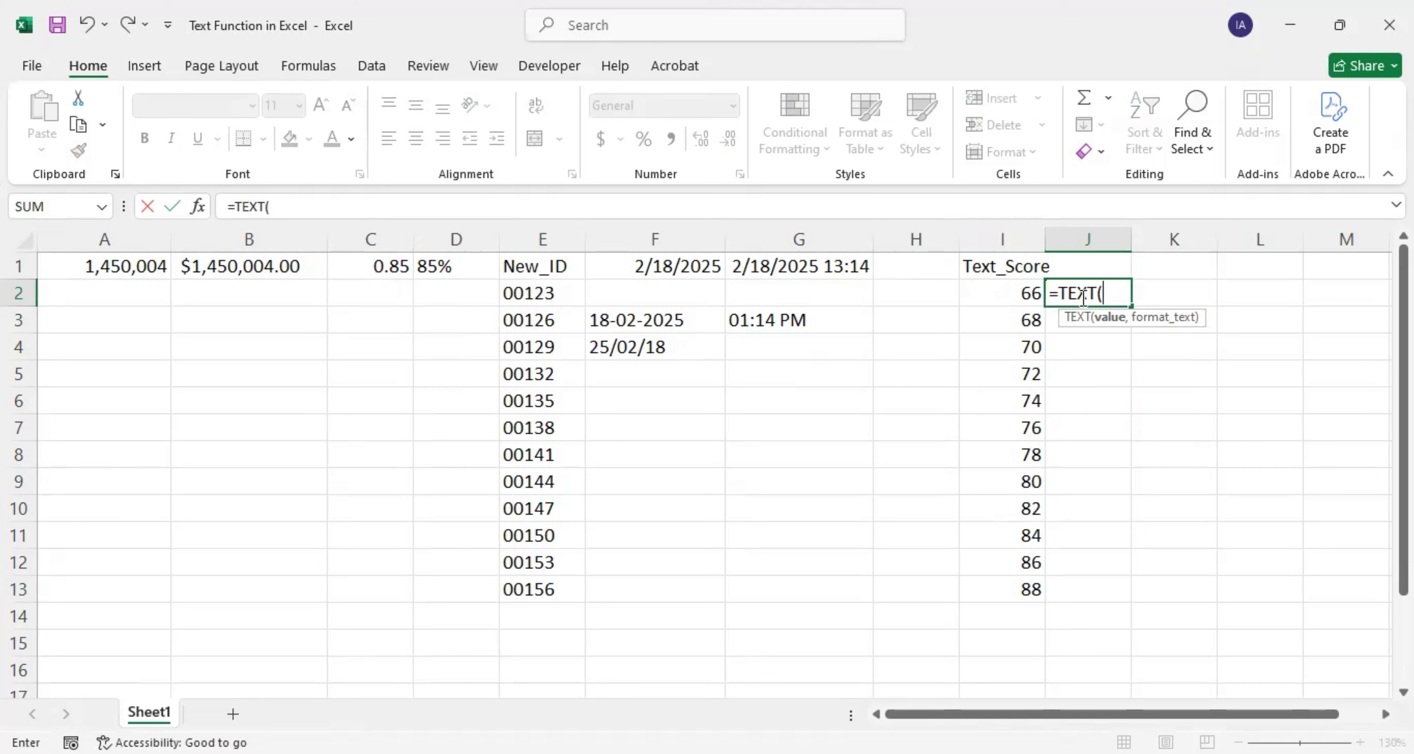
left_click(1000, 293)
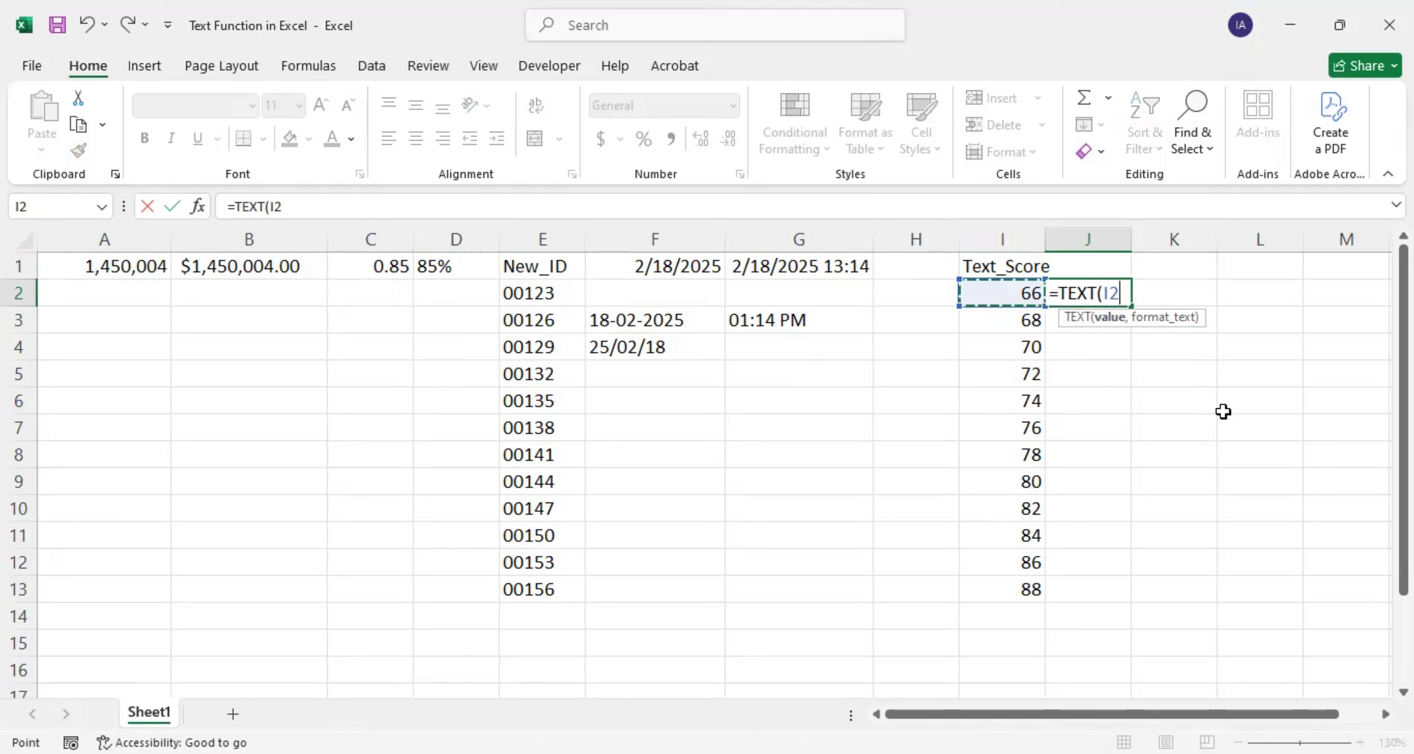
type(",\"")
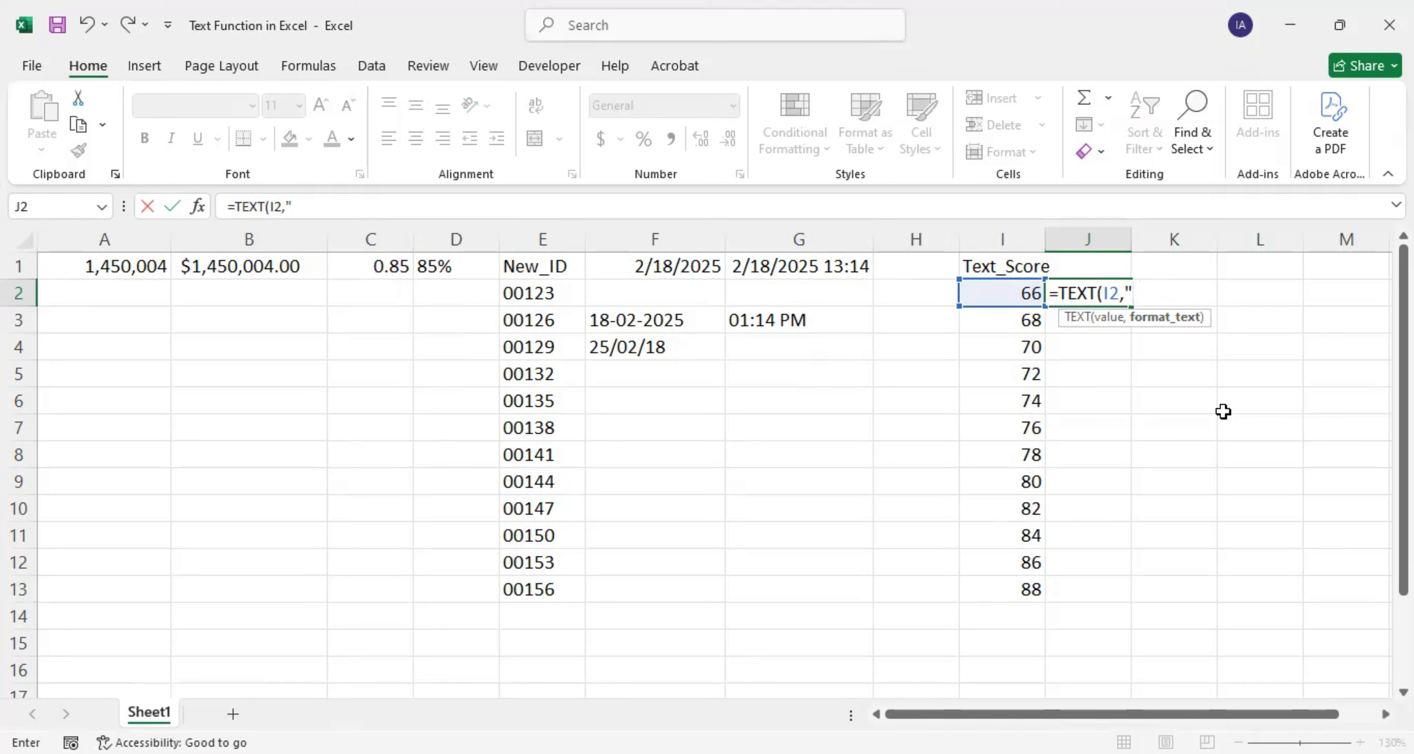
type("0\")")
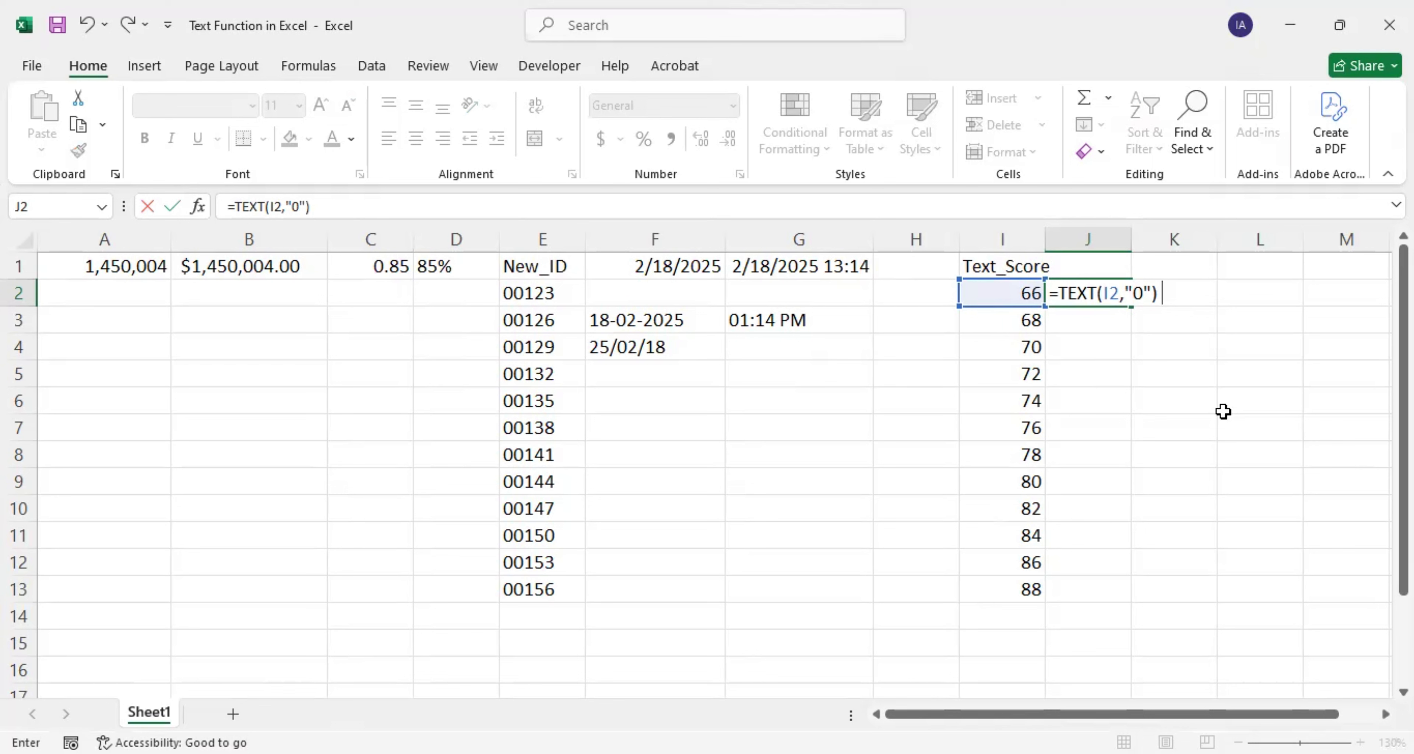
type(" & \" student passed")
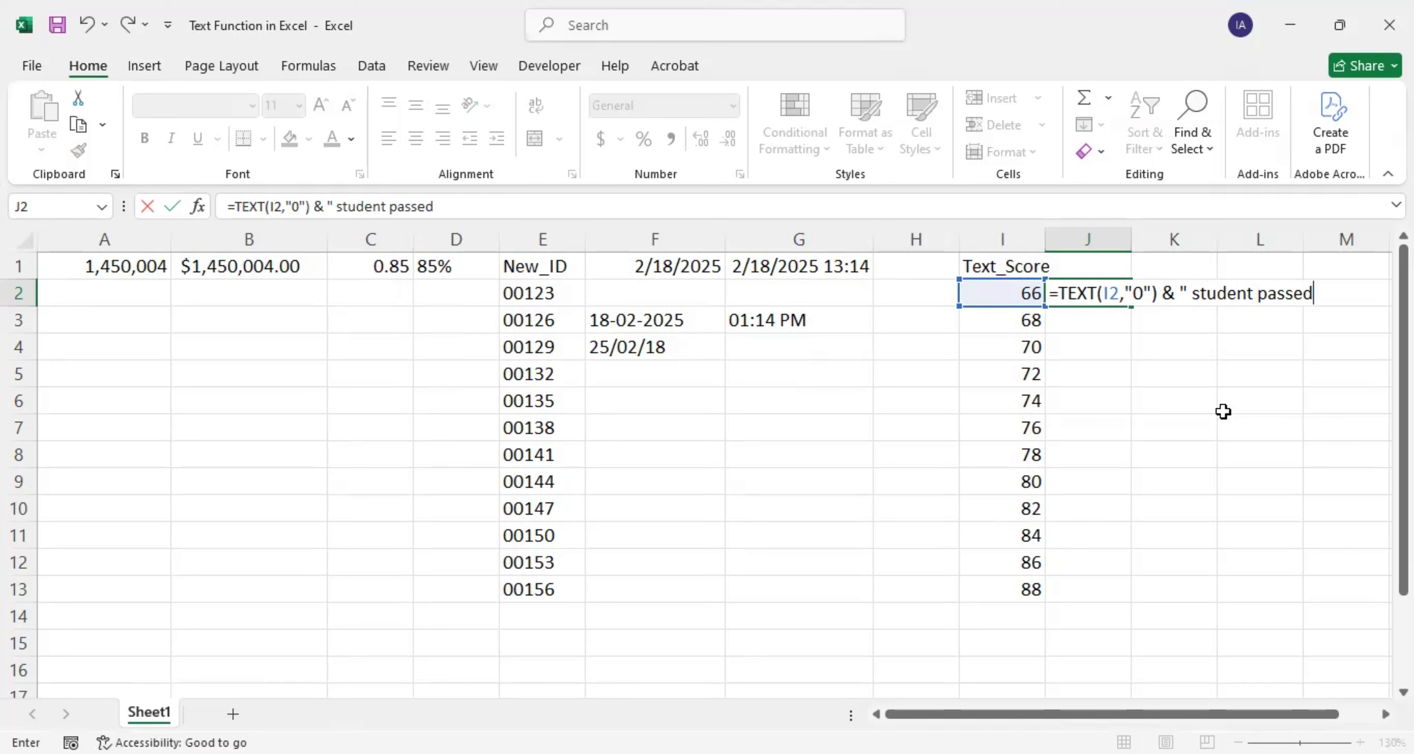
type("\"")
key("Return")
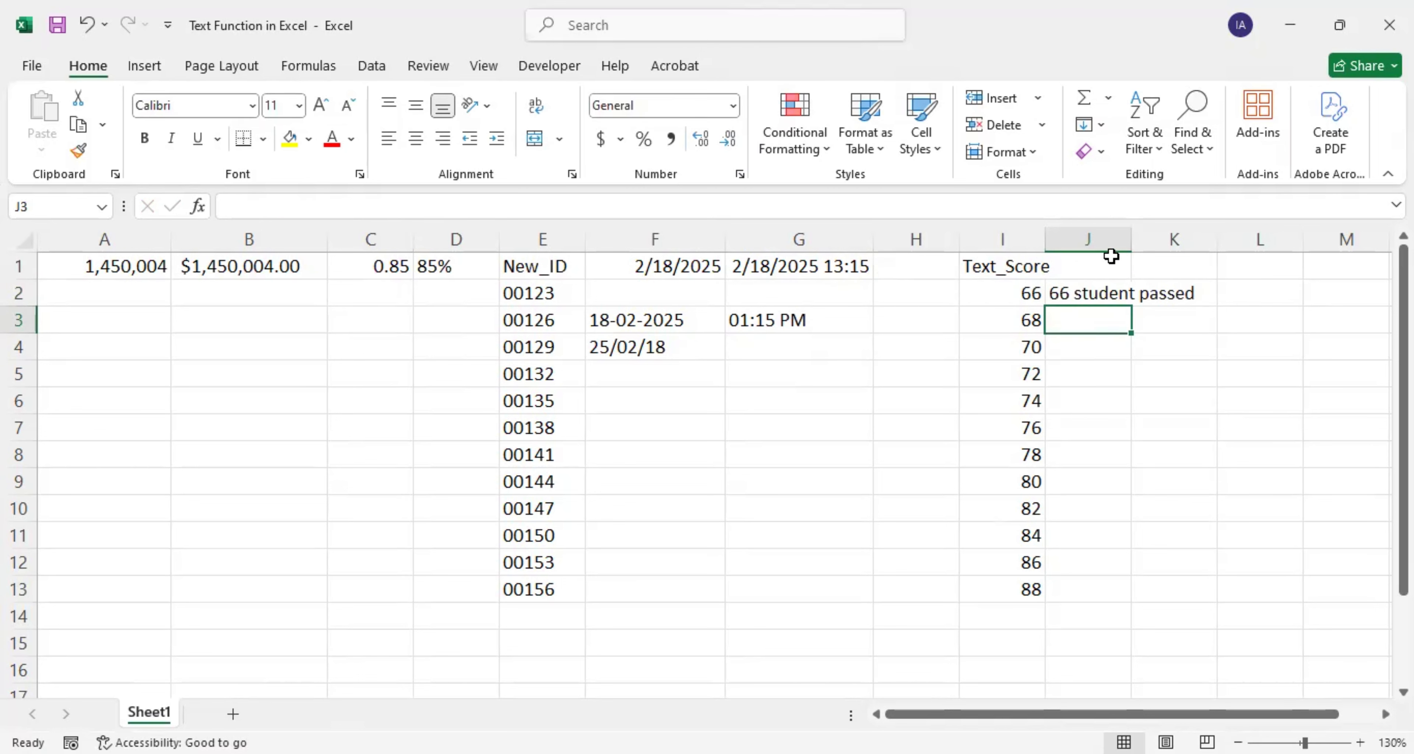
Step: Widen column J, copy J2's formula down to J13, and spot-check J8 and J13
left_click_drag(1125, 249, 1214, 265)
left_click(1088, 292)
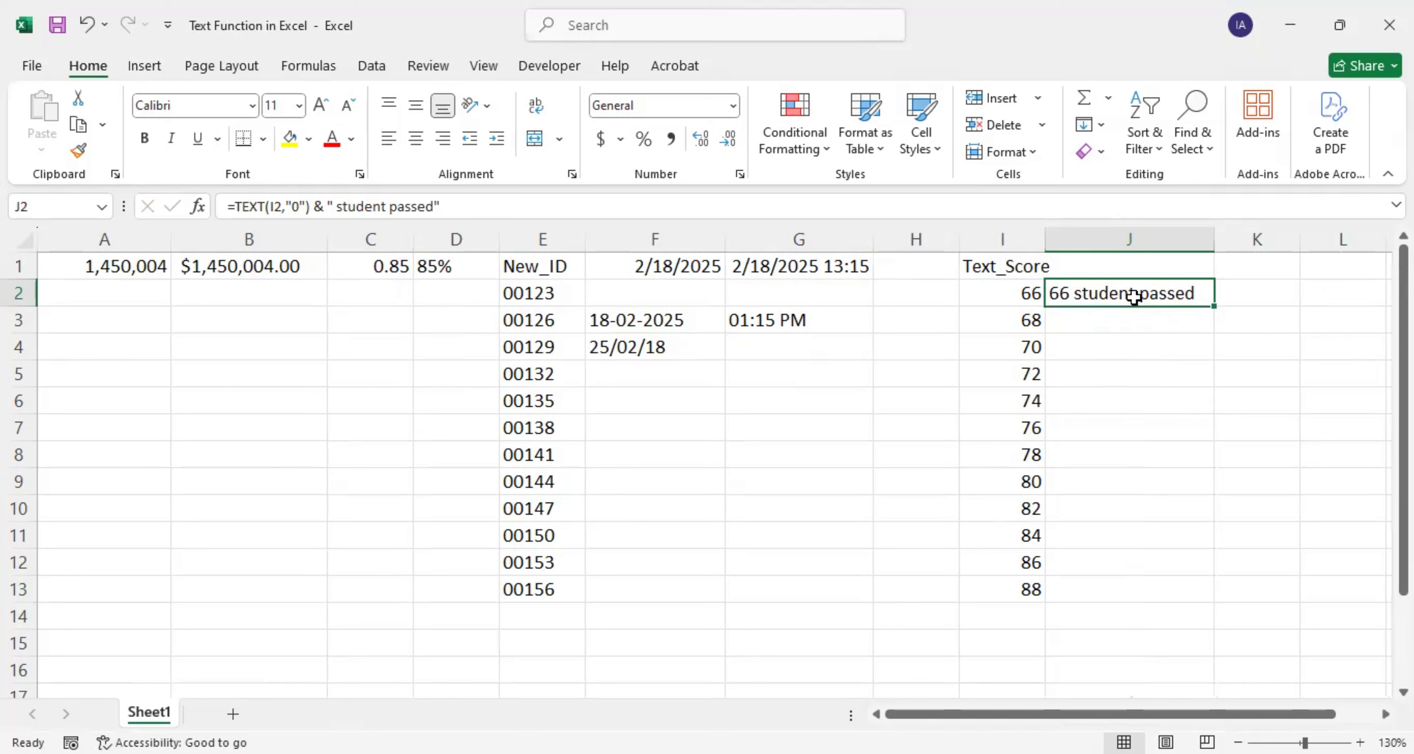
double_click(1216, 308)
left_click(1108, 462)
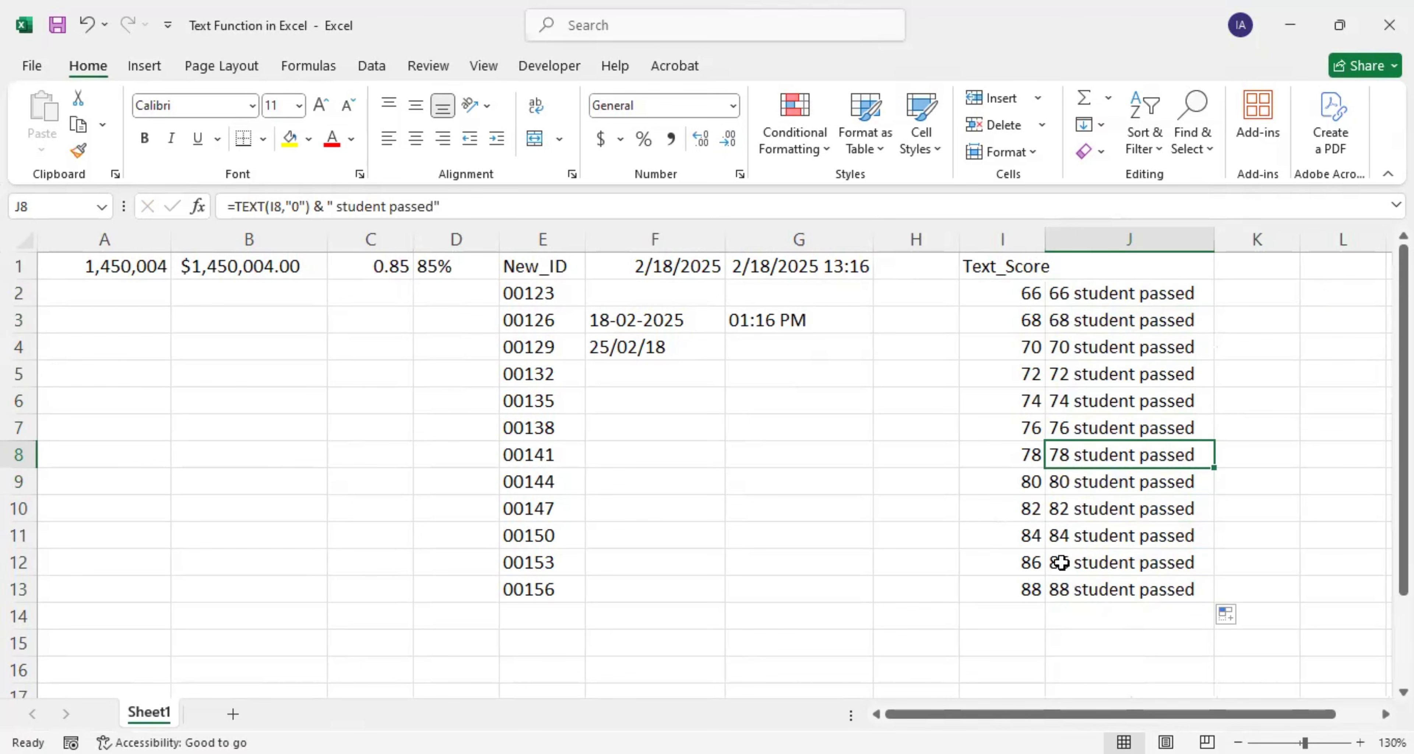
left_click(1015, 595)
left_click(1048, 590)
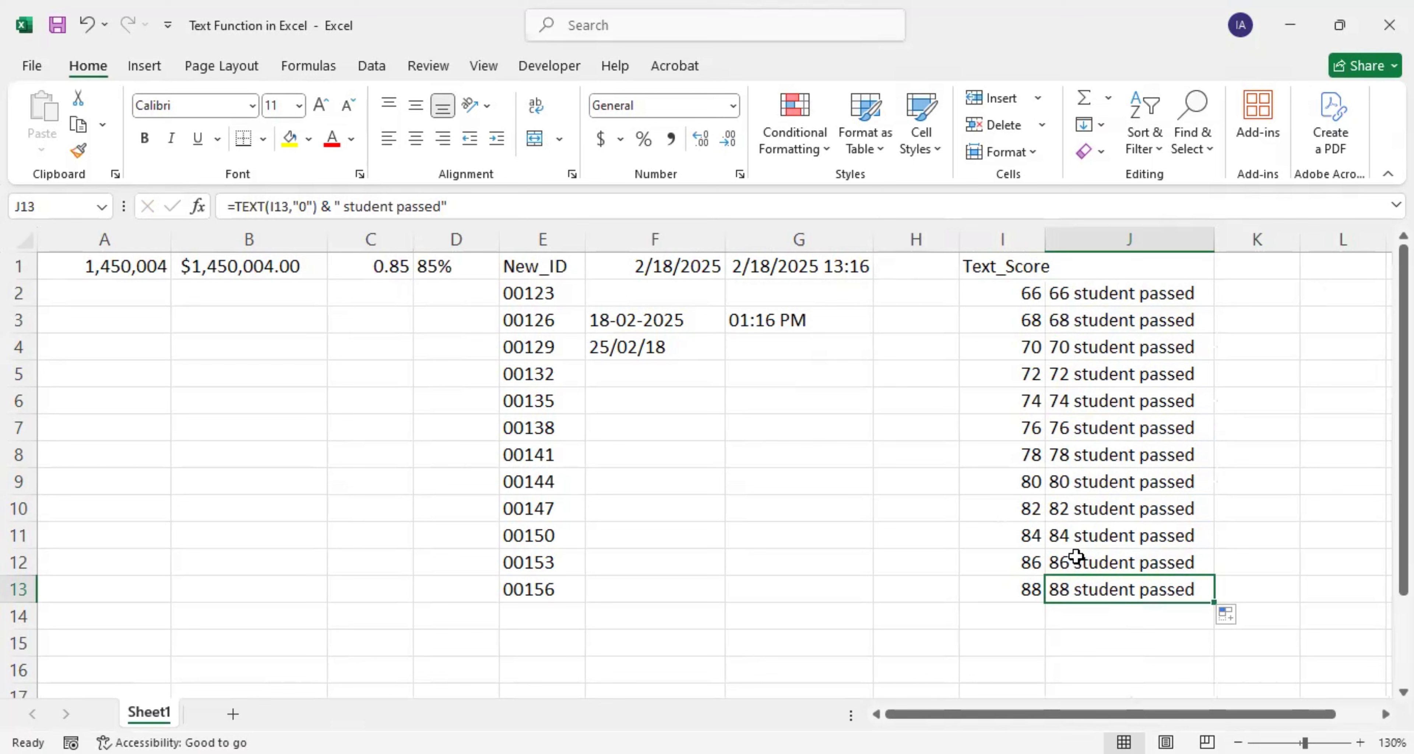